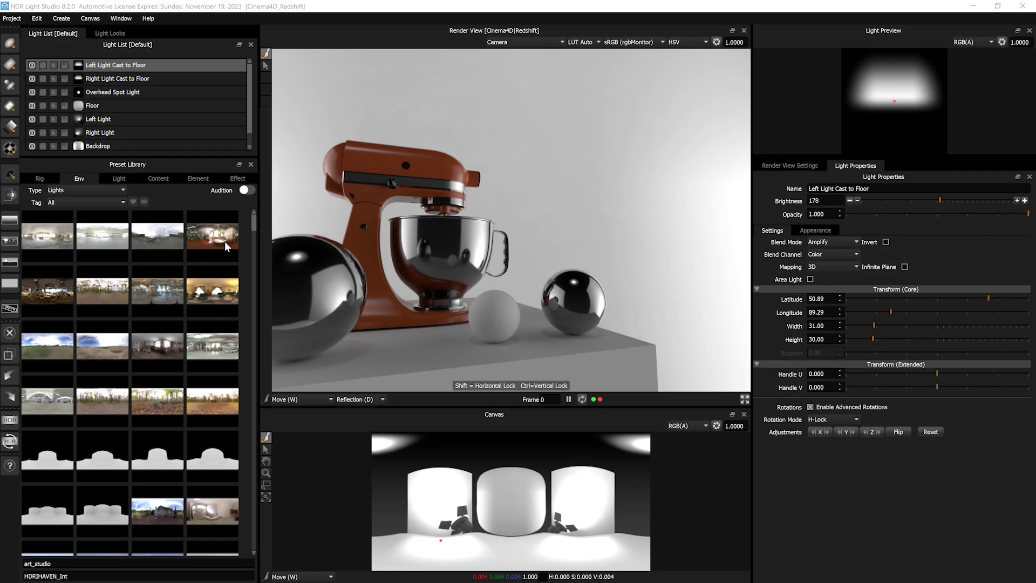
View the Preset Library's Rig, Light, Content, Element, Effect and Env categories one after another.
click(36, 178)
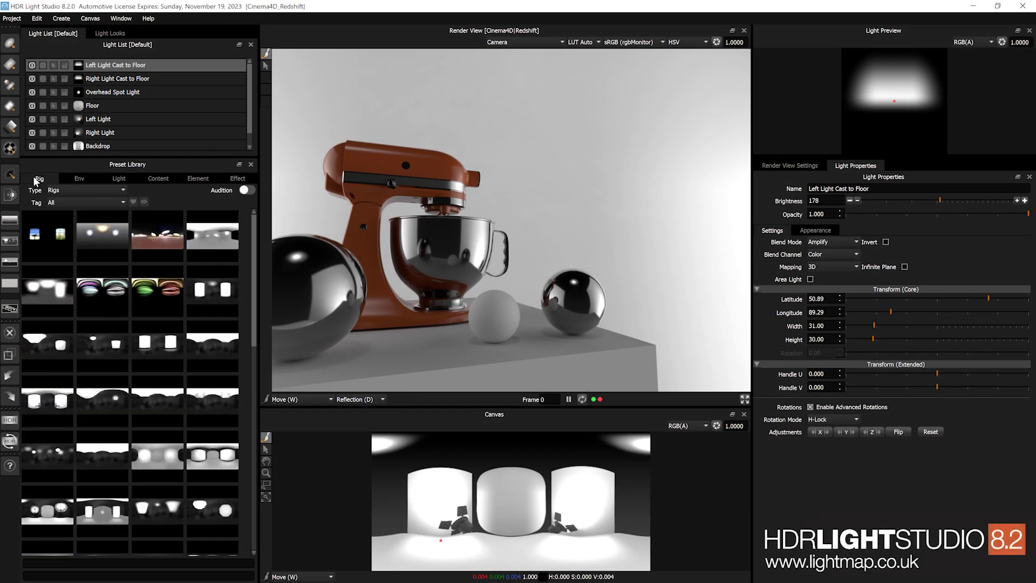
click(116, 178)
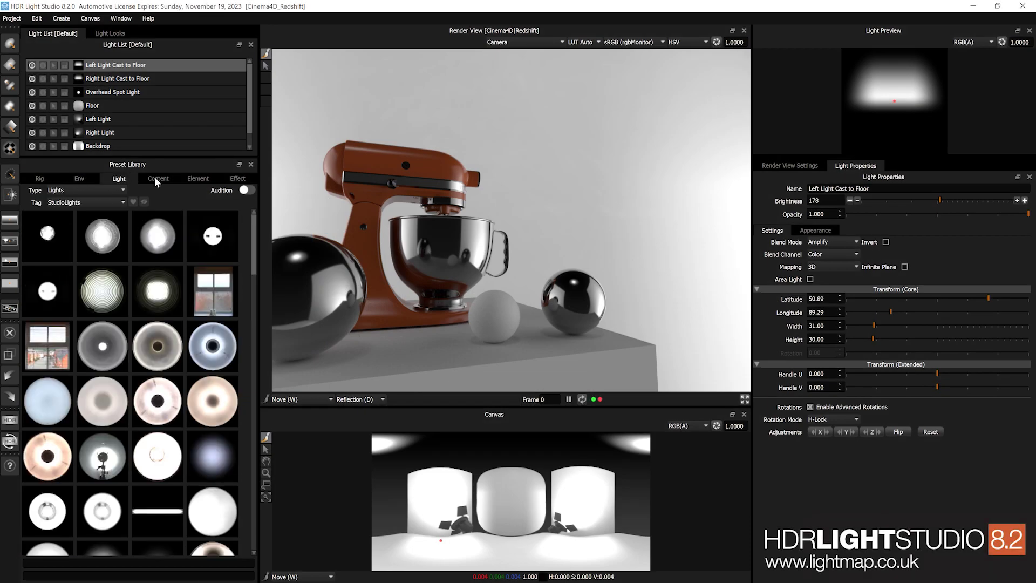
click(156, 177)
click(198, 179)
click(151, 178)
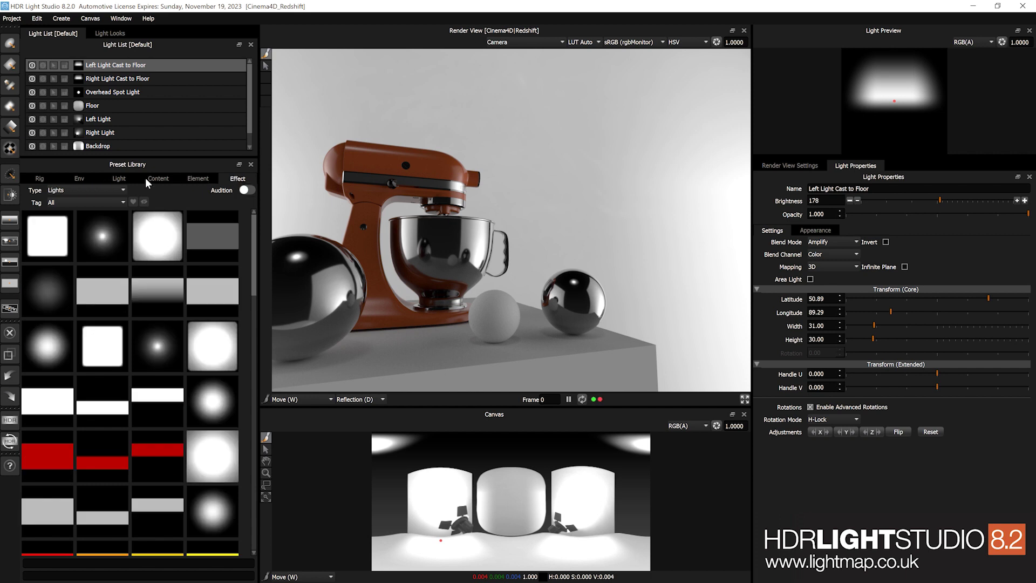
click(117, 179)
click(80, 176)
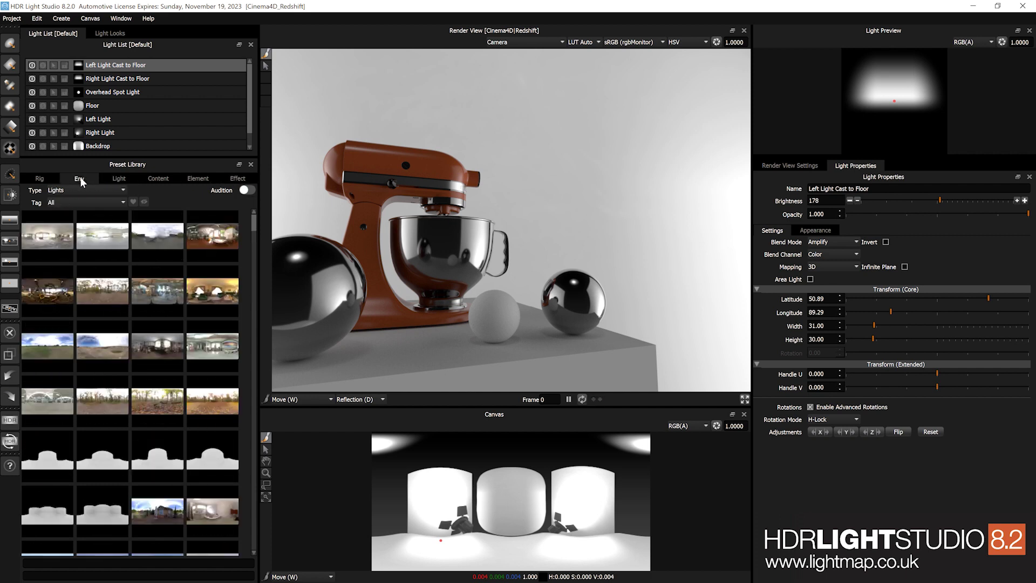
Look through the available rig presets and the environment presets in the Preset Library.
click(47, 177)
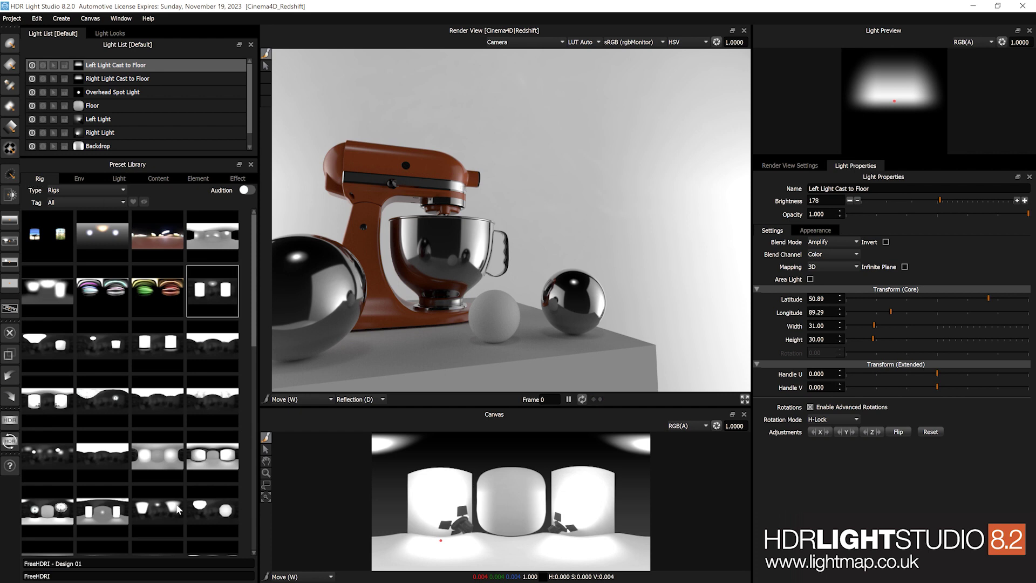
scroll(143, 398, down, 3)
scroll(142, 396, down, 2)
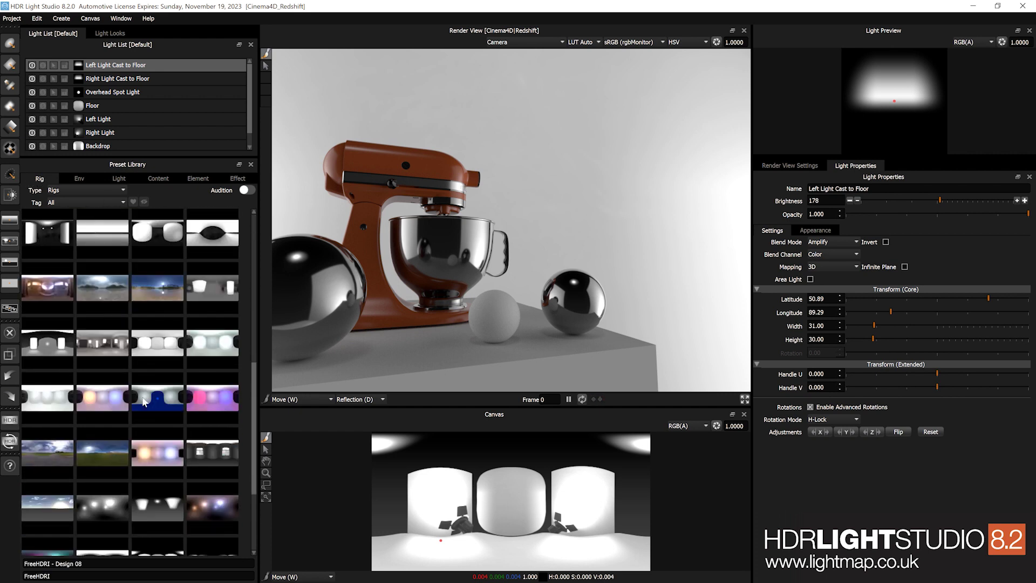
scroll(143, 400, up, 3)
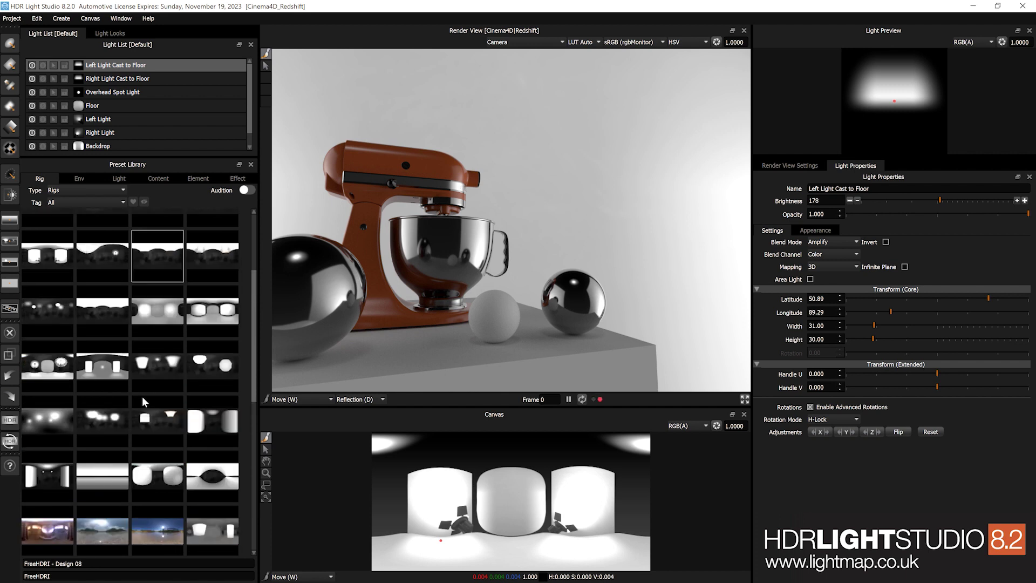
scroll(142, 397, down, 2)
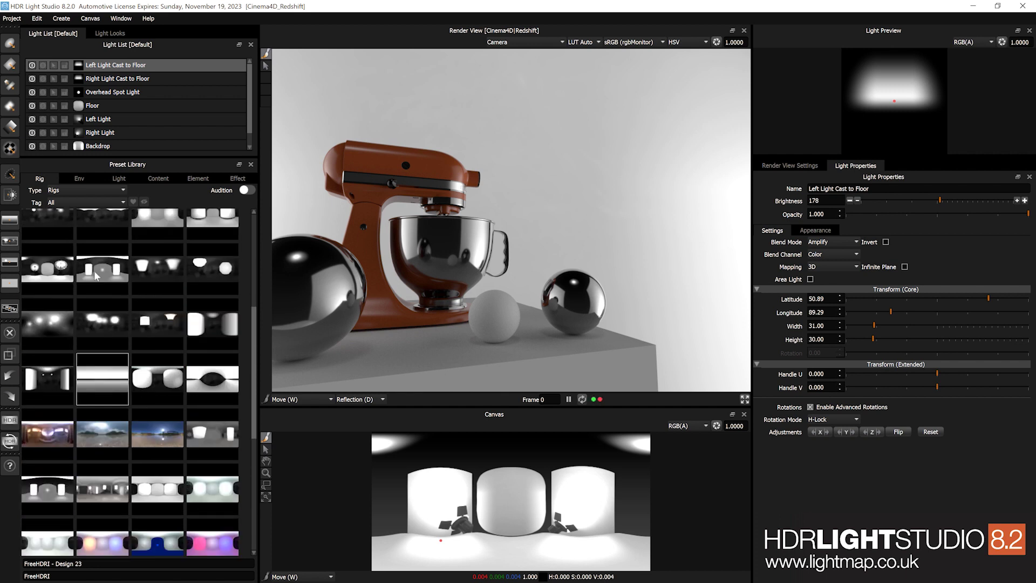
click(90, 178)
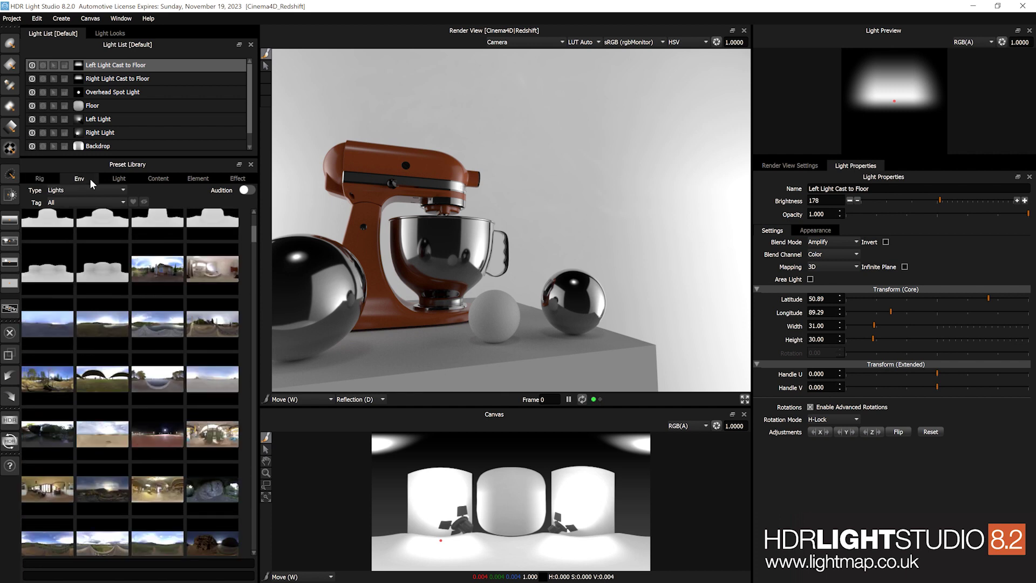
scroll(179, 431, up, 4)
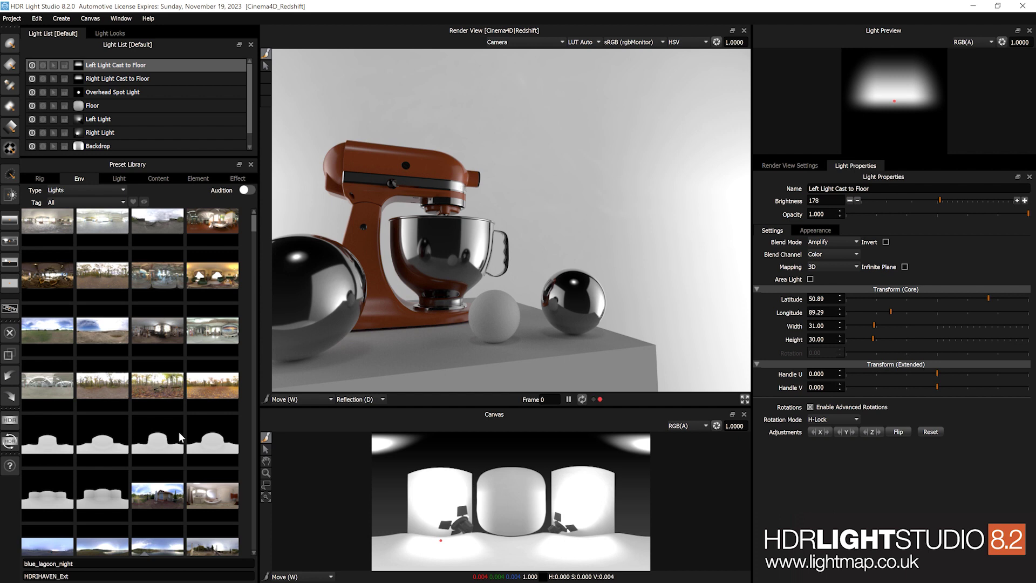
scroll(179, 432, down, 4)
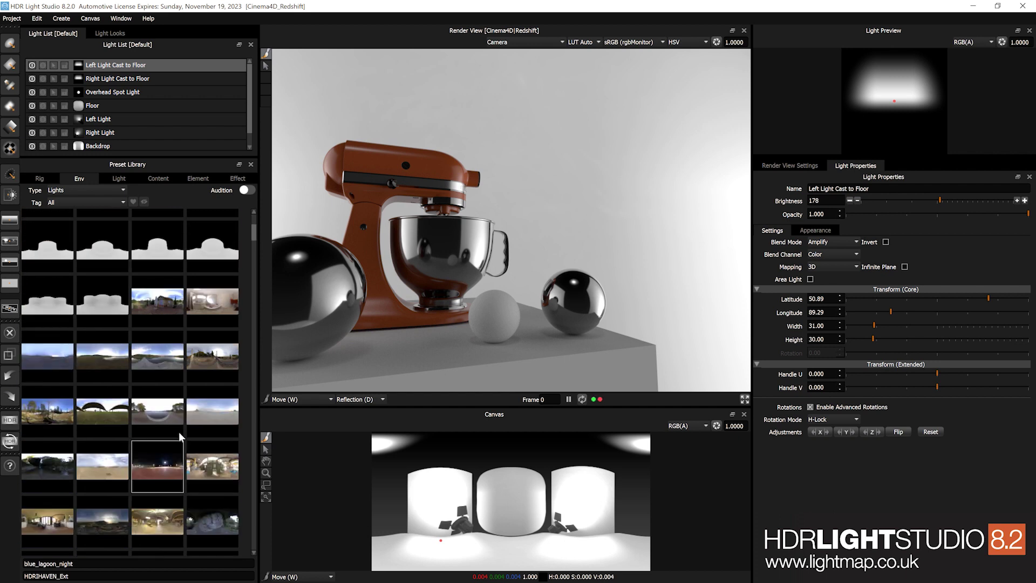
scroll(180, 431, down, 2)
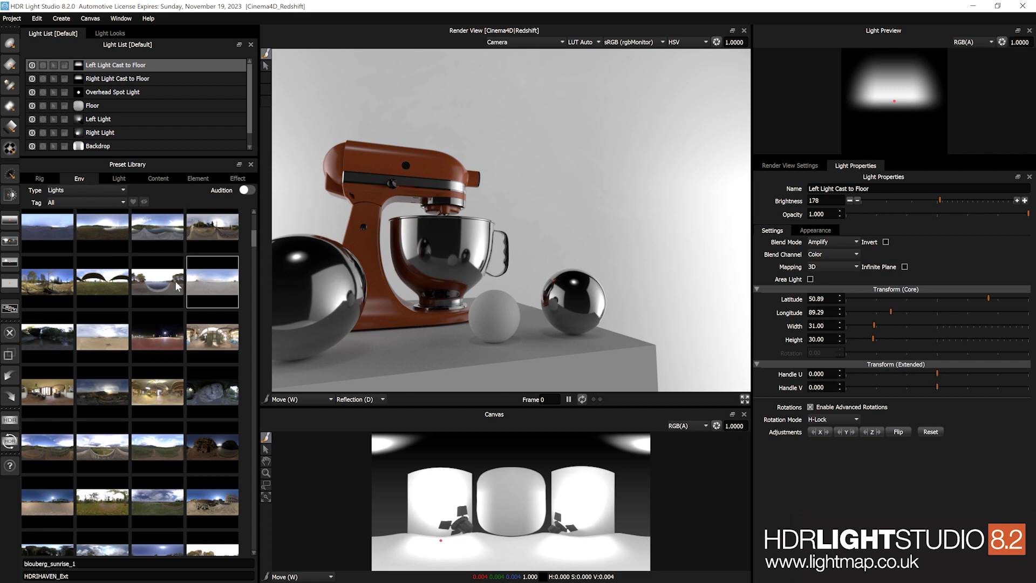
scroll(163, 462, down, 2)
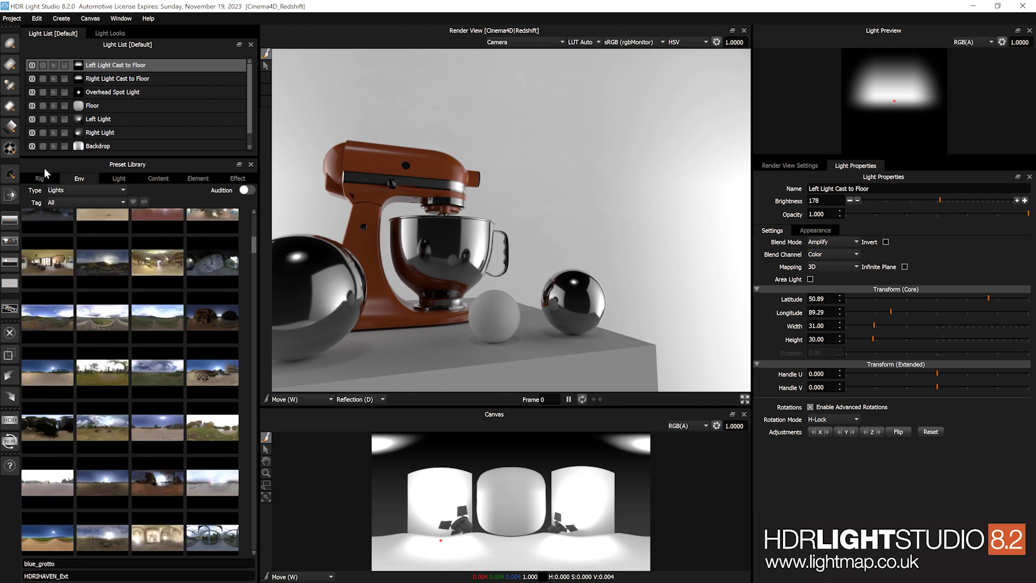
Show the environment presets by type: Content: Skies, Content: Images, and finally Element: Images.
click(74, 189)
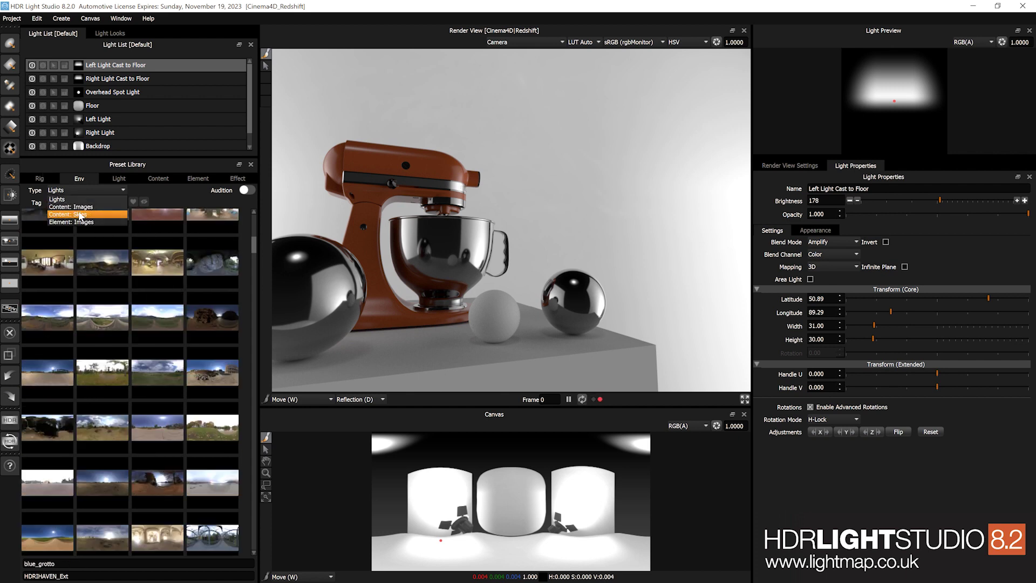
click(81, 214)
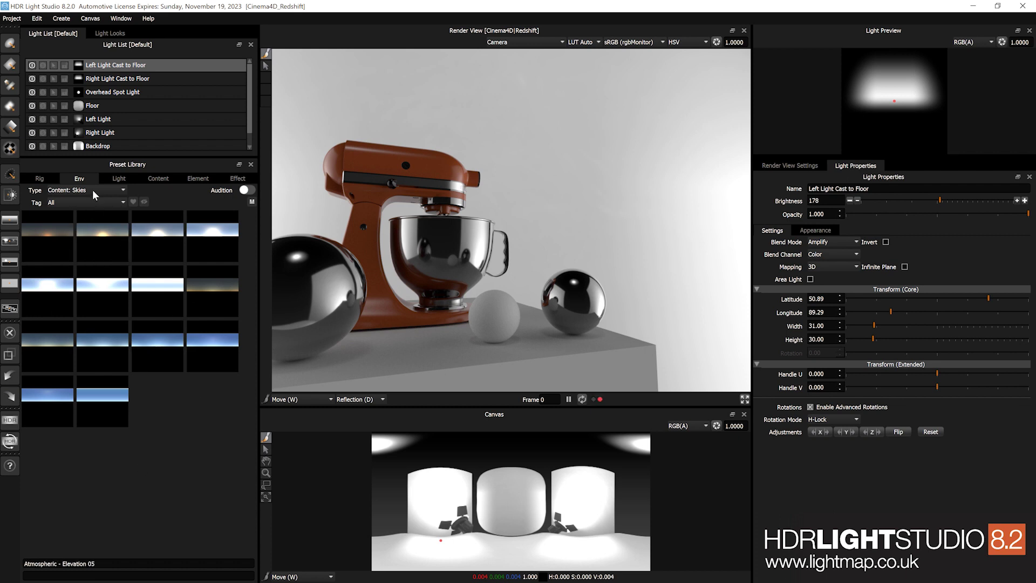
click(93, 190)
click(90, 207)
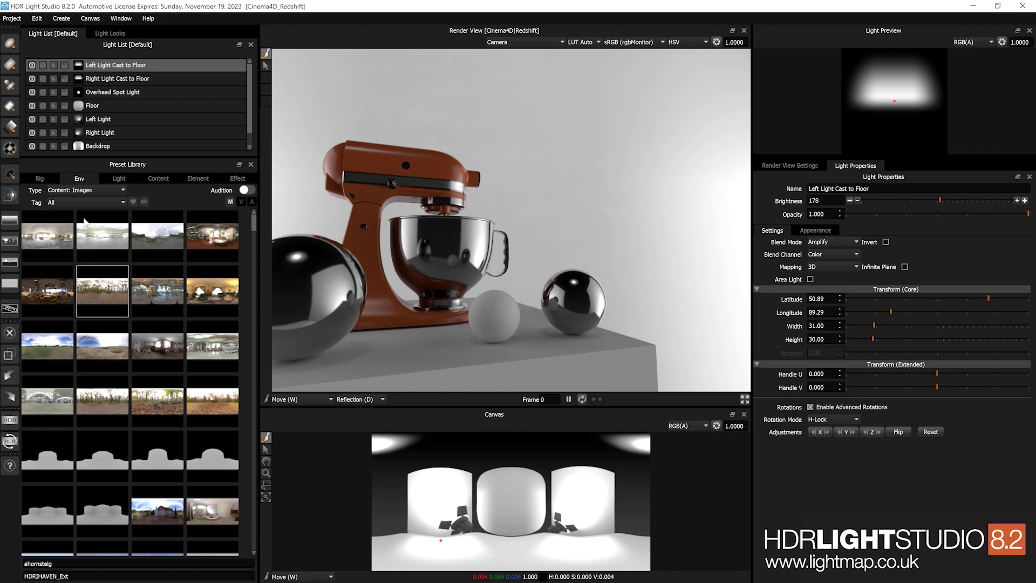
click(89, 190)
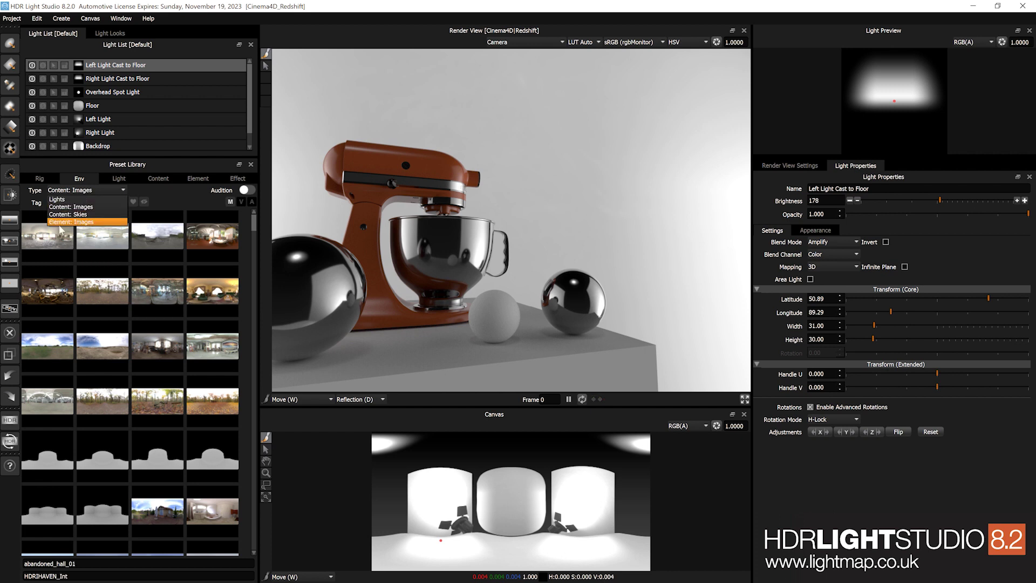
click(81, 222)
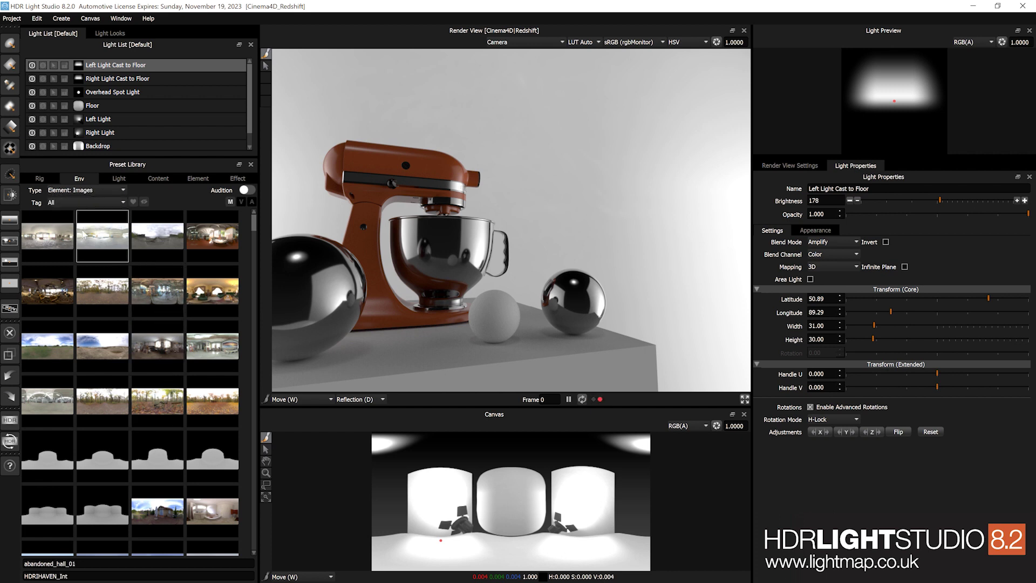
click(95, 190)
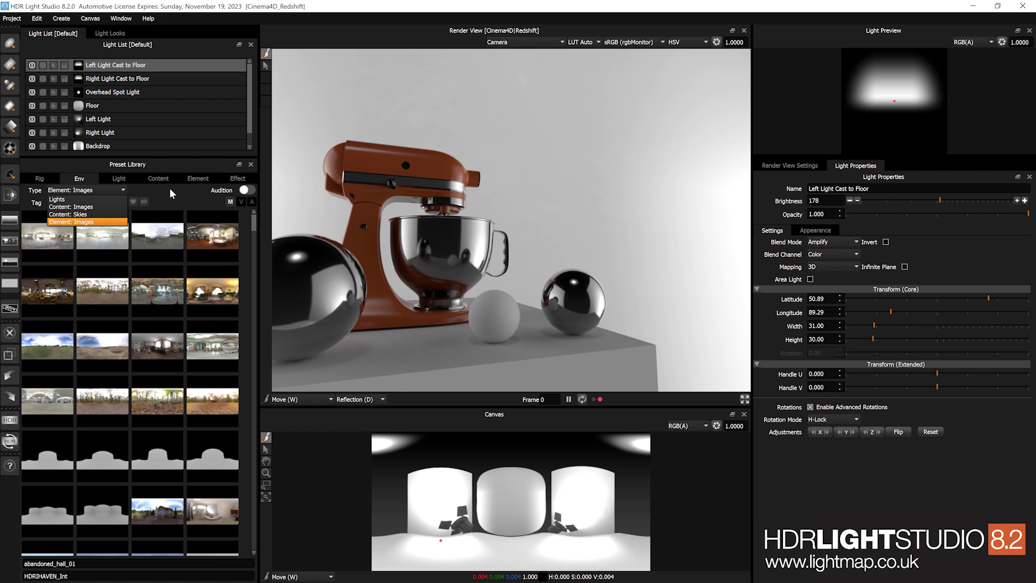
click(89, 177)
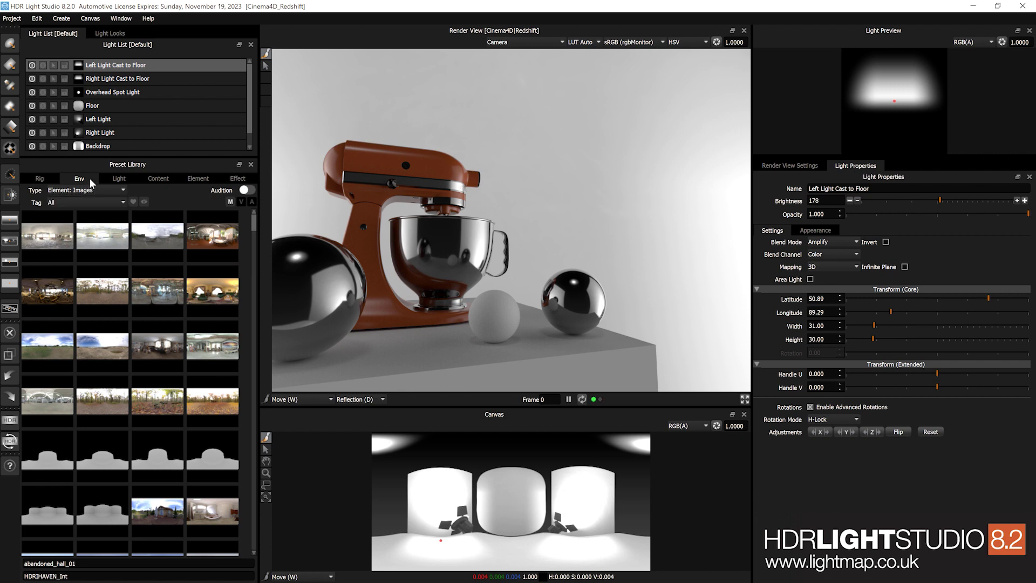
Delete all lights in the Light List, from Left Light Cast to Floor through Dark Background.
scroll(102, 140, down, 1)
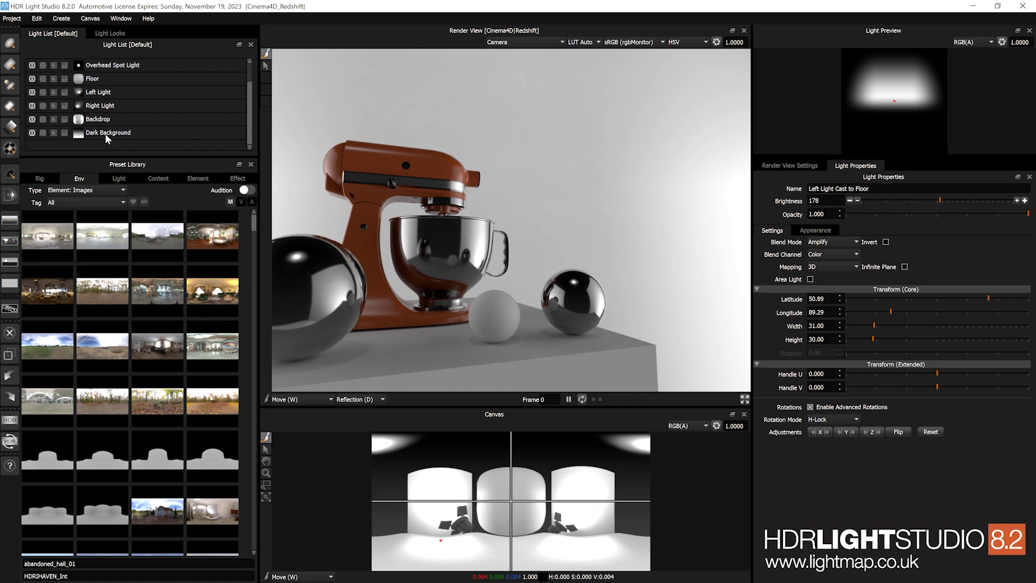
shift+click(106, 131)
right_click(107, 131)
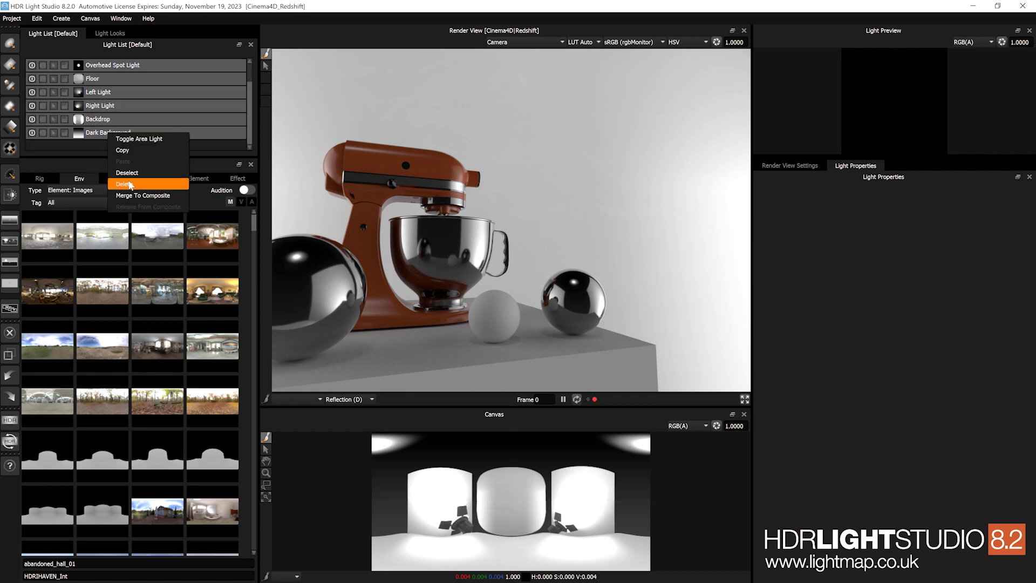
click(125, 185)
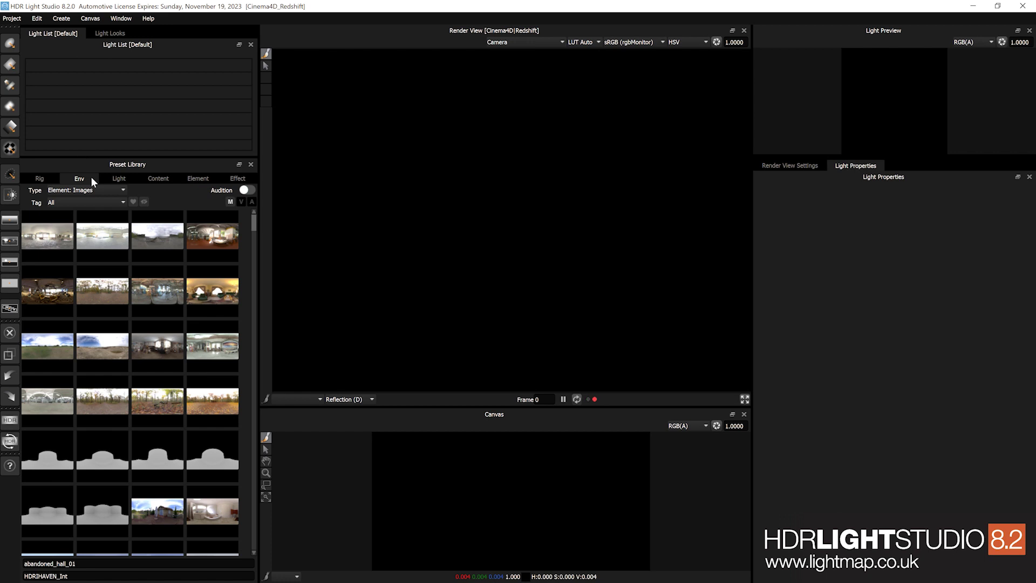
Add the aircraft_workshop_01 environment preset to the canvas and place the Backdrop 02 preset over it.
drag(159, 290, 403, 405)
drag(446, 477, 446, 477)
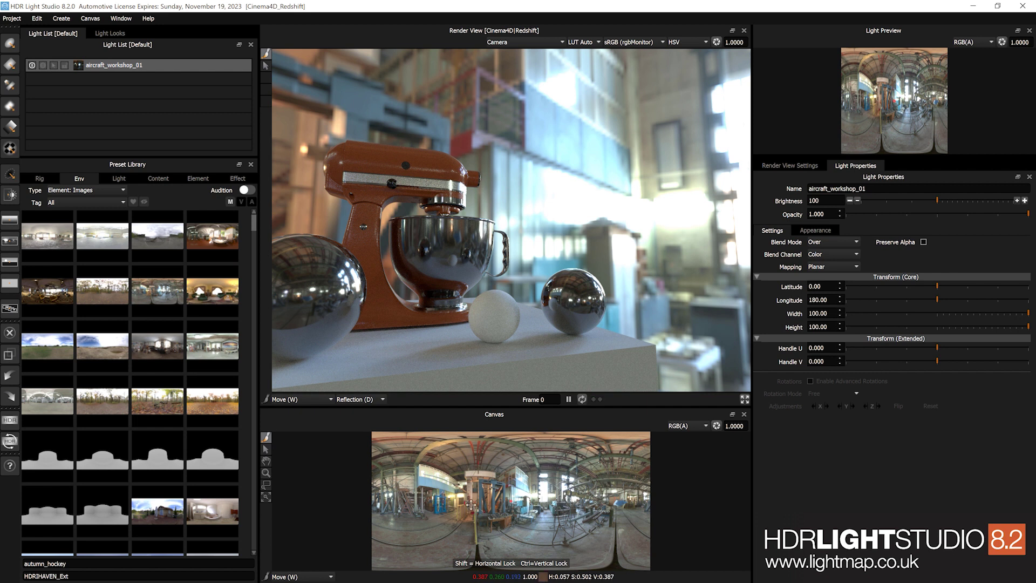
scroll(79, 265, down, 5)
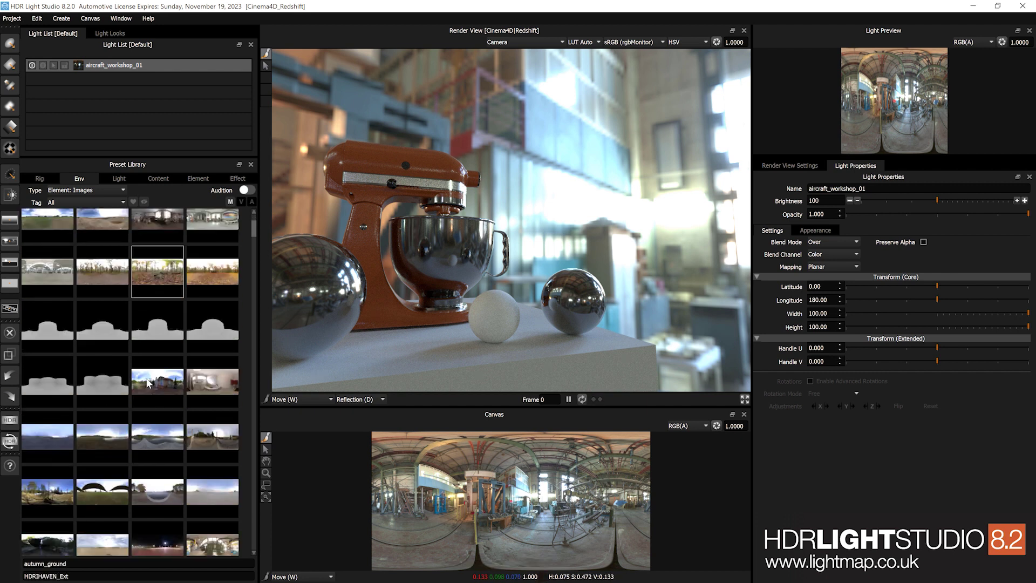
drag(80, 265, 482, 514)
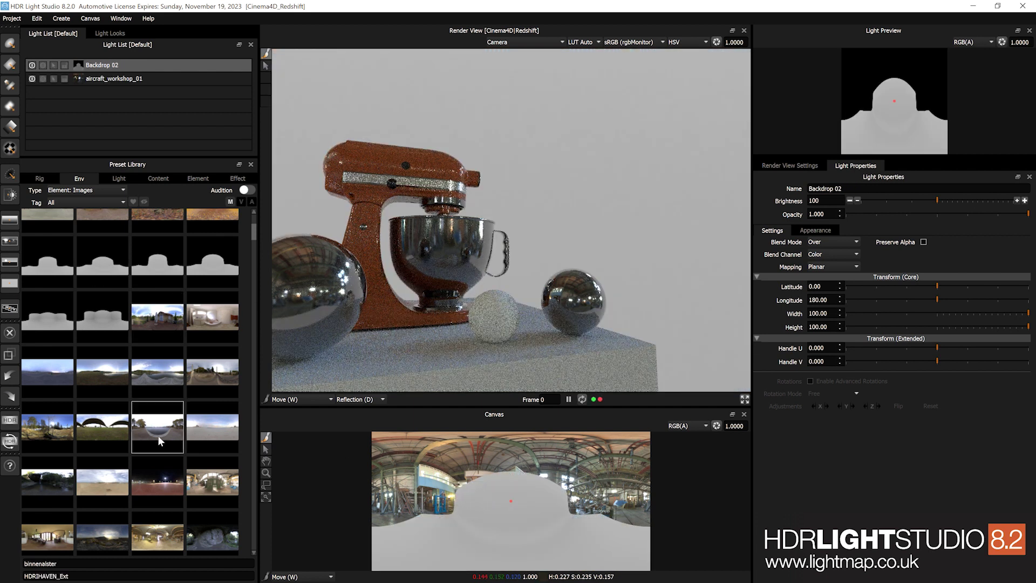
Look through the StudioLights light presets, and filter the light presets by the Kelvin_Lights tag.
scroll(157, 435, up, 5)
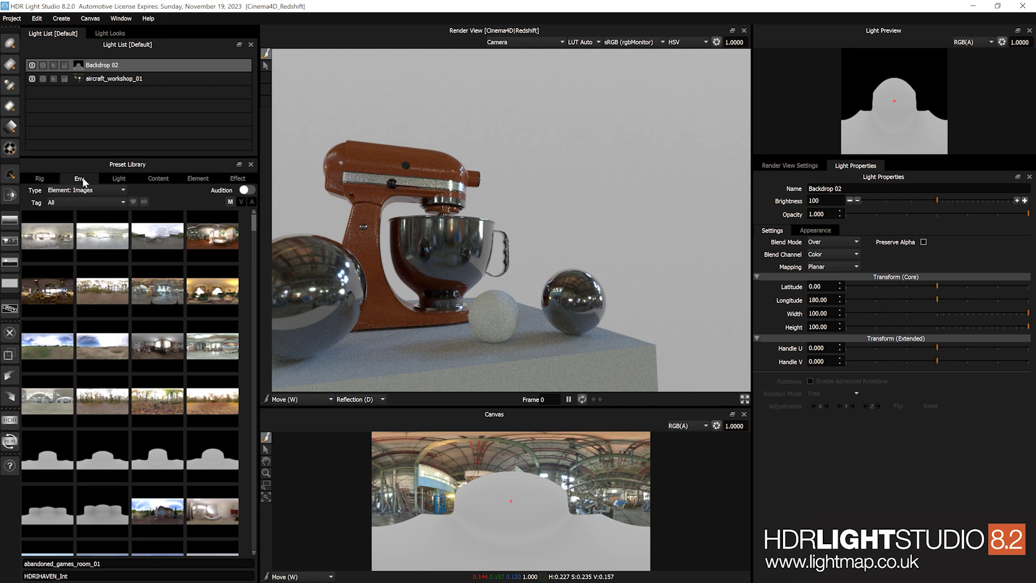
click(119, 178)
scroll(183, 342, down, 3)
scroll(183, 342, down, 6)
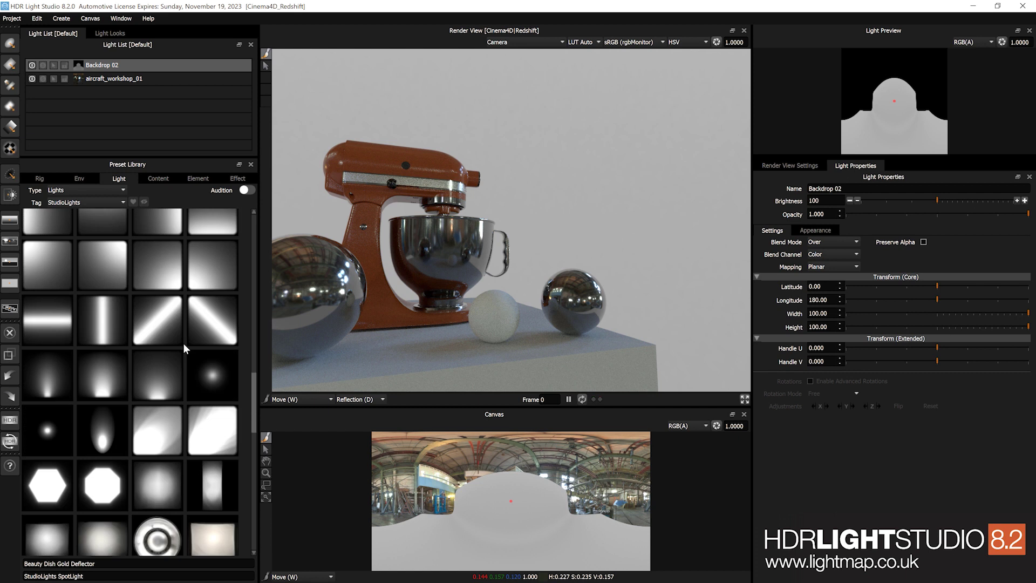
scroll(183, 342, down, 1)
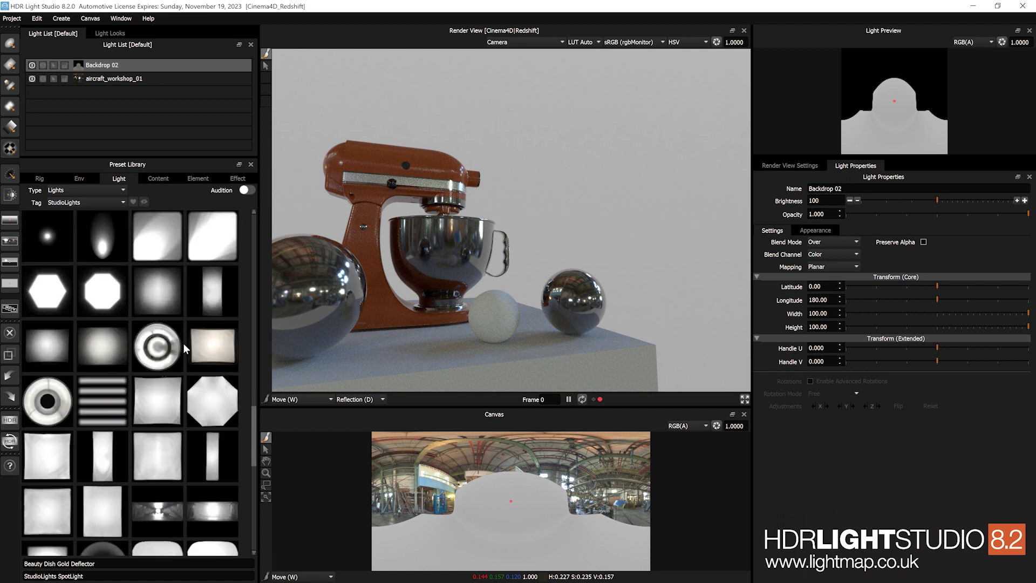
click(83, 202)
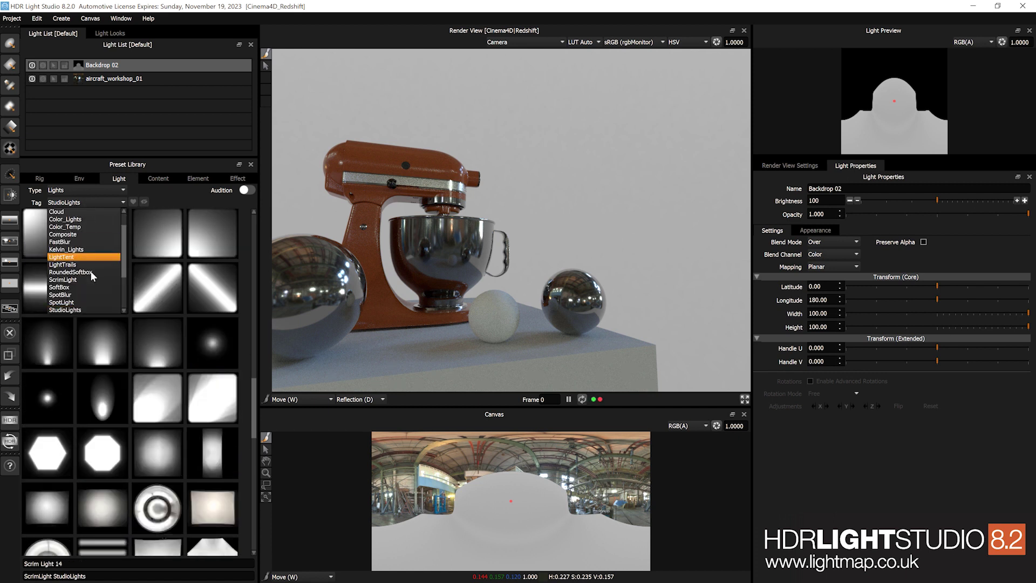
scroll(90, 270, up, 2)
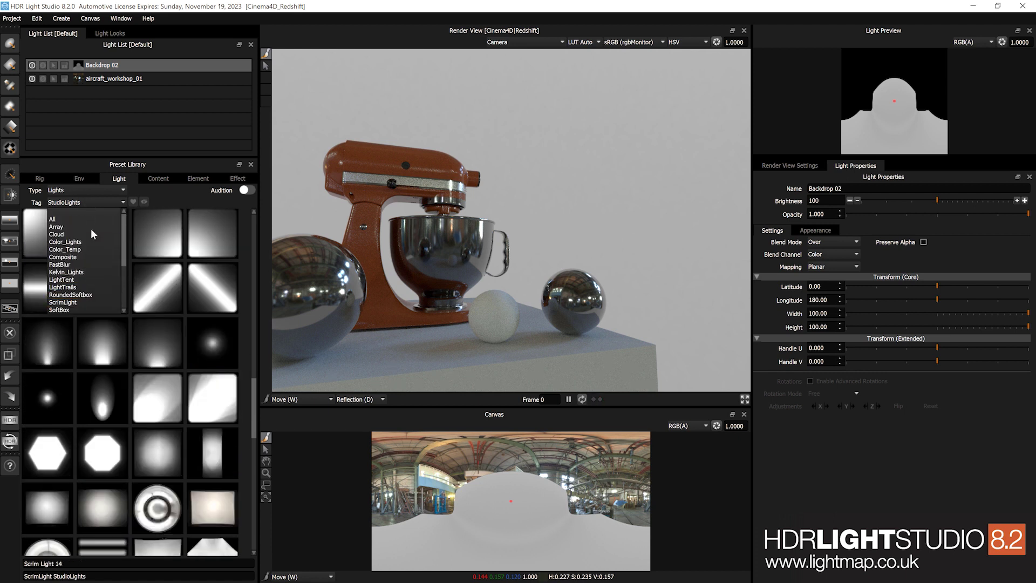
click(83, 273)
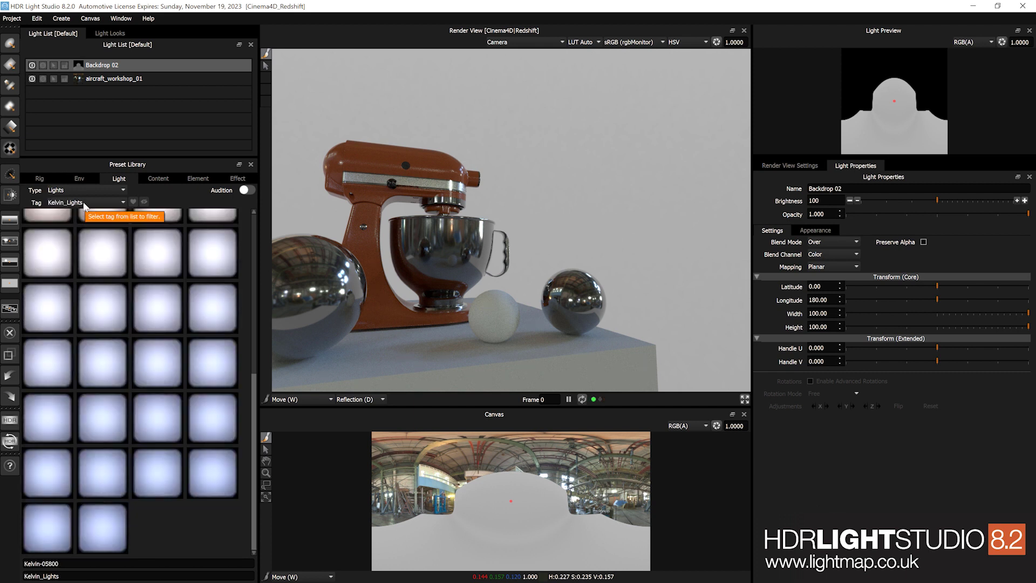
Filter the environment presets by the hdrmaps.com tag.
click(80, 179)
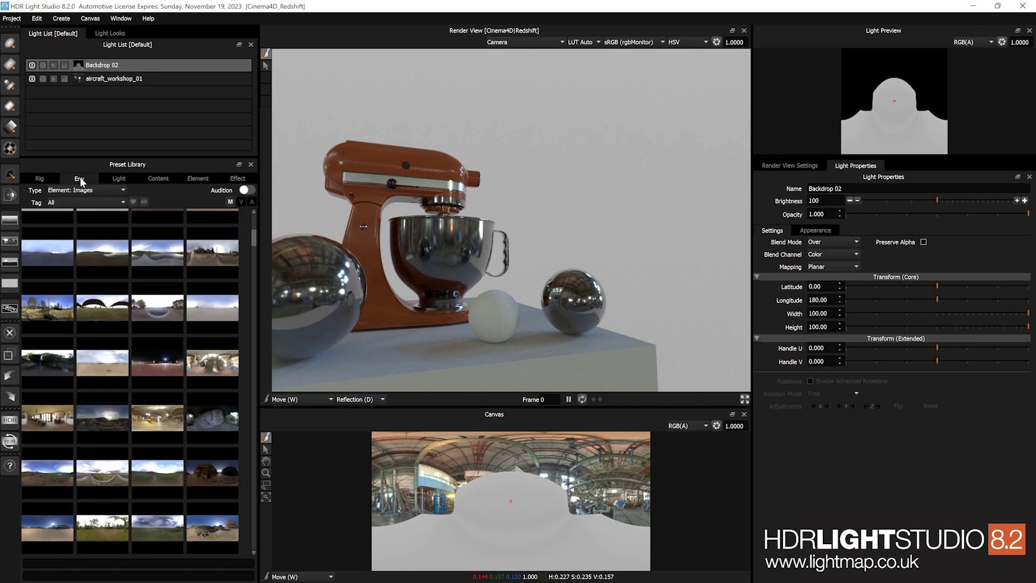
click(83, 203)
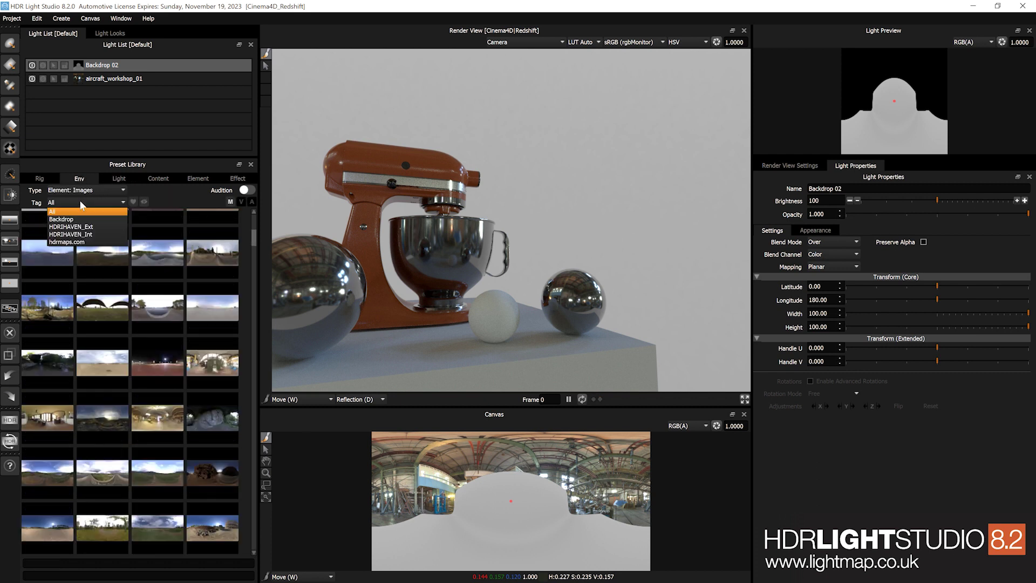
click(85, 243)
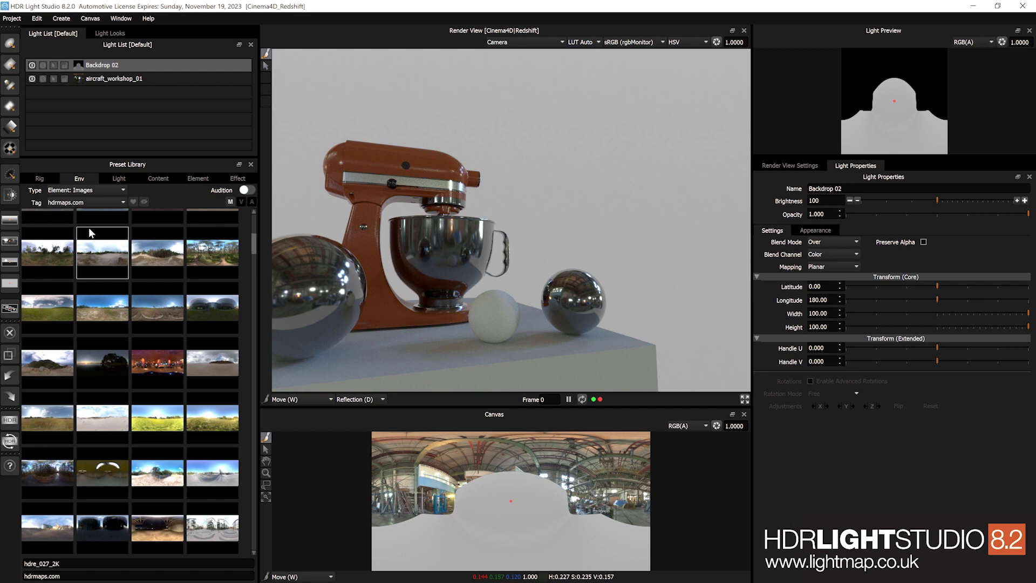
Show the content presets of type Content: Images and filter them by the LightTent tag.
click(120, 179)
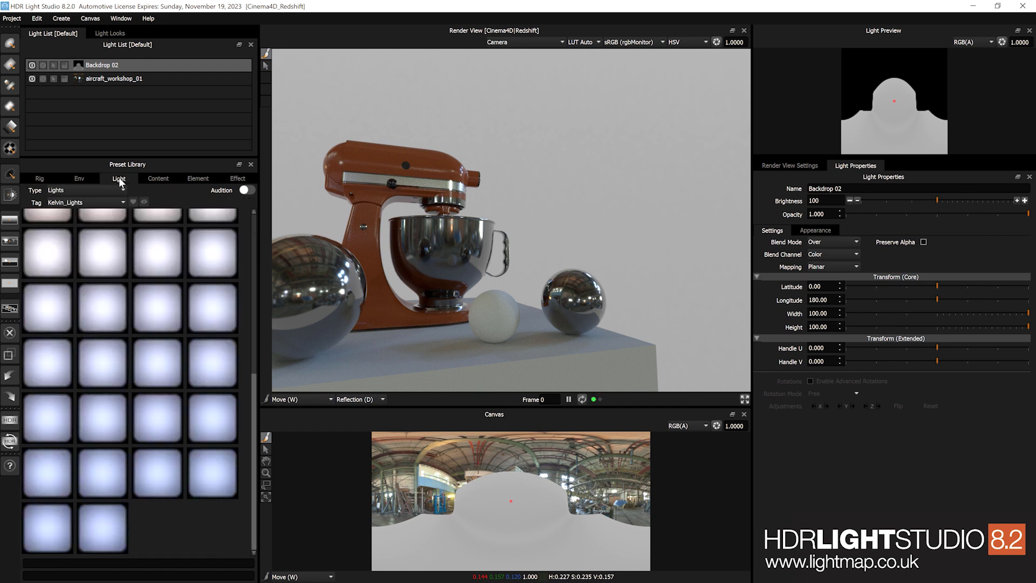
click(159, 179)
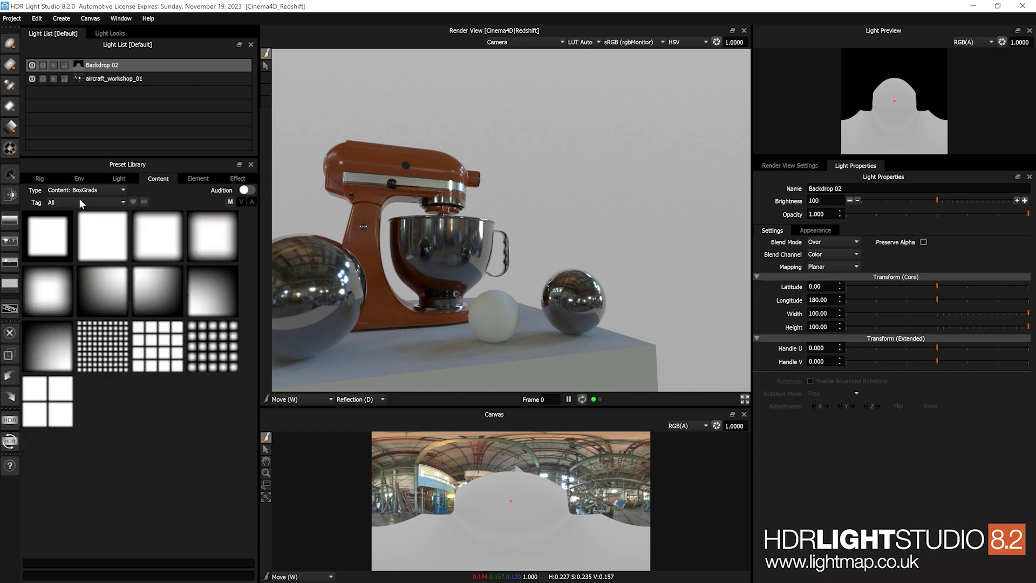
click(82, 191)
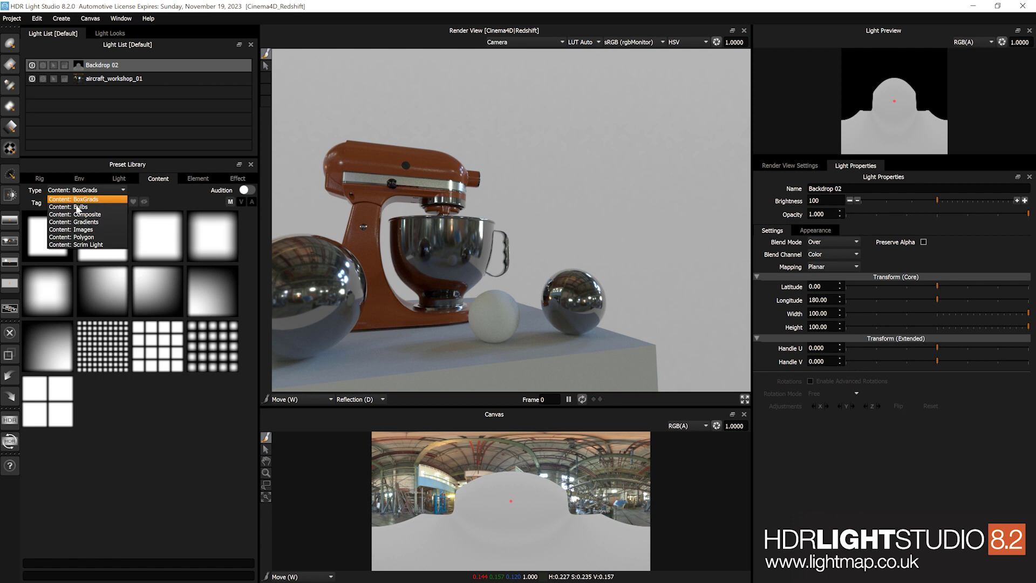
click(79, 231)
click(89, 200)
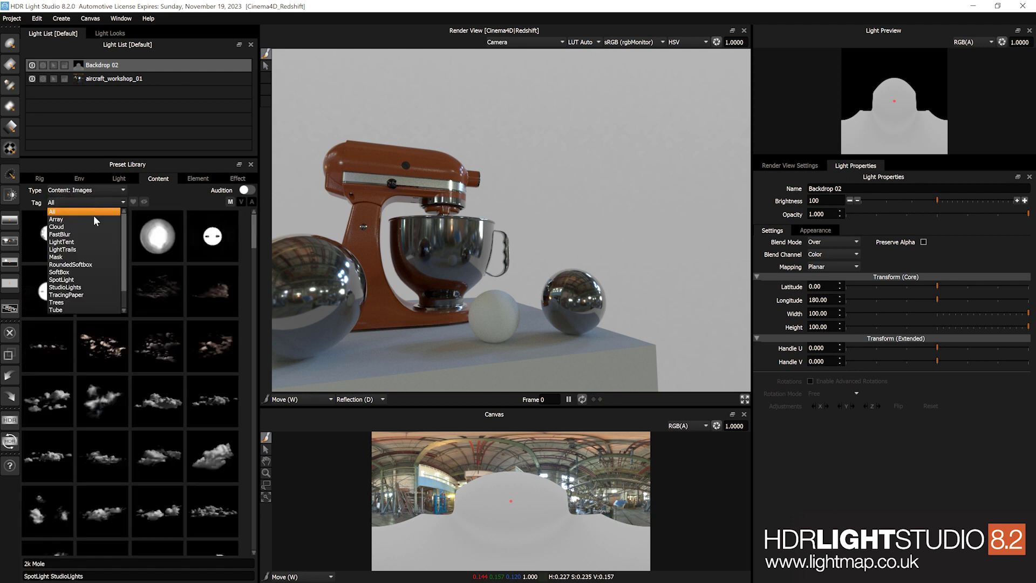
click(95, 243)
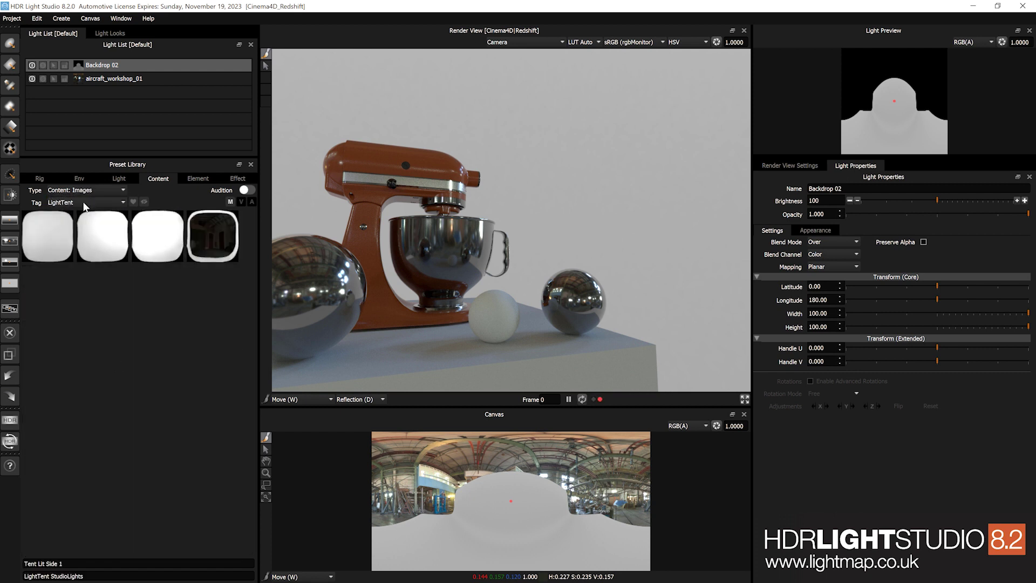
Compare the preset collections in the library's light, environment and content categories.
click(119, 179)
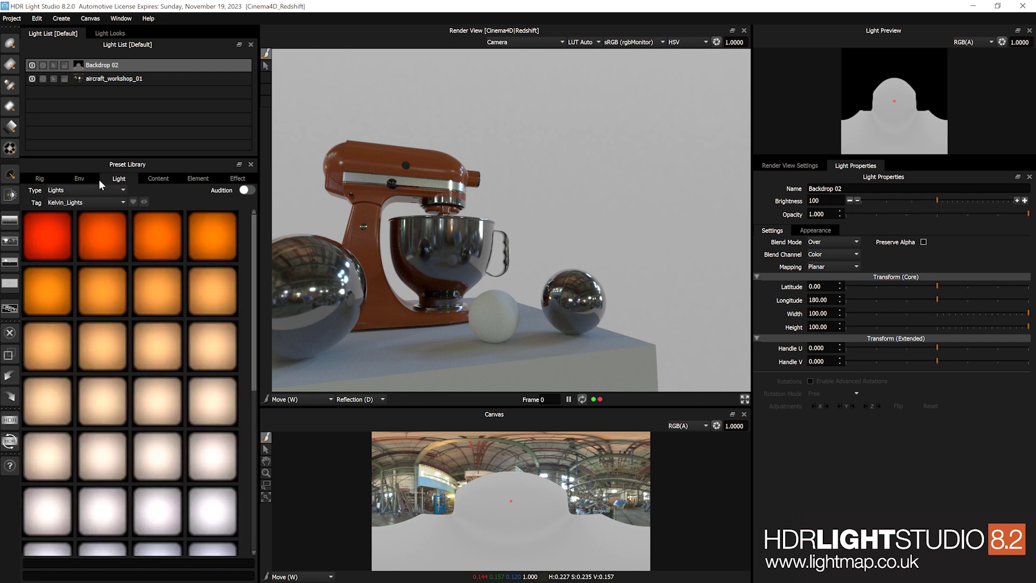
click(80, 179)
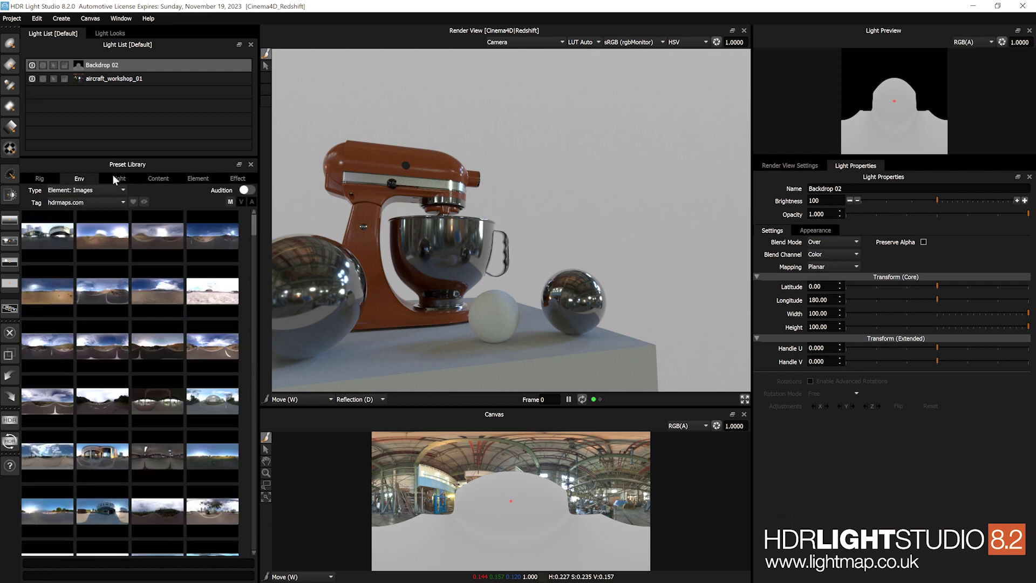
click(113, 174)
click(158, 177)
click(119, 179)
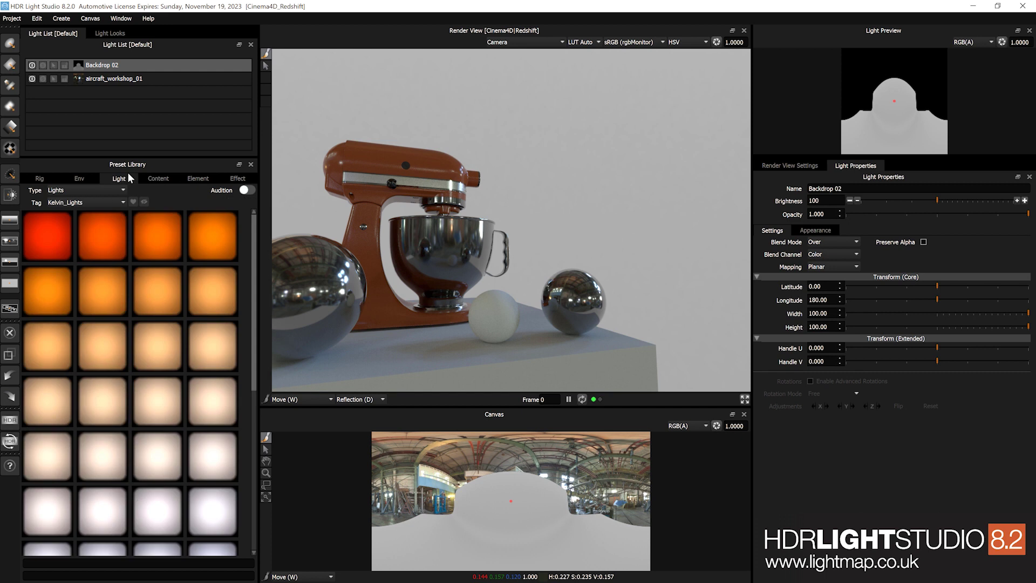
click(82, 177)
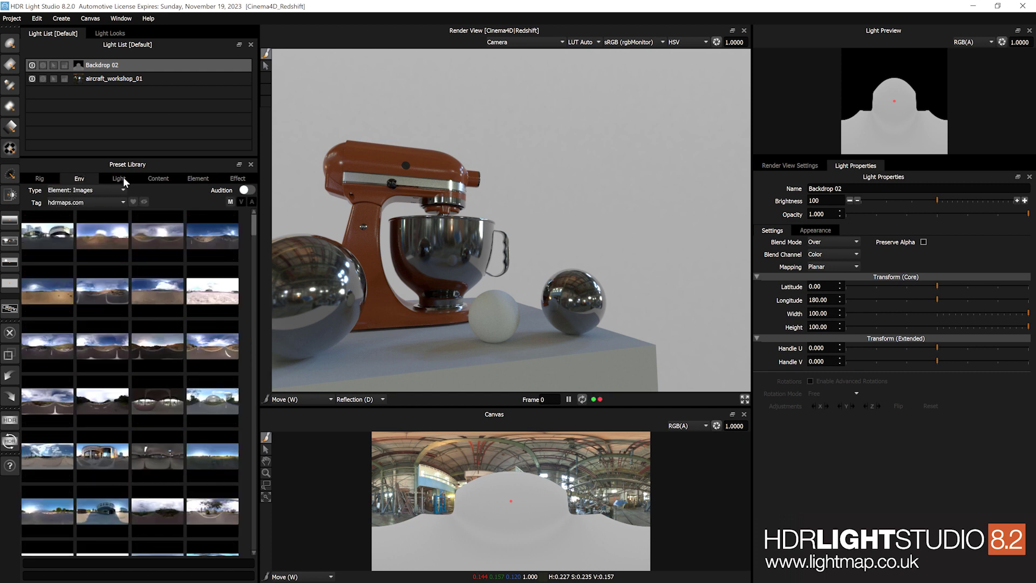
Look through the light presets tagged Array and those tagged Color_Temp.
click(123, 178)
click(89, 202)
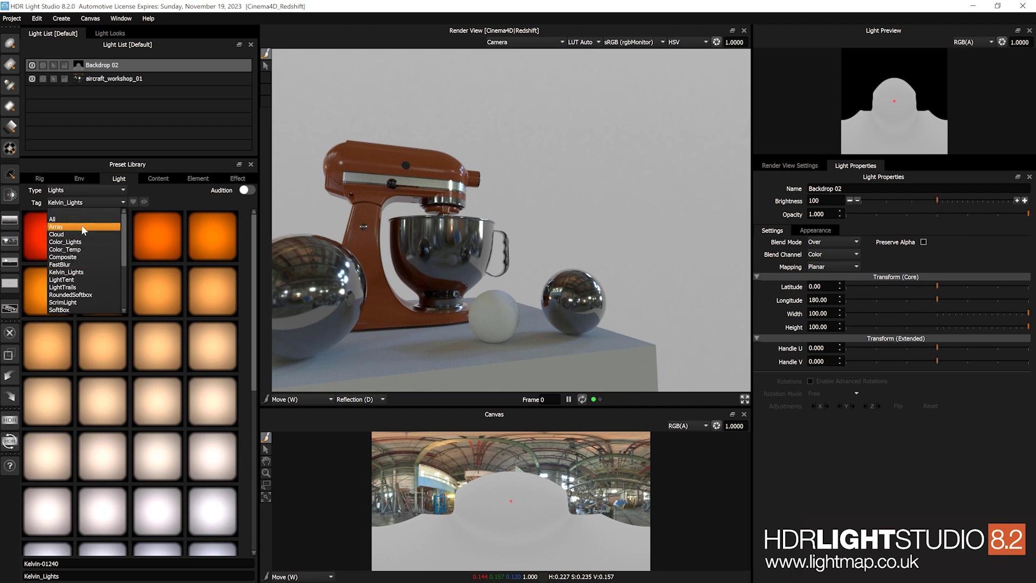
click(81, 226)
click(77, 202)
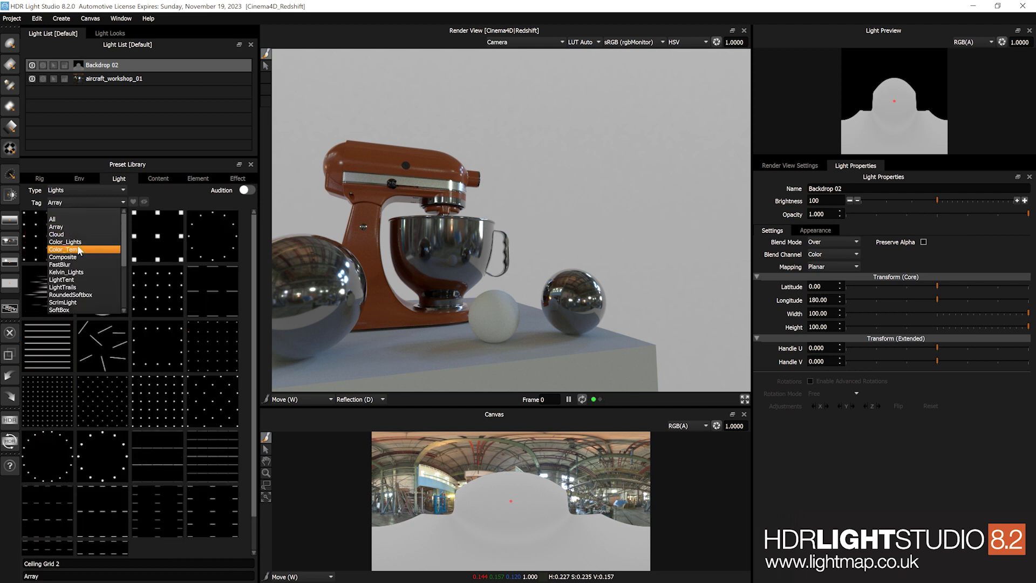
click(77, 243)
Filter the light presets by Color_Lights and place the cyan 051-H0.50-S1.00 light on the canvas at about latitude -31, longitude 72.
click(73, 203)
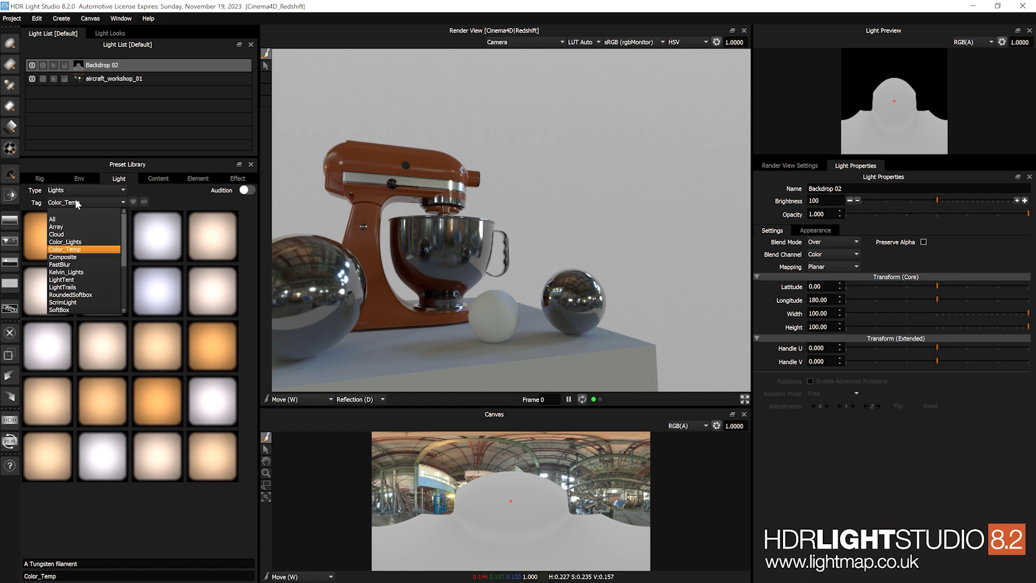
click(84, 235)
scroll(103, 289, down, 10)
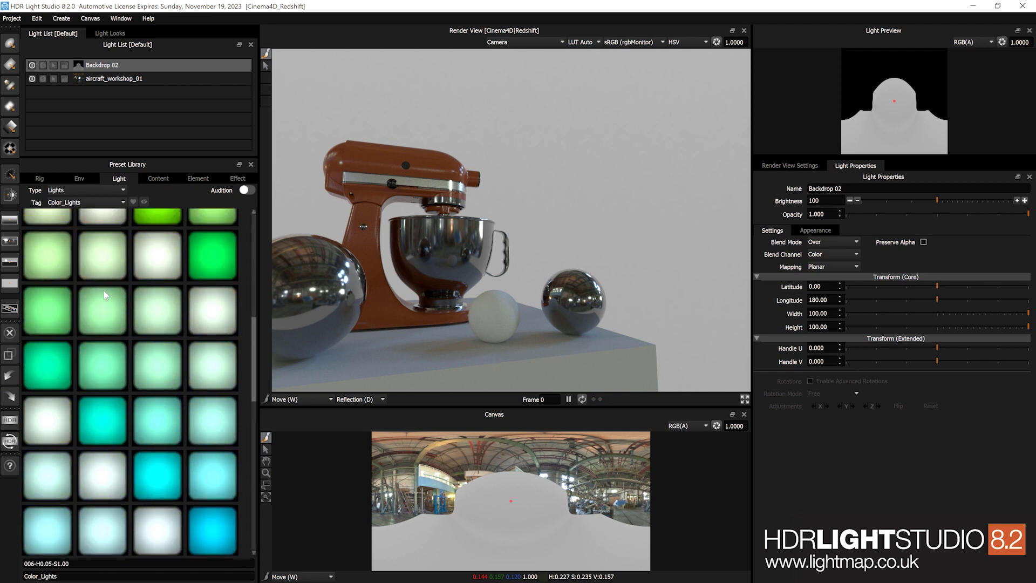
drag(160, 309, 427, 476)
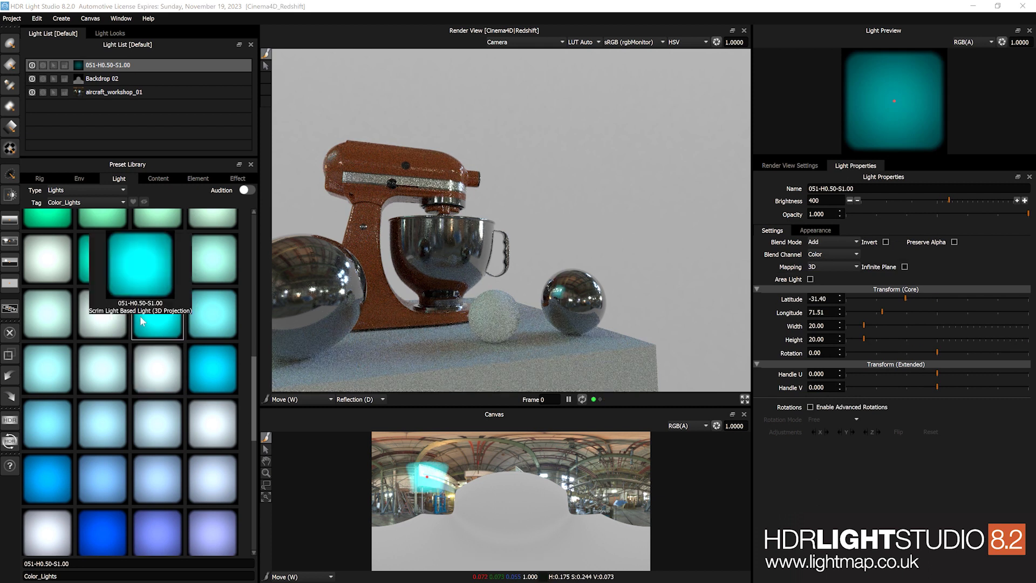
Look through the content presets of type Content: Scrim Light.
click(156, 178)
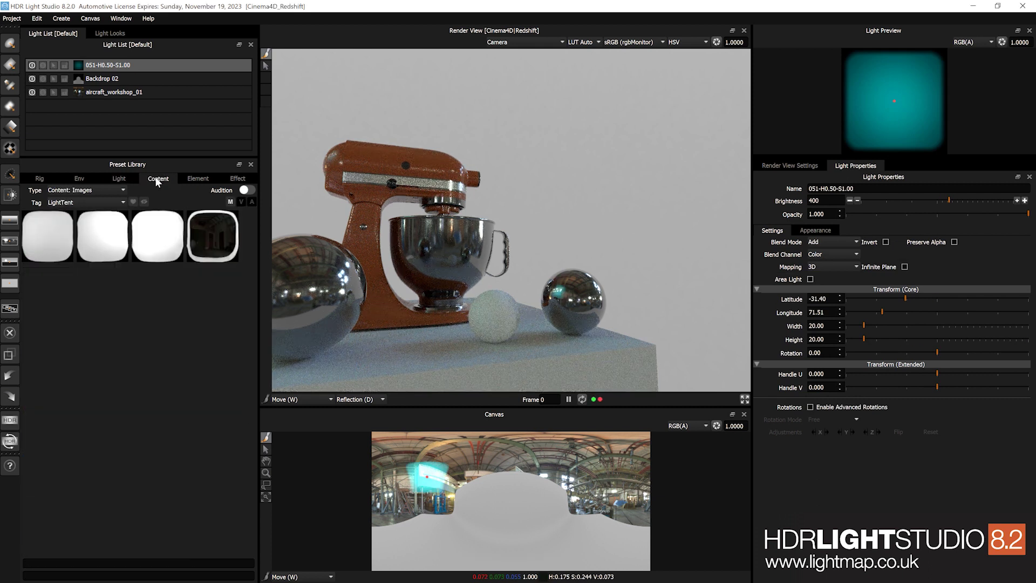
click(101, 189)
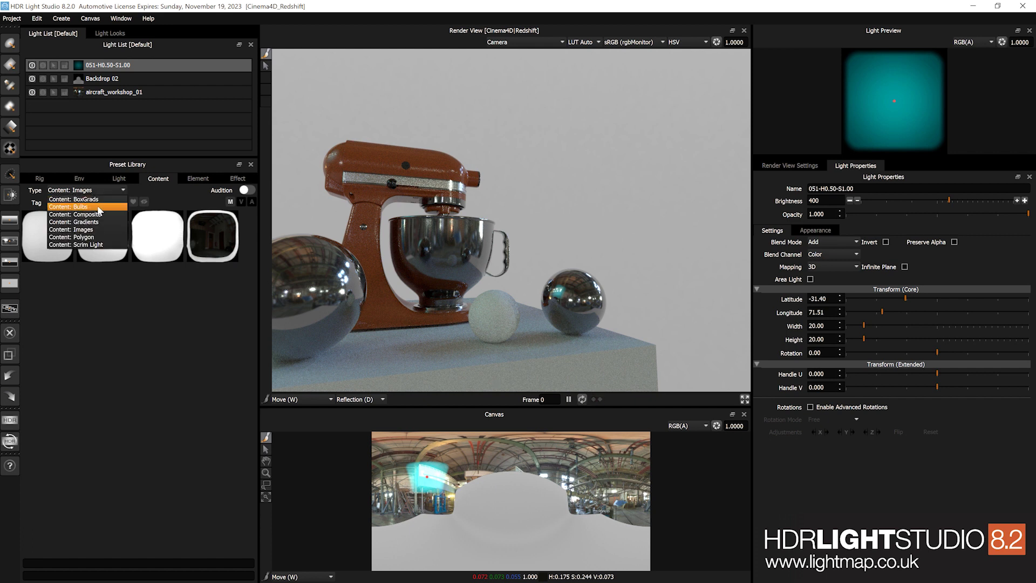
click(86, 245)
scroll(169, 431, down, 2)
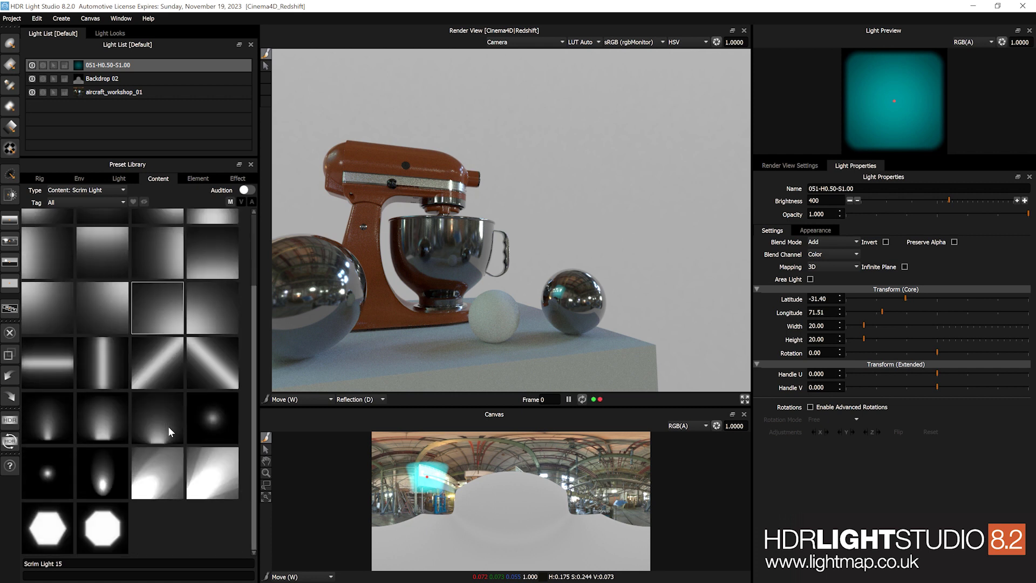
scroll(169, 427, up, 2)
Show the element presets of type Element: Colors and look through those tagged HueSat.
click(194, 178)
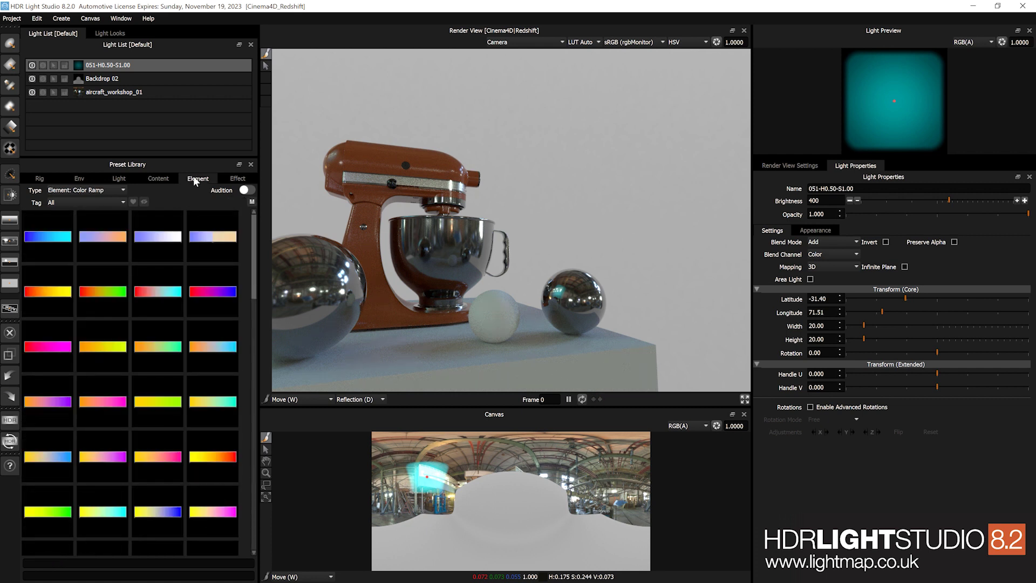
click(90, 192)
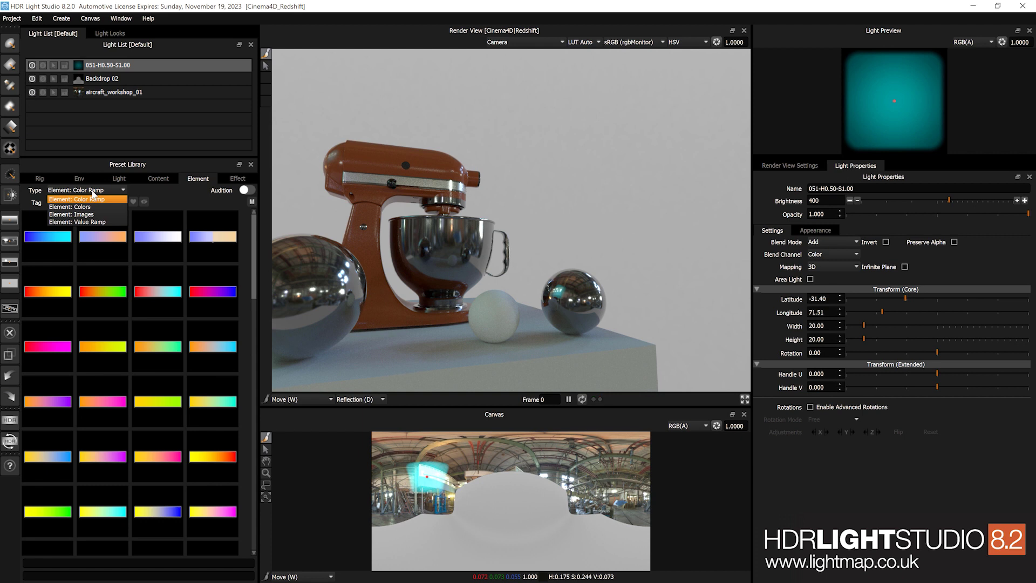
click(95, 200)
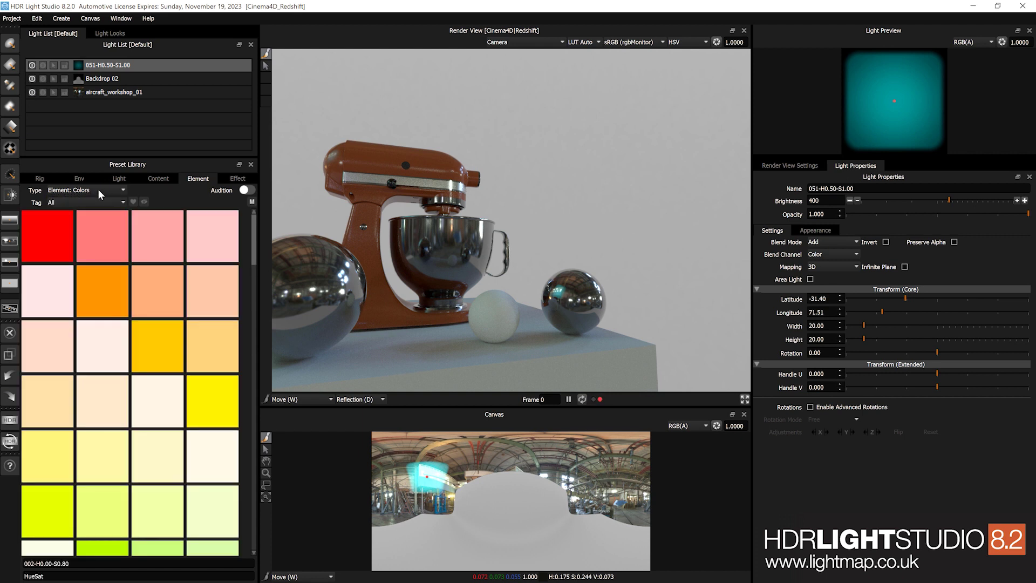
click(93, 202)
click(79, 227)
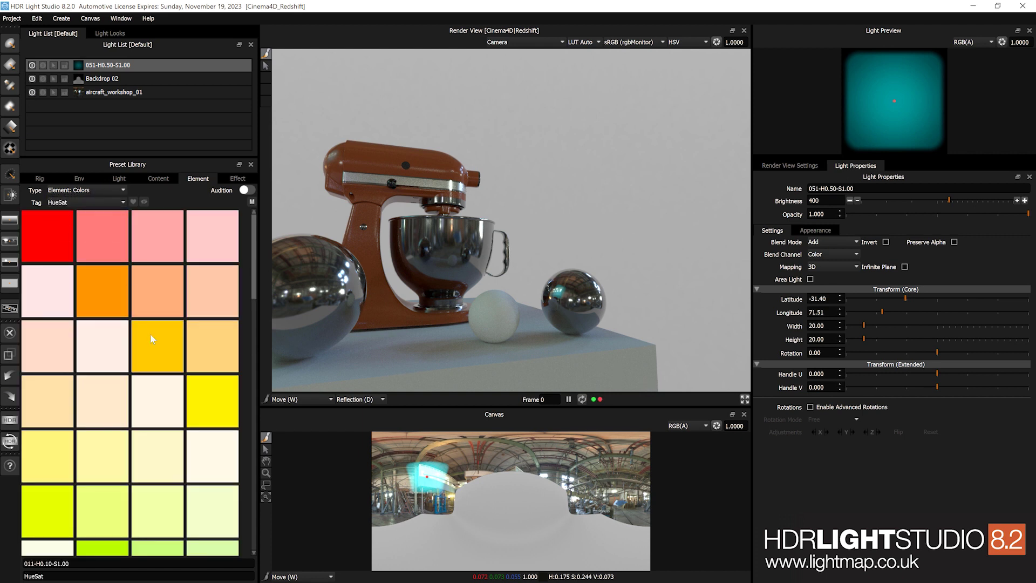
scroll(150, 335, down, 15)
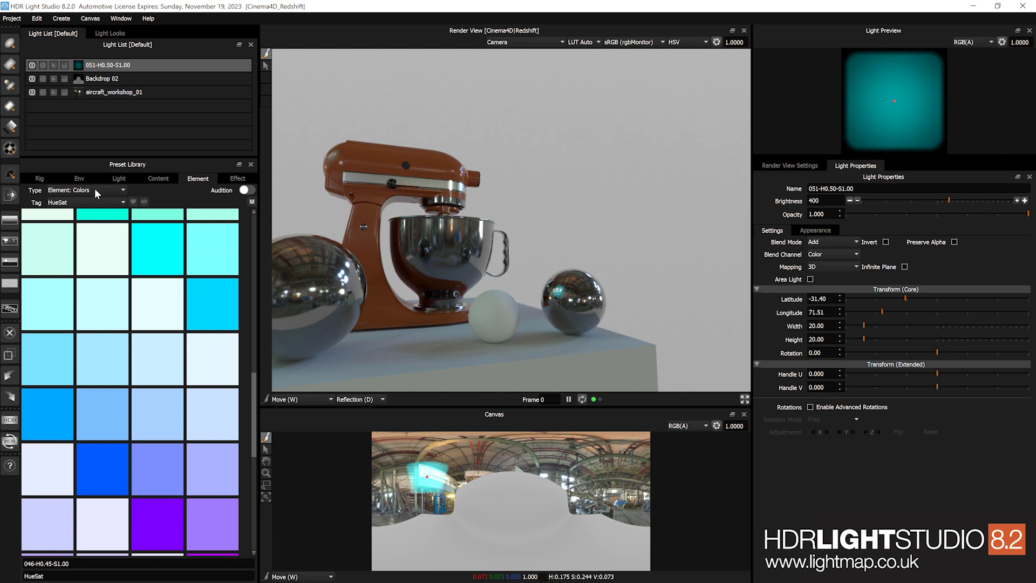
Look through the element presets of type Element: Images and Element: Value Ramp.
click(95, 189)
click(86, 213)
scroll(154, 411, down, 15)
scroll(153, 411, down, 15)
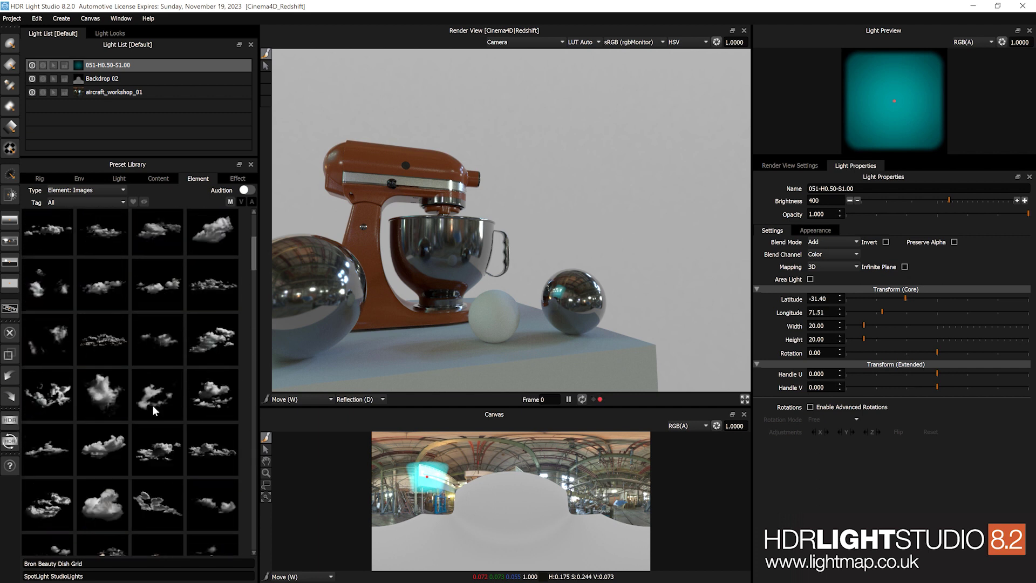
scroll(152, 404, down, 3)
scroll(153, 406, down, 10)
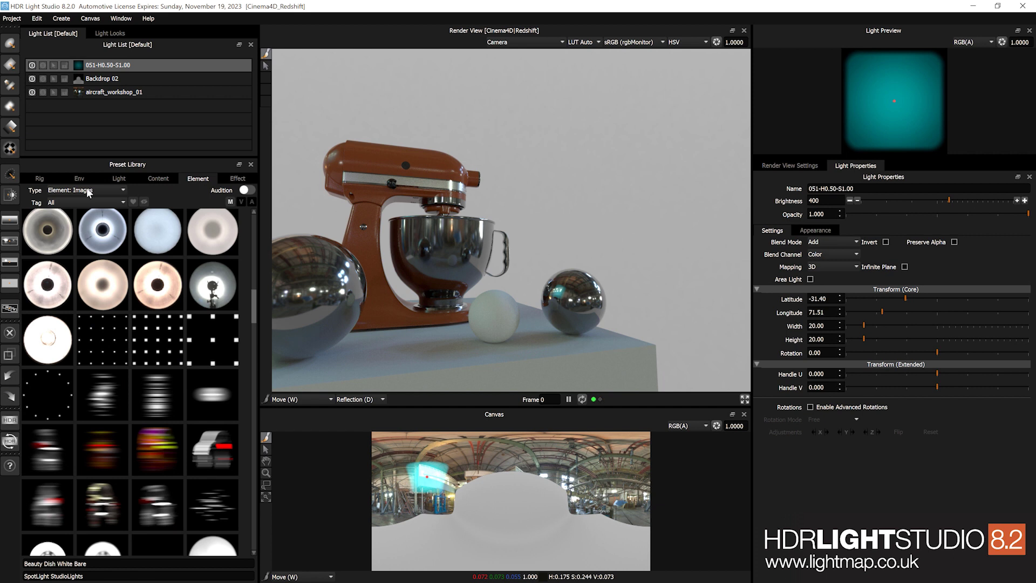
click(88, 191)
click(85, 218)
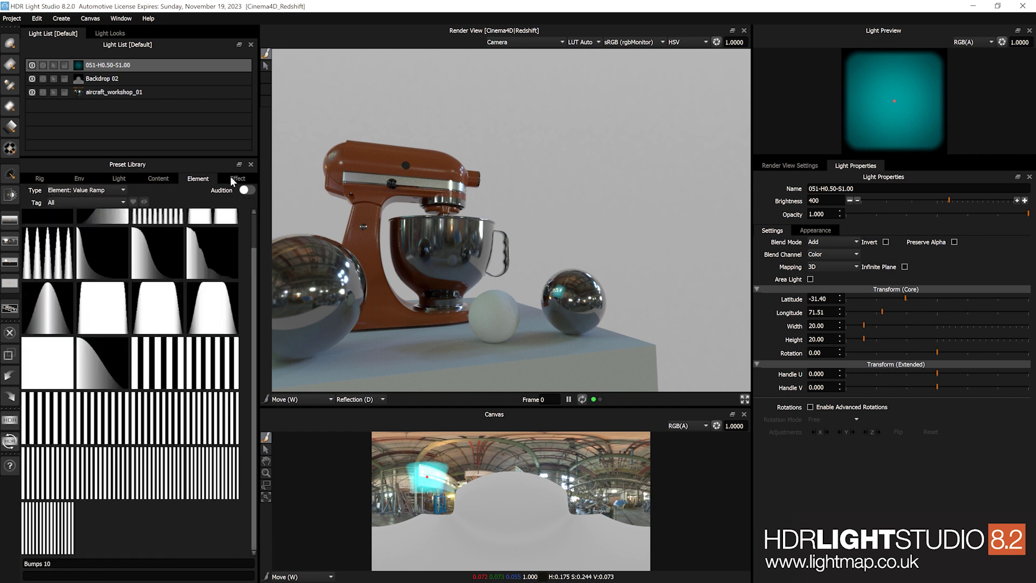
Browse the effect presets, examining the hue and solid color filters.
click(236, 181)
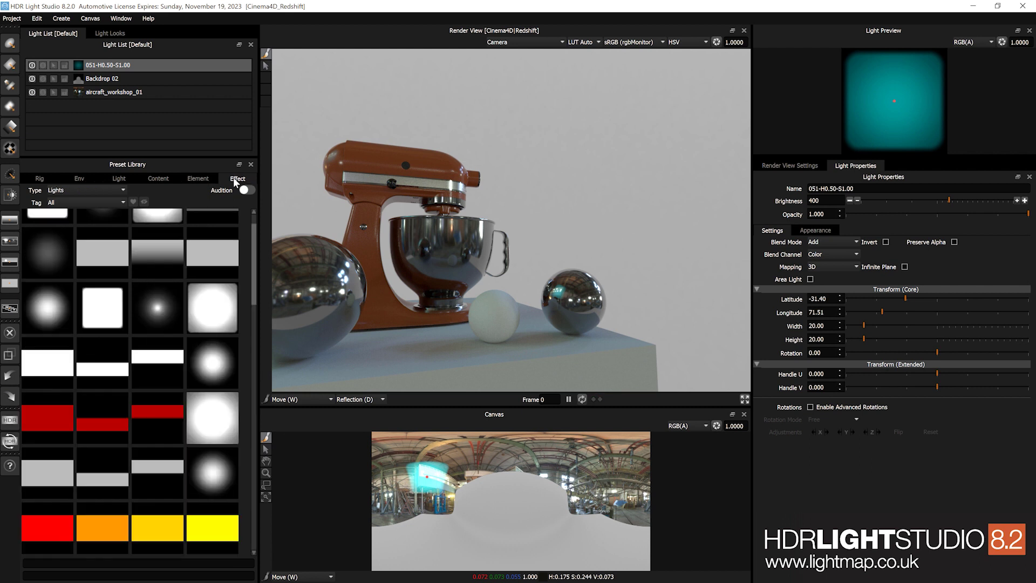
scroll(178, 426, down, 5)
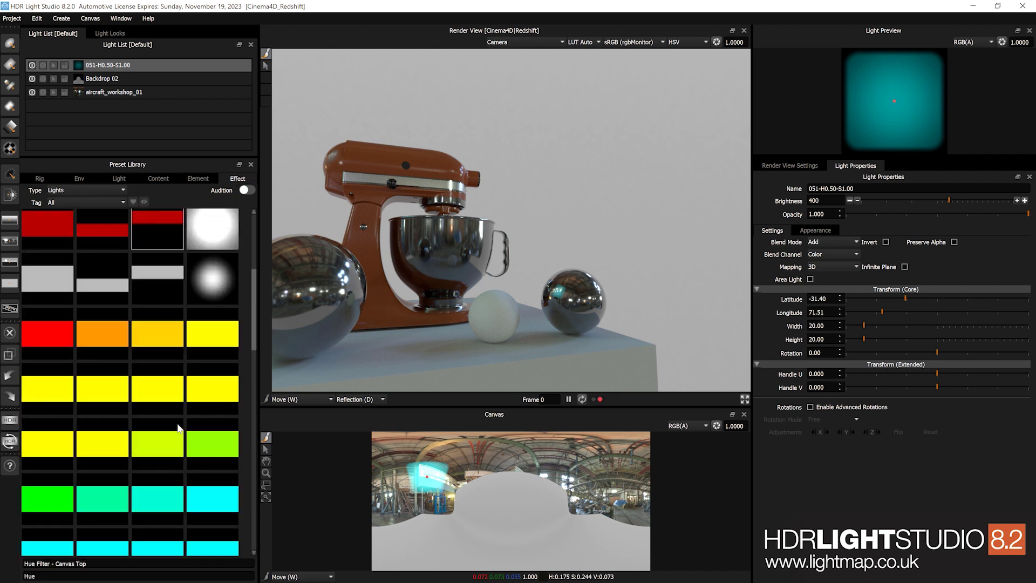
mouse_move(156, 373)
mouse_move(153, 420)
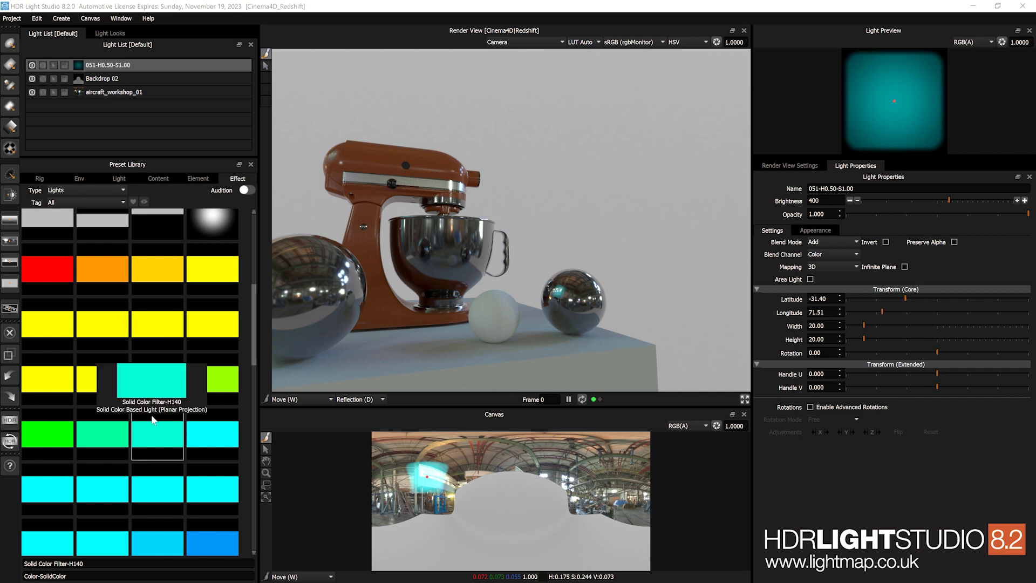
scroll(154, 420, up, 5)
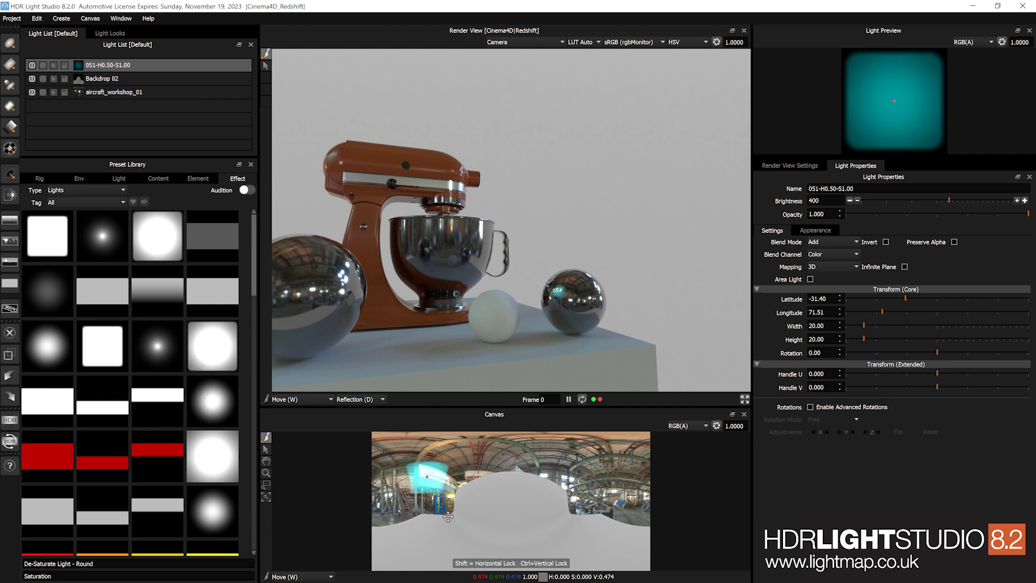
Filter the effect presets by Saturation, add the Saturate Canvas (All) effect and set its brightness to 221.
click(92, 202)
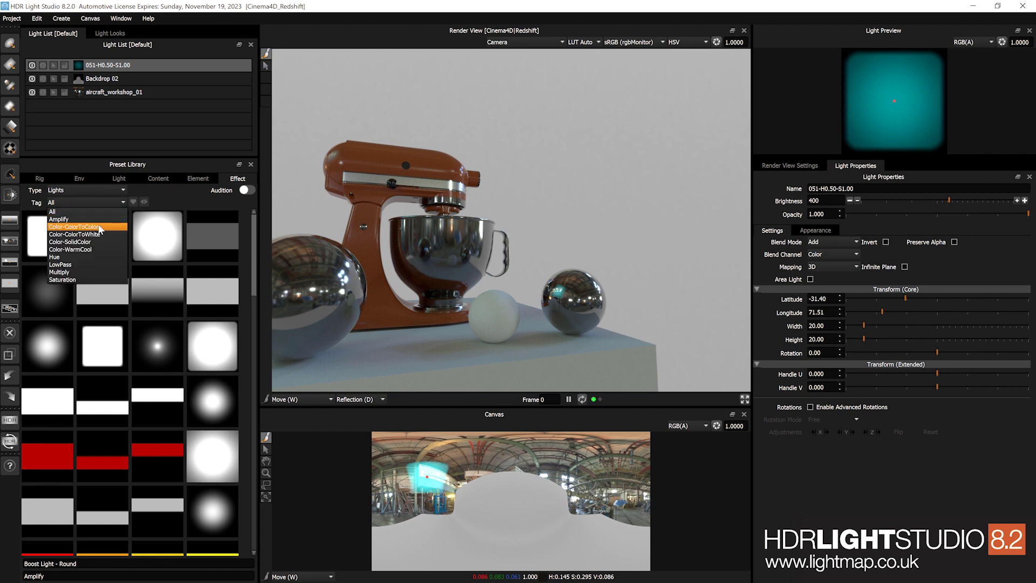
click(84, 280)
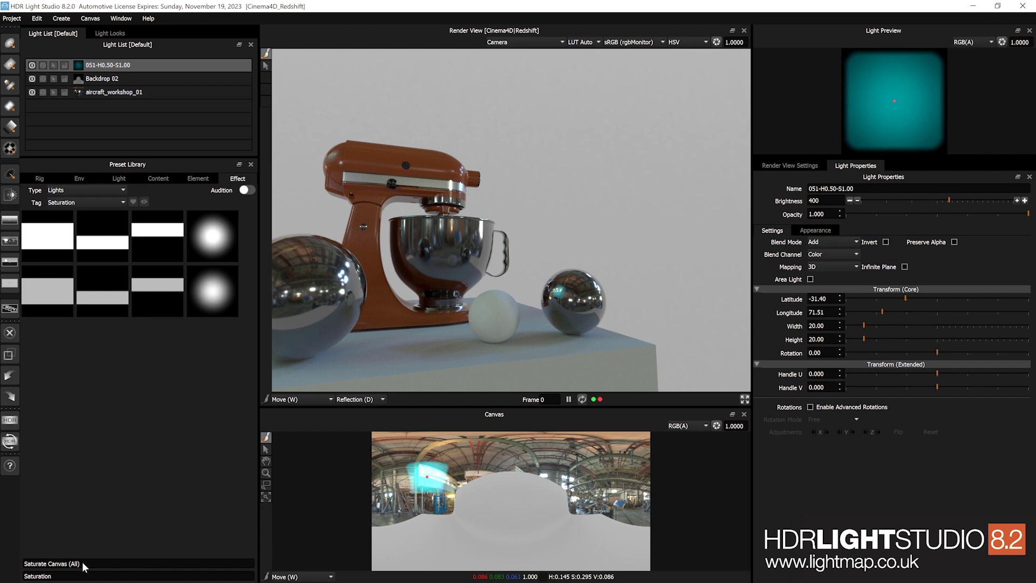
mouse_move(51, 240)
mouse_move(48, 307)
click(47, 289)
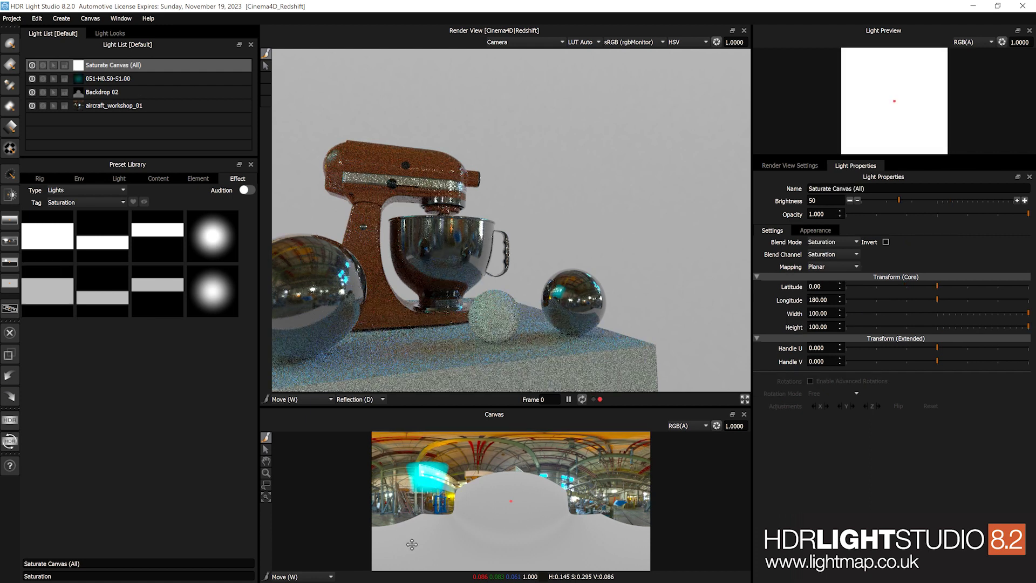
mouse_move(925, 199)
mouse_down()
mouse_move(970, 199)
mouse_move(879, 200)
mouse_move(941, 199)
mouse_up()
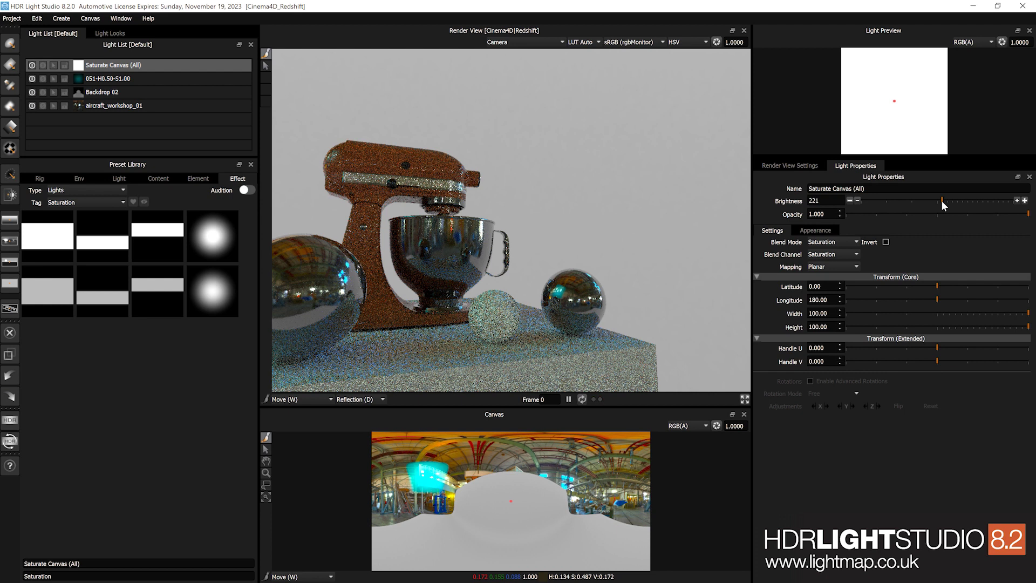
Filter the effect presets by the Color-WarmCool tag.
click(109, 201)
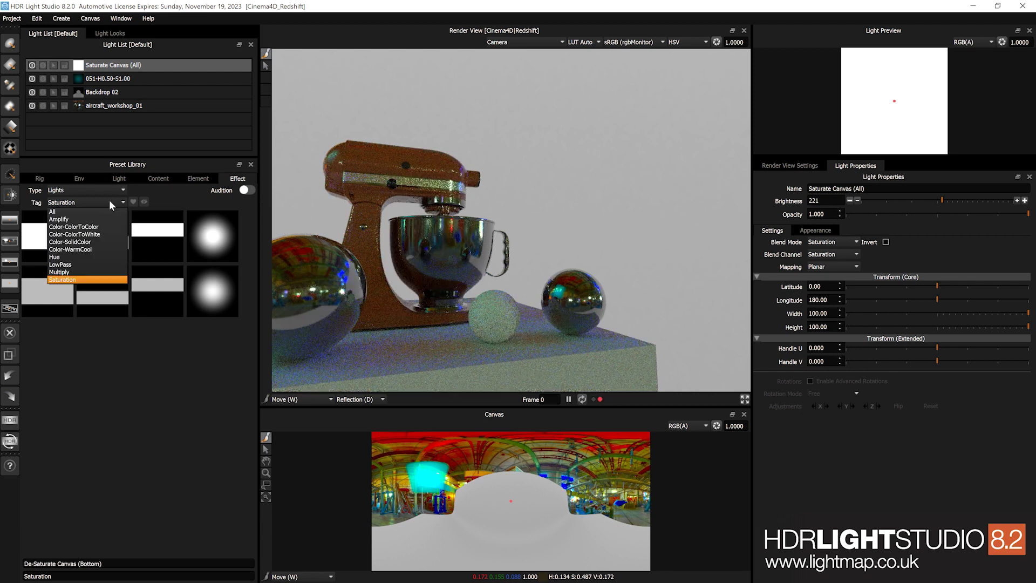
click(85, 249)
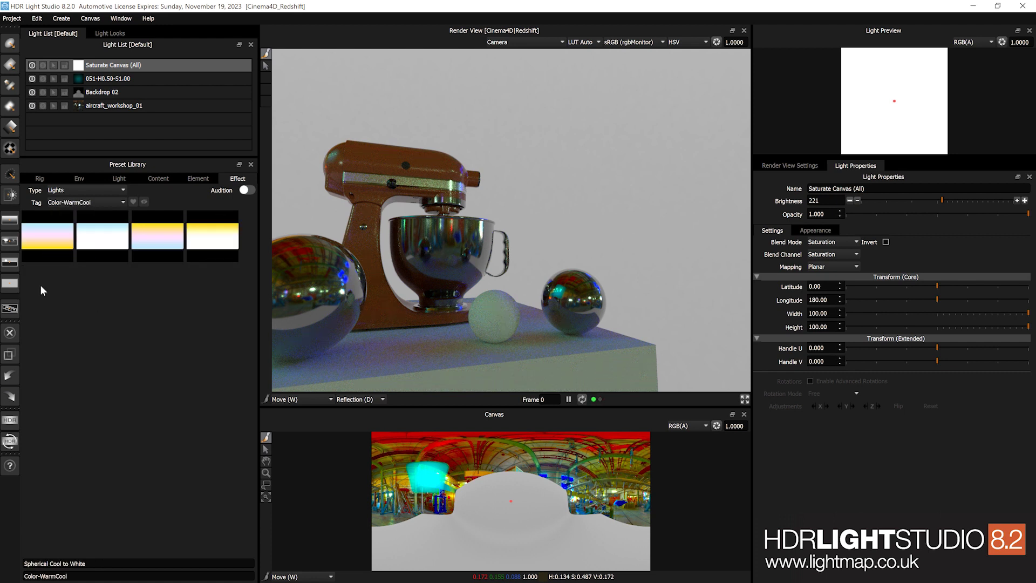
Add the Spherical Cool to Warm effect, disable Saturate Canvas (All) and shift the gradient to about latitude -4.88, longitude 111.28.
click(39, 235)
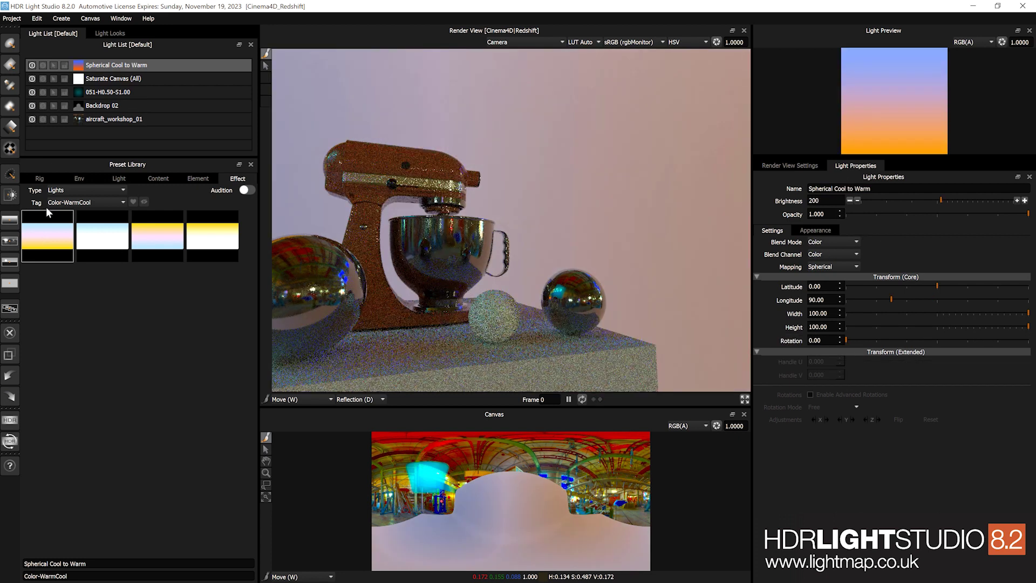
click(32, 78)
mouse_move(457, 498)
mouse_down()
mouse_move(441, 494)
mouse_move(458, 496)
mouse_up()
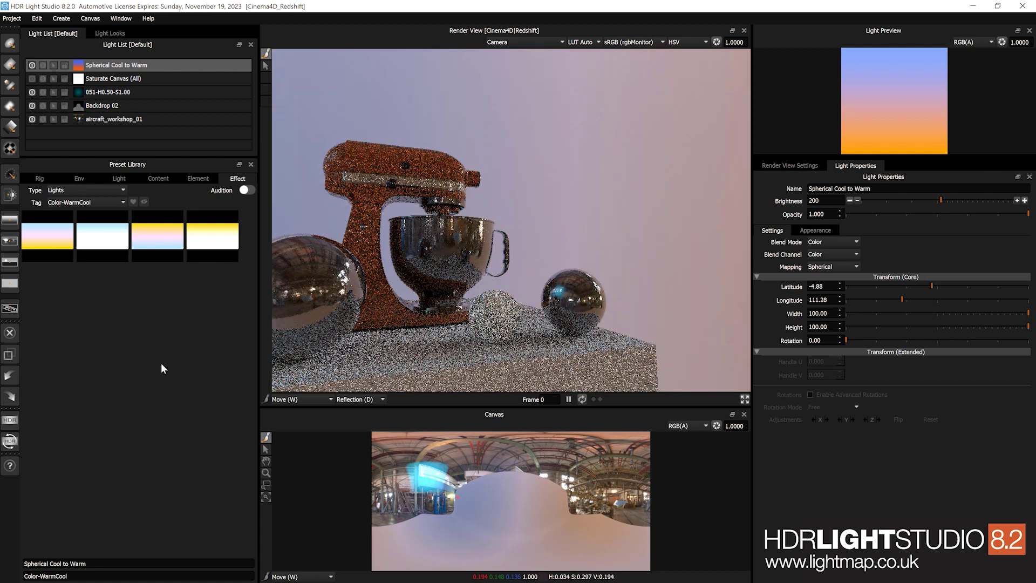
Review the blend modes available for the Spherical Cool to Warm effect without changing its mode.
click(209, 242)
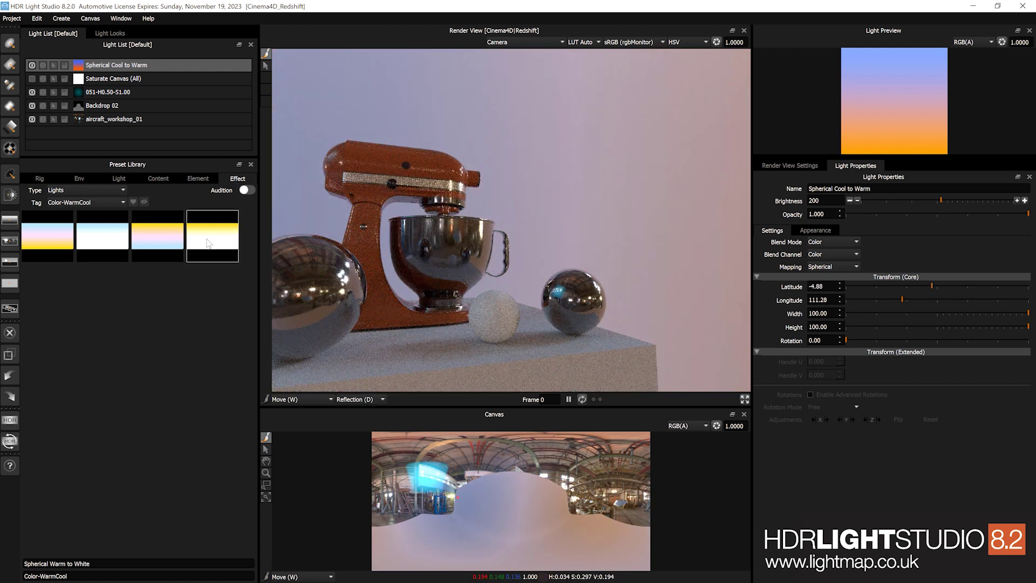
click(840, 242)
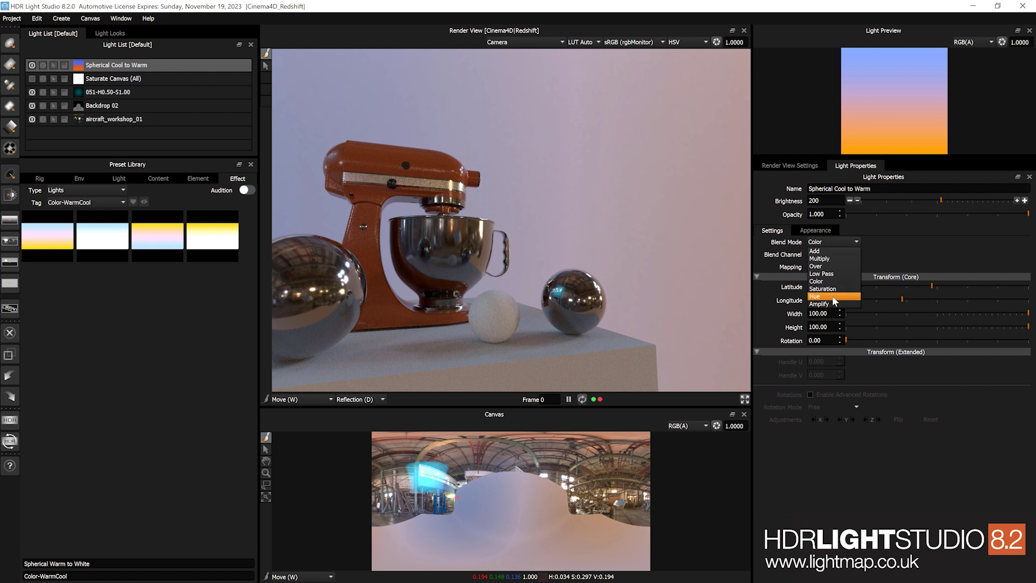
click(184, 332)
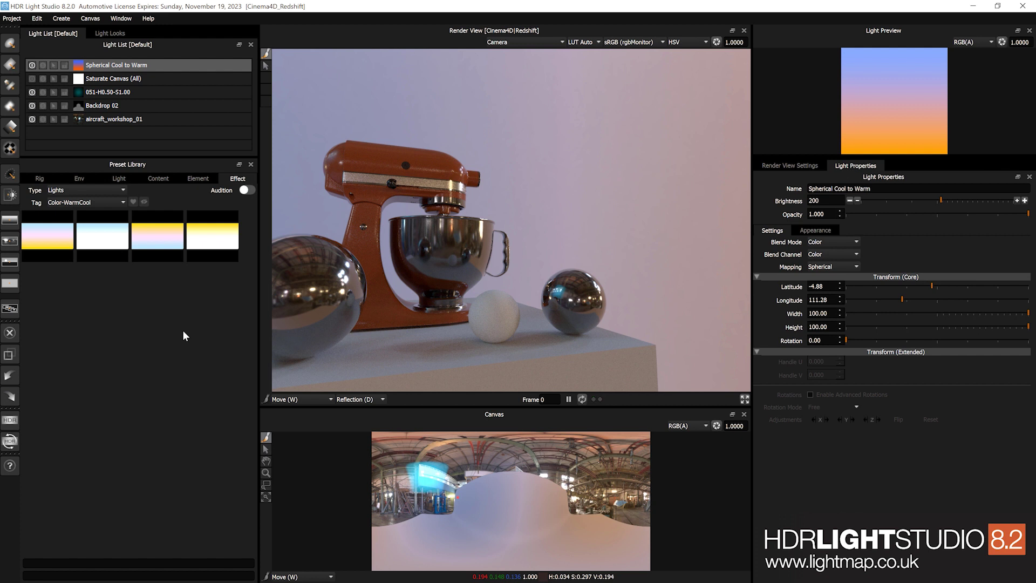
Load the FreeHDRI - Design 04 lighting rig preset into the scene.
click(40, 178)
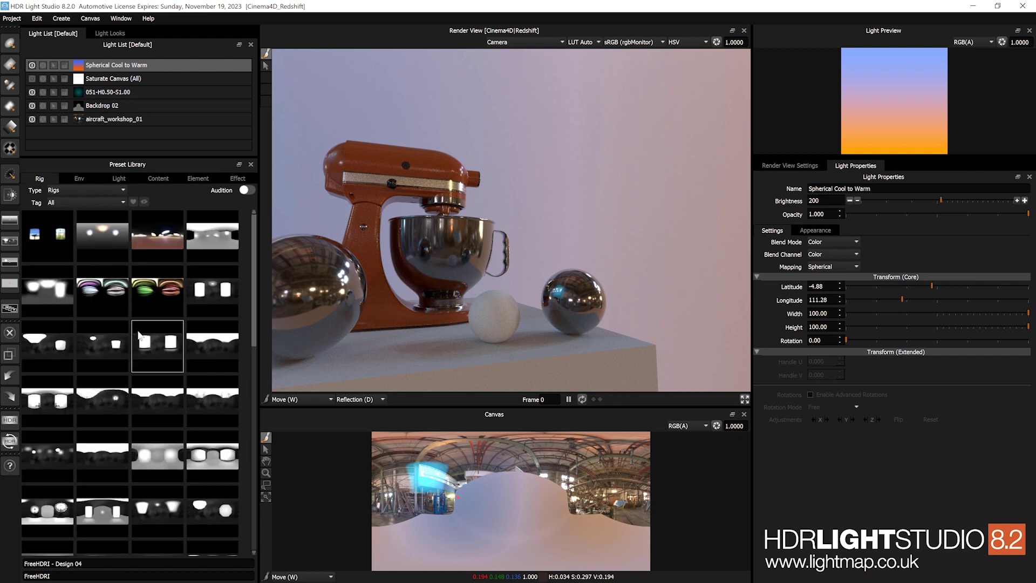
double_click(171, 351)
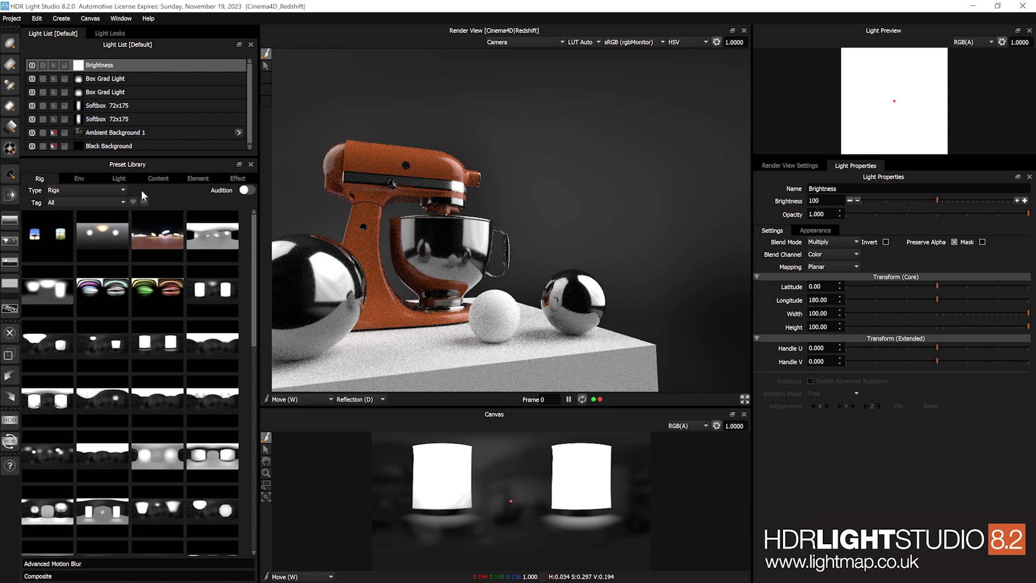
Add the hdre_022_2K environment from the hdrmaps.com presets to the scene.
click(119, 179)
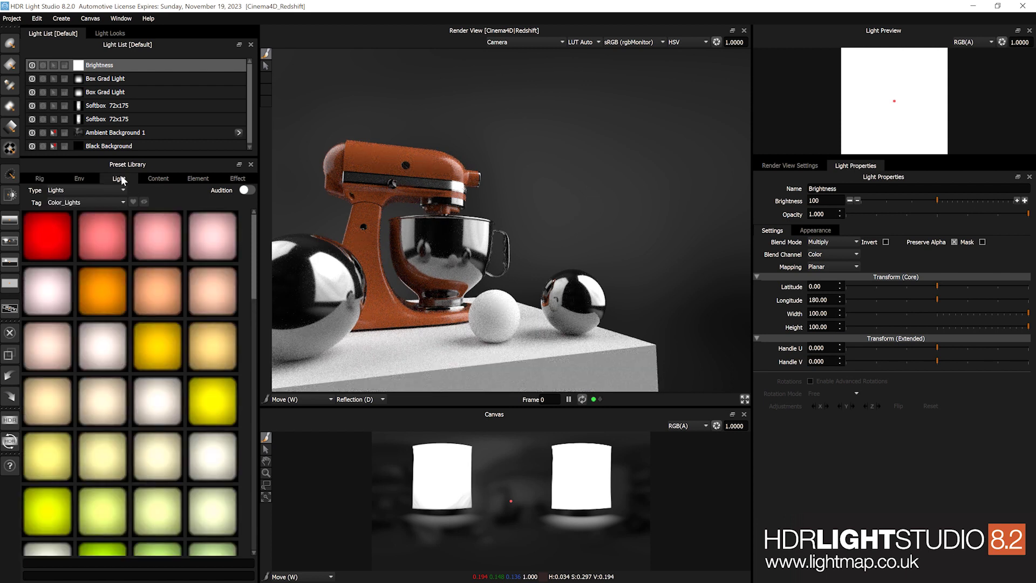
click(150, 178)
click(196, 177)
click(159, 178)
click(120, 179)
click(83, 178)
scroll(109, 385, down, 3)
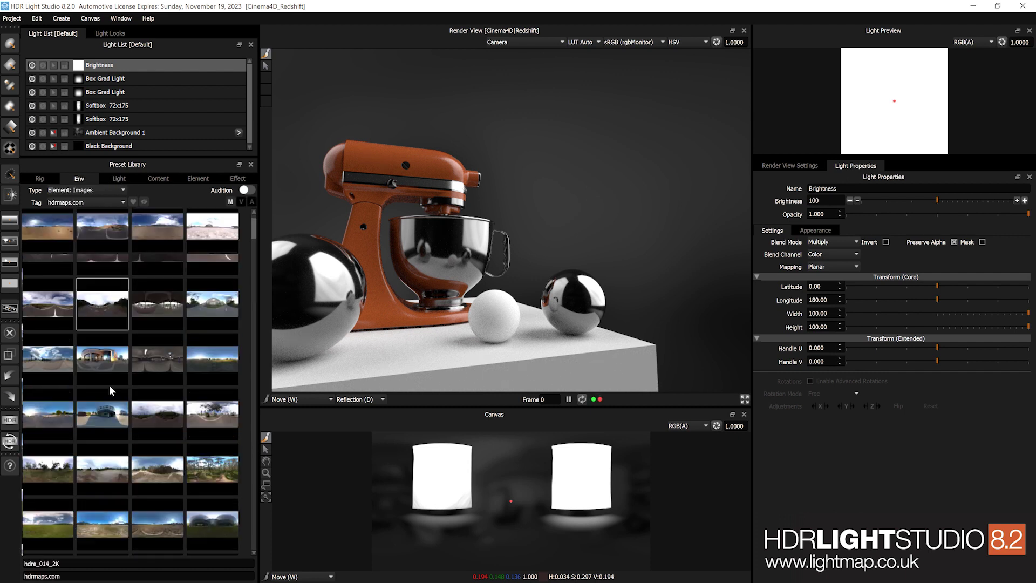
click(99, 352)
Place the blue 062-H0.60-S0.80 light from the Color_Lights presets in the canvas sky at about latitude -67, longitude 77.
click(121, 177)
scroll(168, 367, down, 5)
mouse_move(156, 446)
mouse_down()
mouse_move(119, 449)
mouse_move(432, 448)
mouse_up()
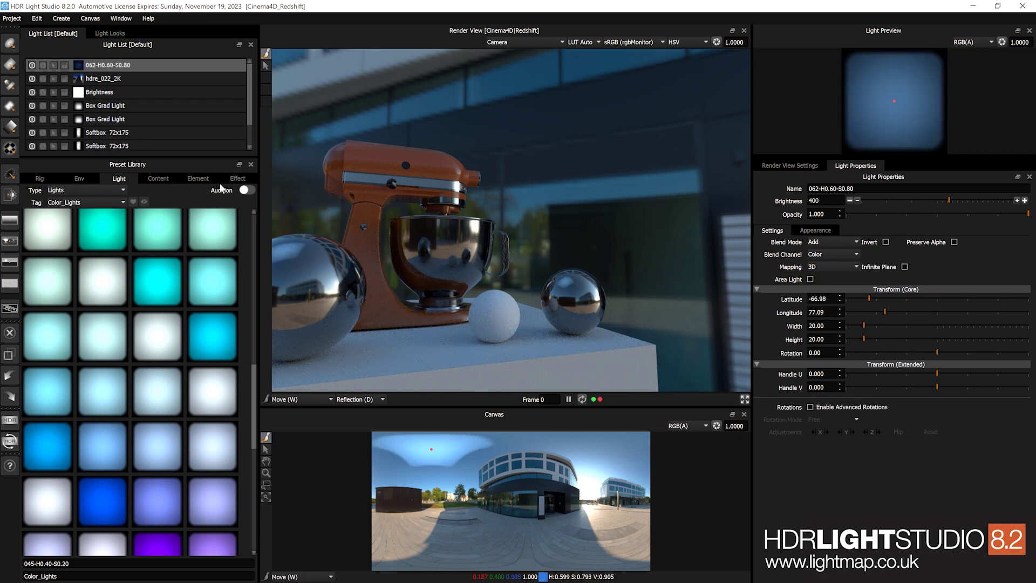
Look through the Effect, Element, Content, Light, Env and Rig preset categories.
click(236, 179)
click(198, 179)
click(159, 179)
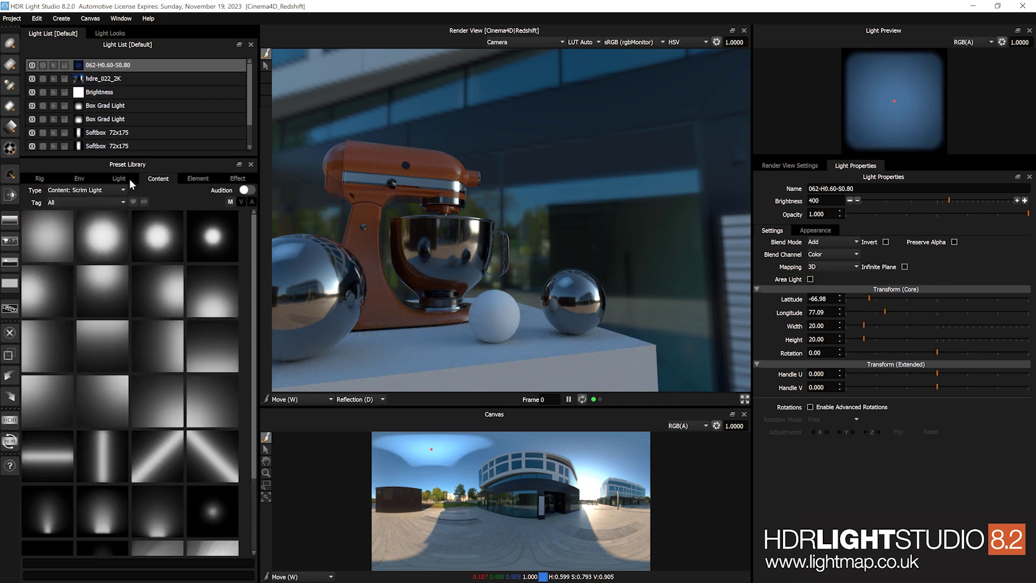
click(119, 179)
click(79, 179)
click(38, 179)
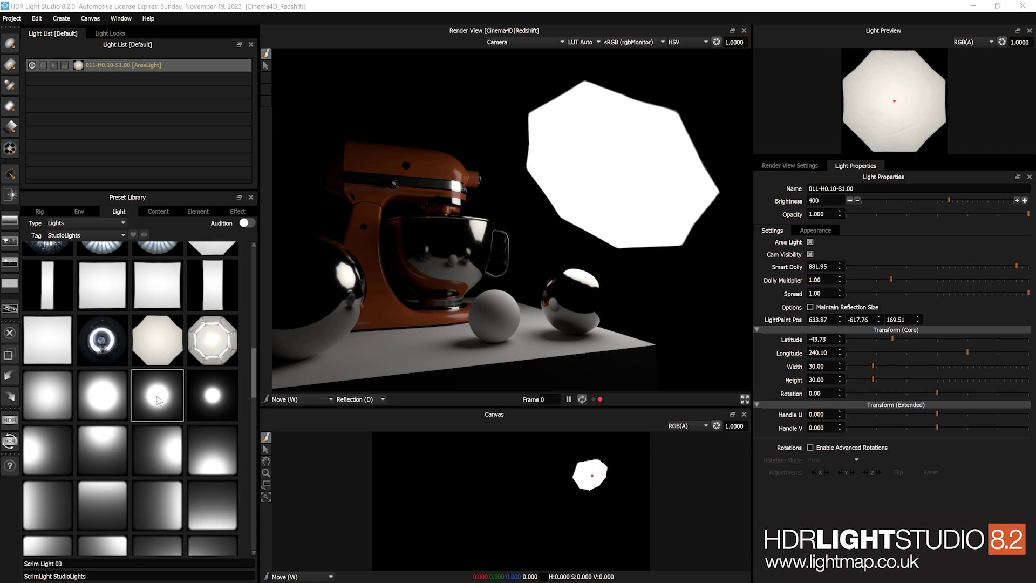
Apply the Scrim Light 27 preset from the StudioLights presets to the current area light.
scroll(157, 400, down, 5)
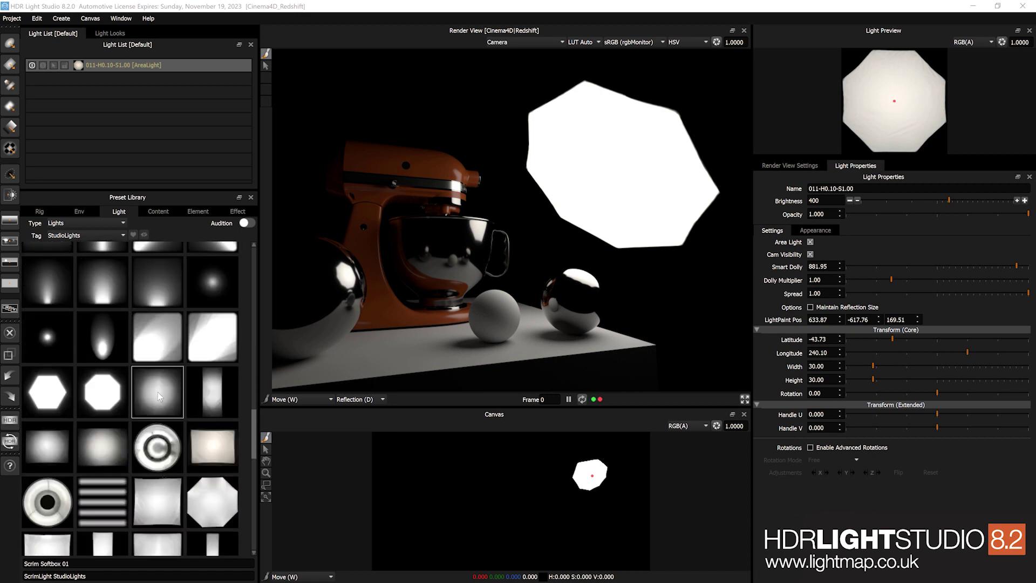
scroll(157, 397, down, 1)
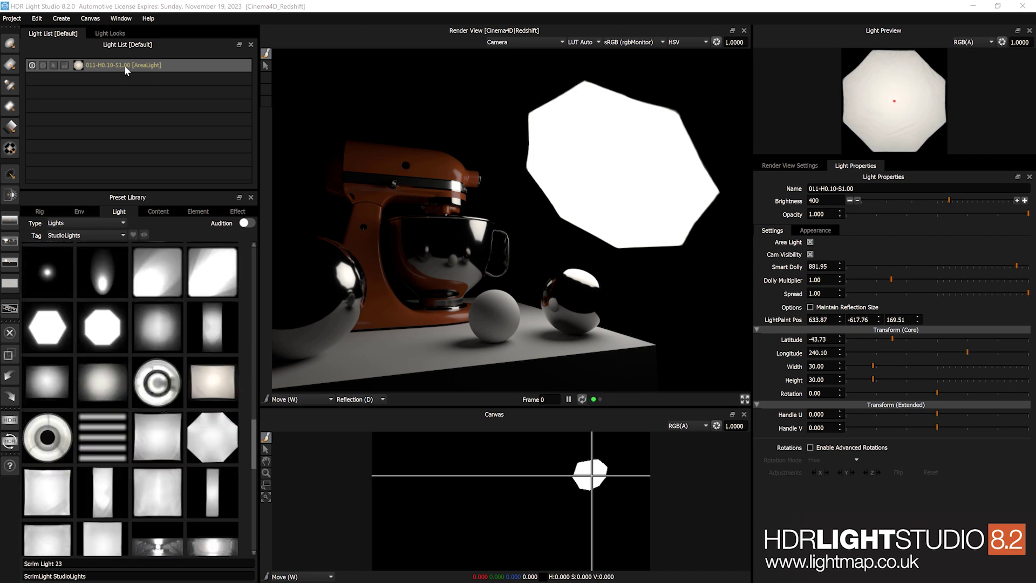
right_click(150, 276)
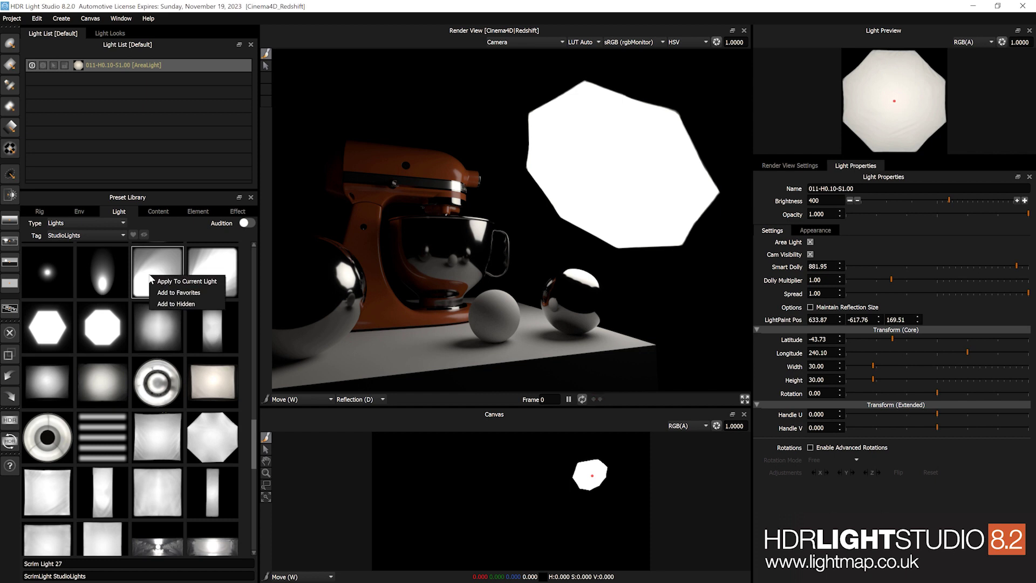
click(192, 281)
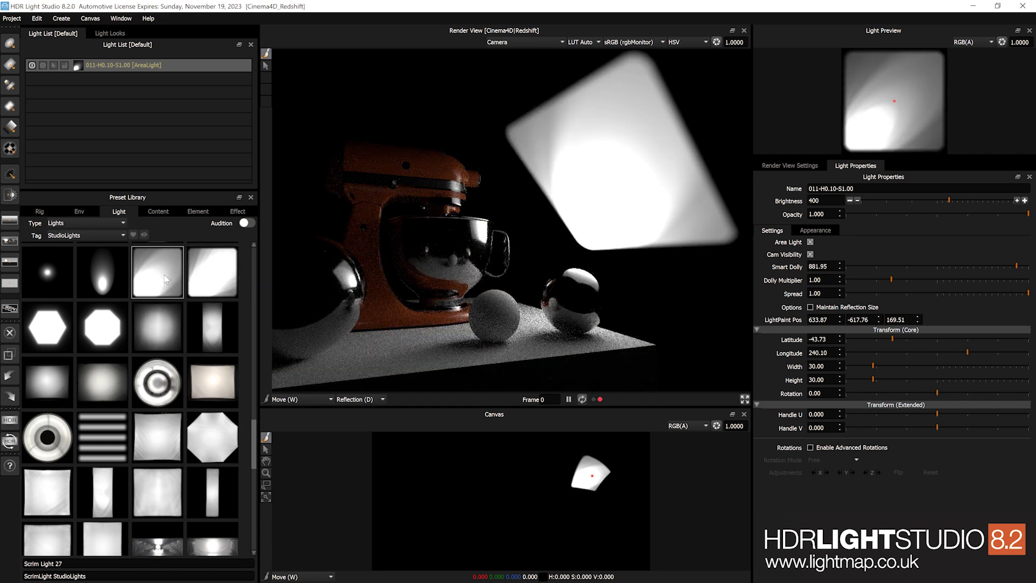
Examine the area light's appearance settings for its main scrim light content and its alpha multiply polygon.
mouse_move(165, 278)
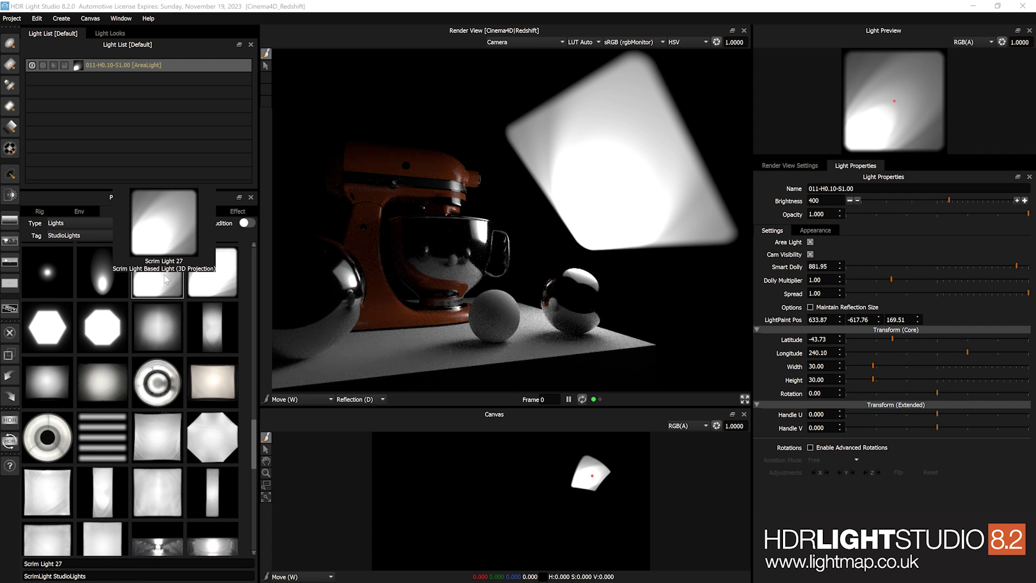
click(812, 229)
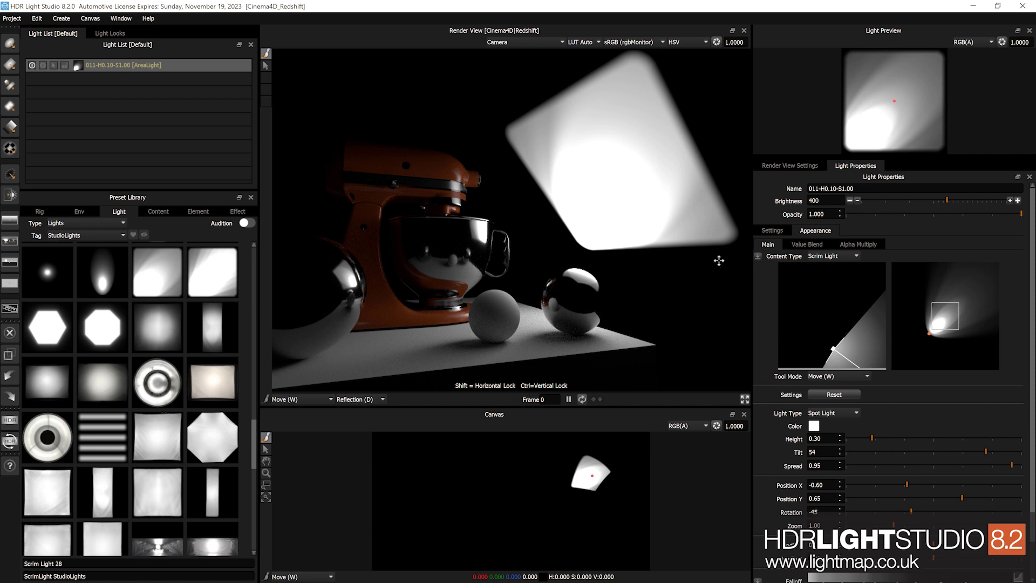
click(870, 244)
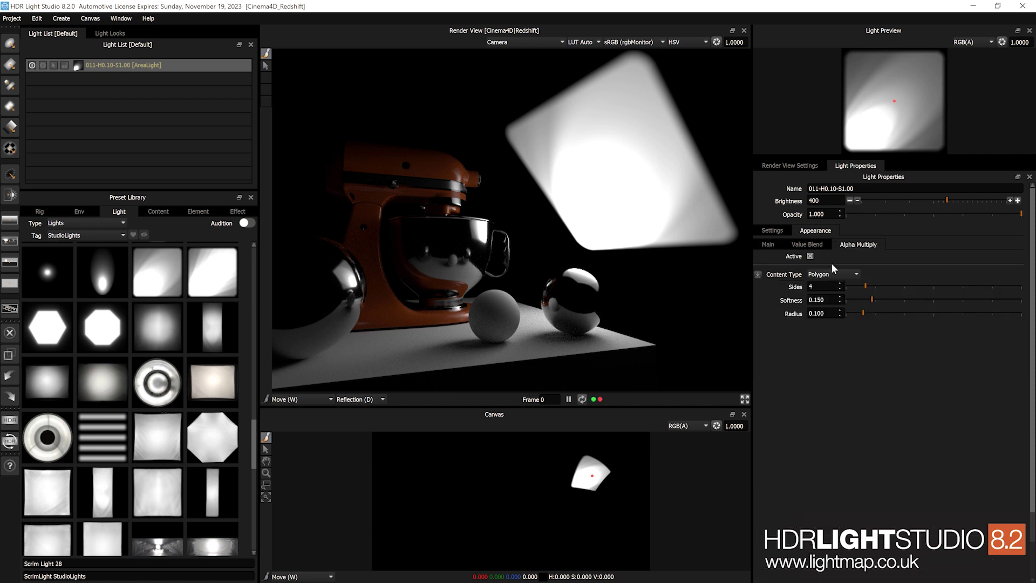
click(783, 244)
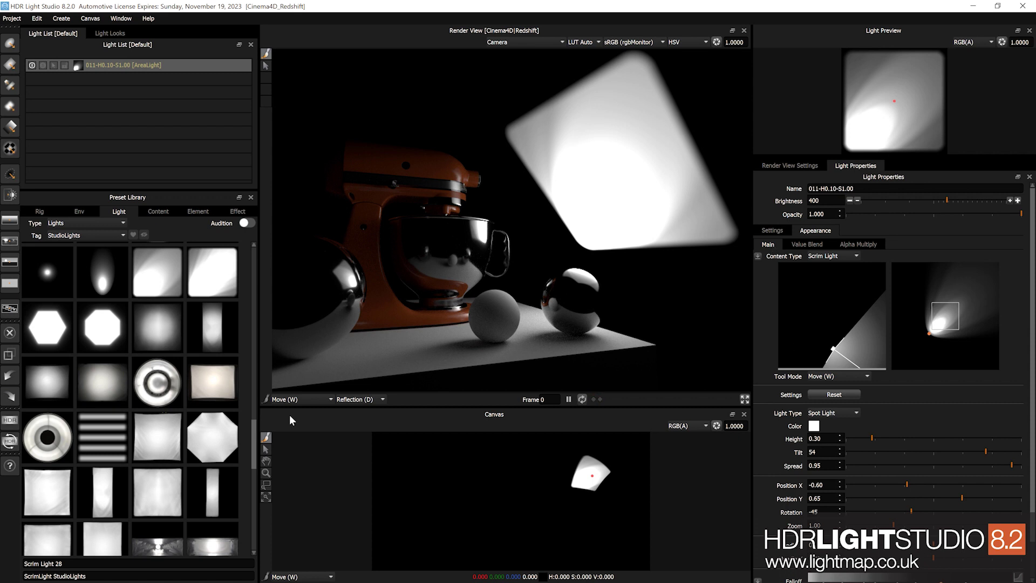
Apply the Softbox 80x80 preset to the current area light.
scroll(85, 406, down, 2)
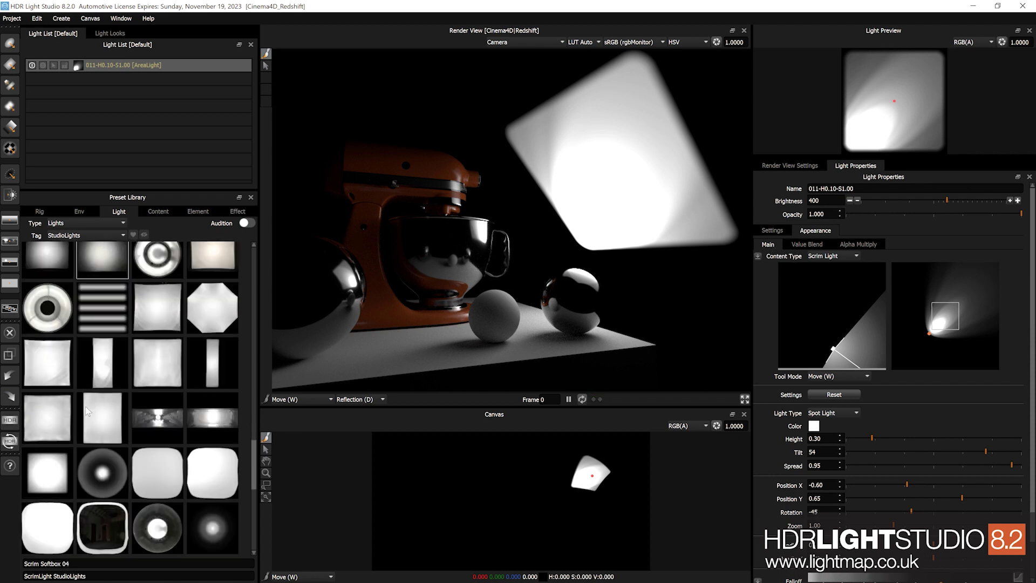
right_click(150, 368)
click(170, 374)
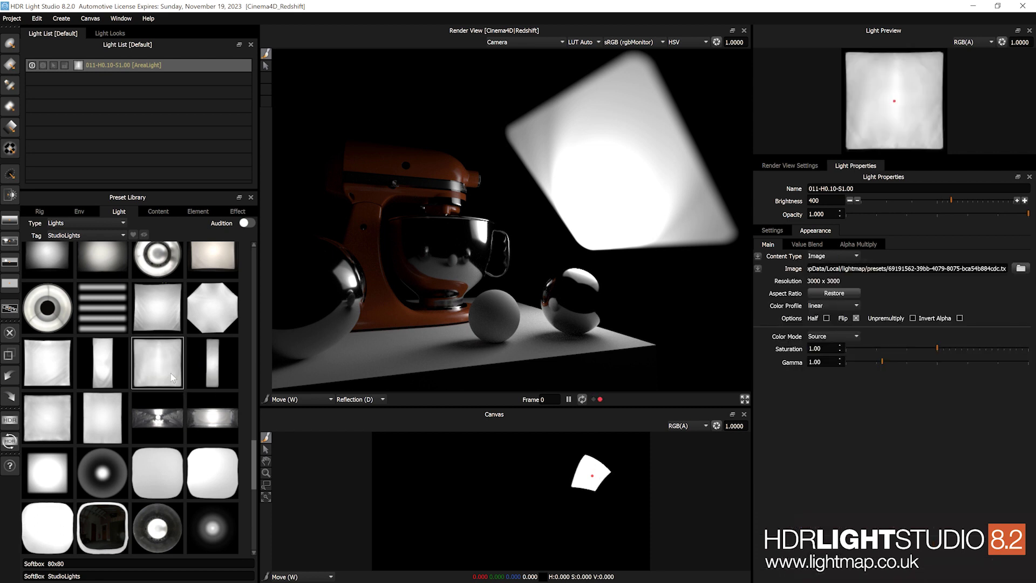
Replace the area light's content with the Tracing Paper 10 preset by dropping it onto the light in the Light List.
scroll(170, 373, down, 5)
scroll(170, 371, down, 1)
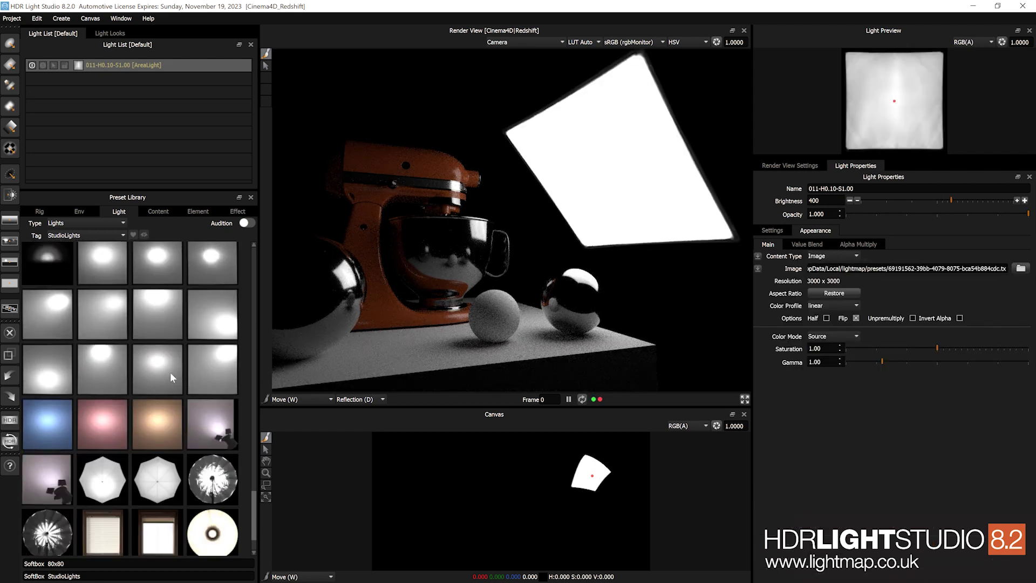
drag(162, 373, 171, 106)
drag(148, 64, 145, 63)
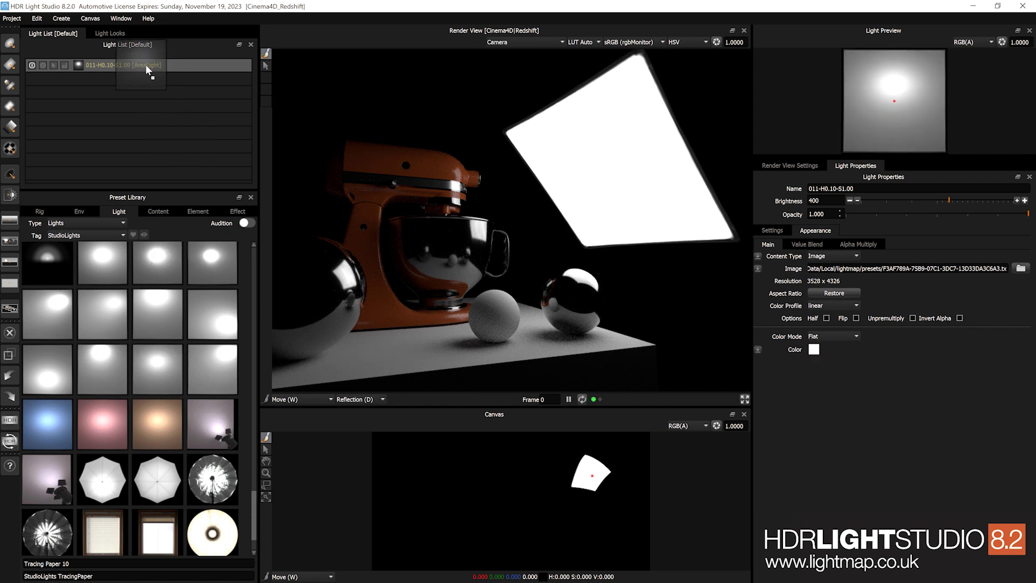
Drop another StudioLights preset onto the existing area light in the Light List to replace its content.
scroll(118, 352, down, 1)
scroll(119, 352, down, 1)
drag(118, 352, 134, 61)
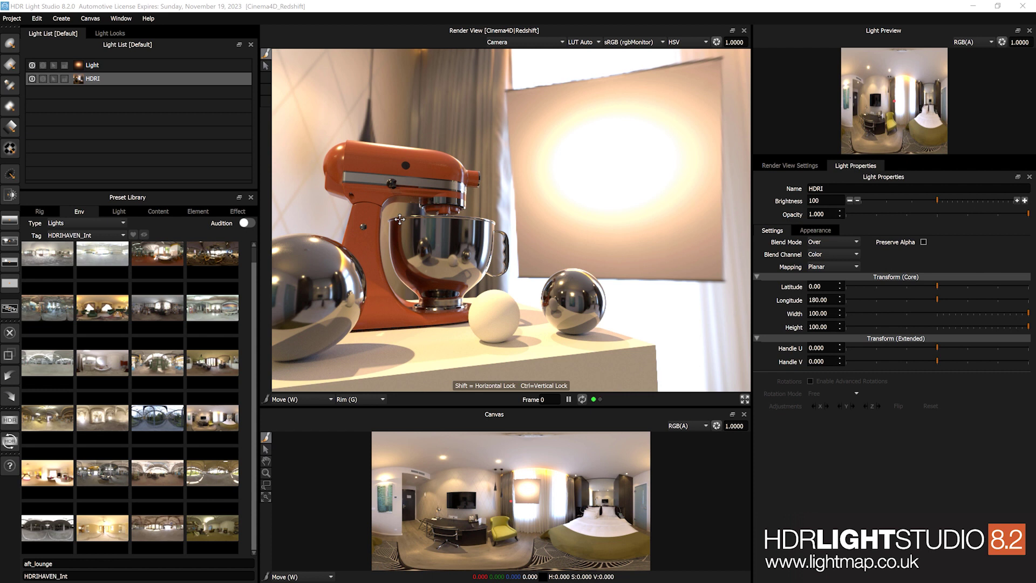
Apply the anniversary_lounge environment preset to the HDRI light.
click(87, 80)
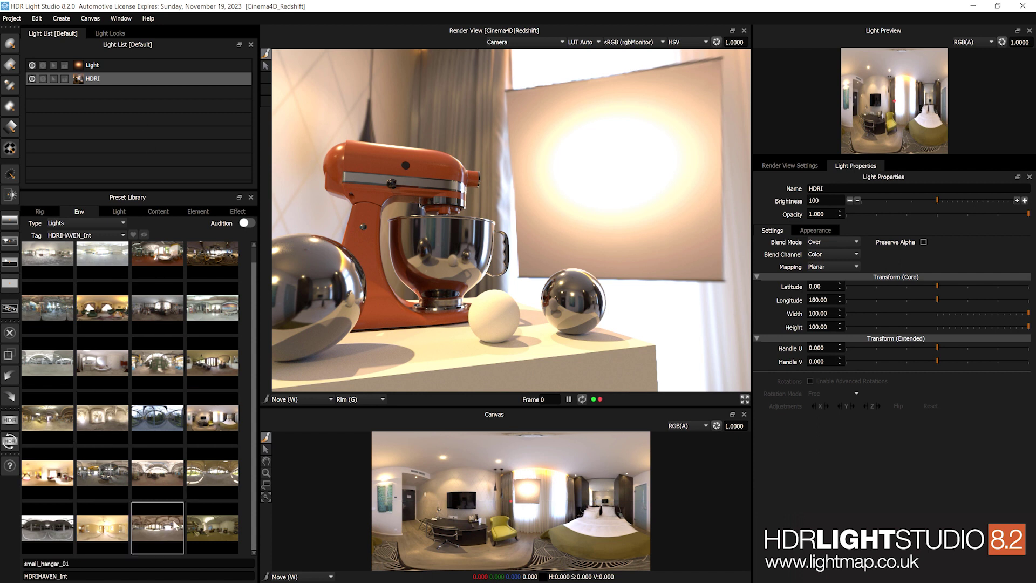
right_click(95, 302)
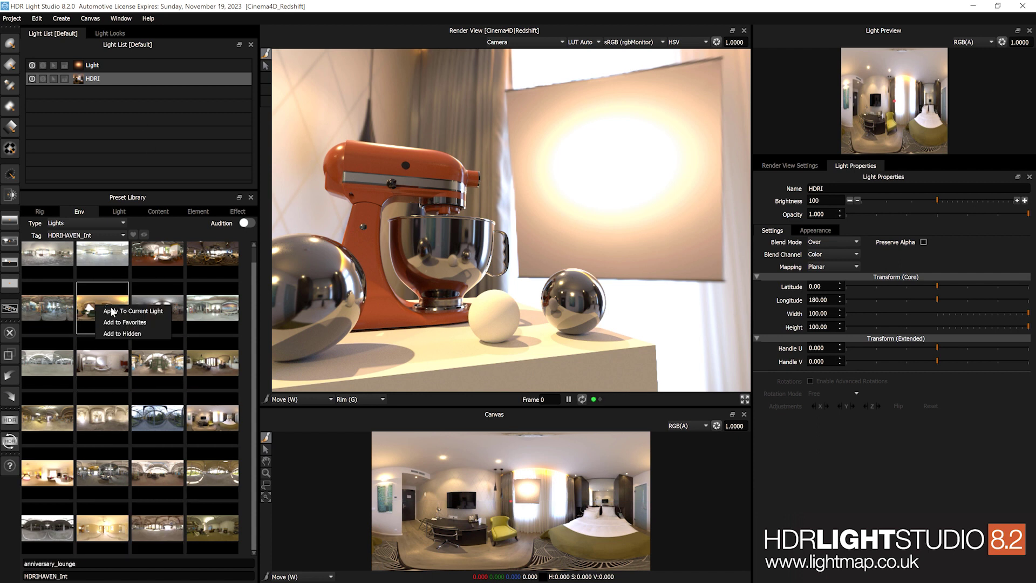
click(114, 308)
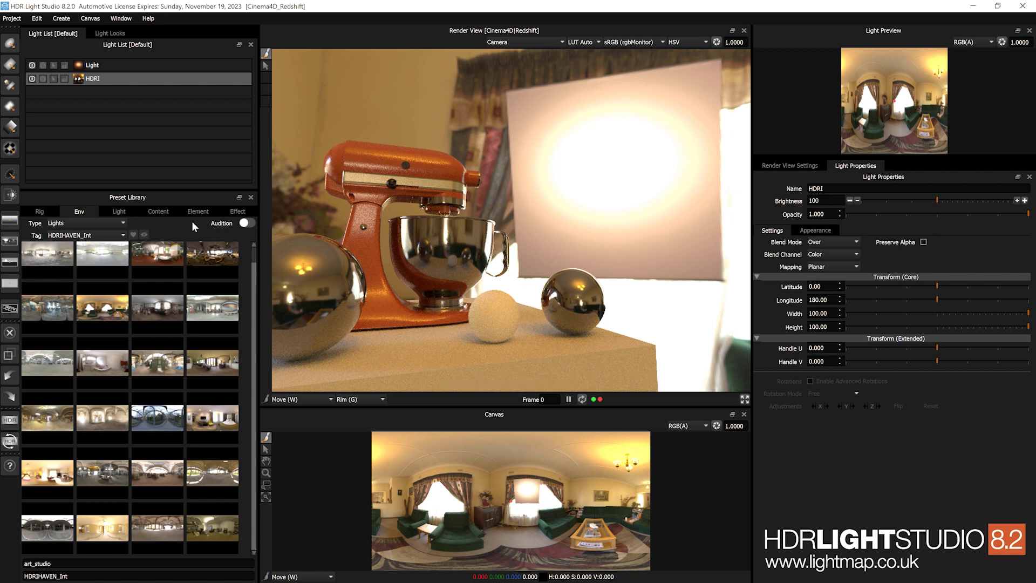
Turn on Audition and preview HDRIHAVEN_Int environments on the HDRI light, including artist_workshop, boiler_room, small_hangar_01, georgentor and carpentry_shop_01.
click(247, 224)
mouse_move(212, 310)
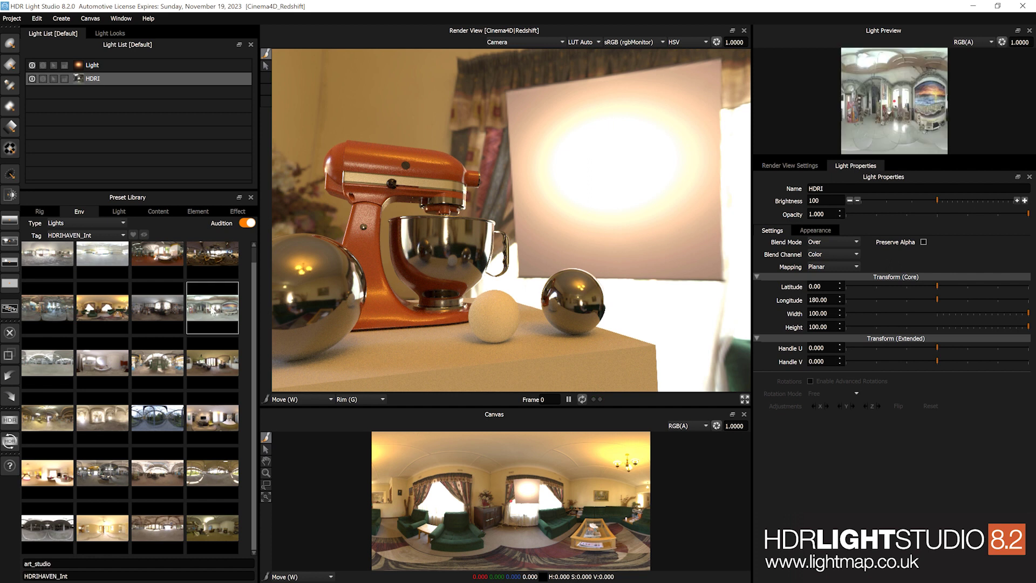
mouse_move(162, 306)
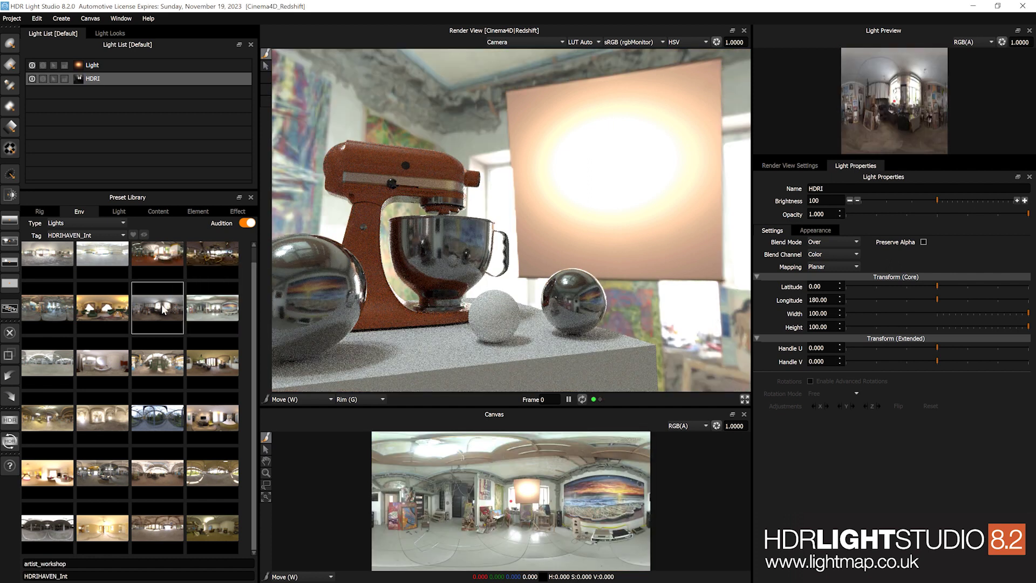
mouse_move(168, 369)
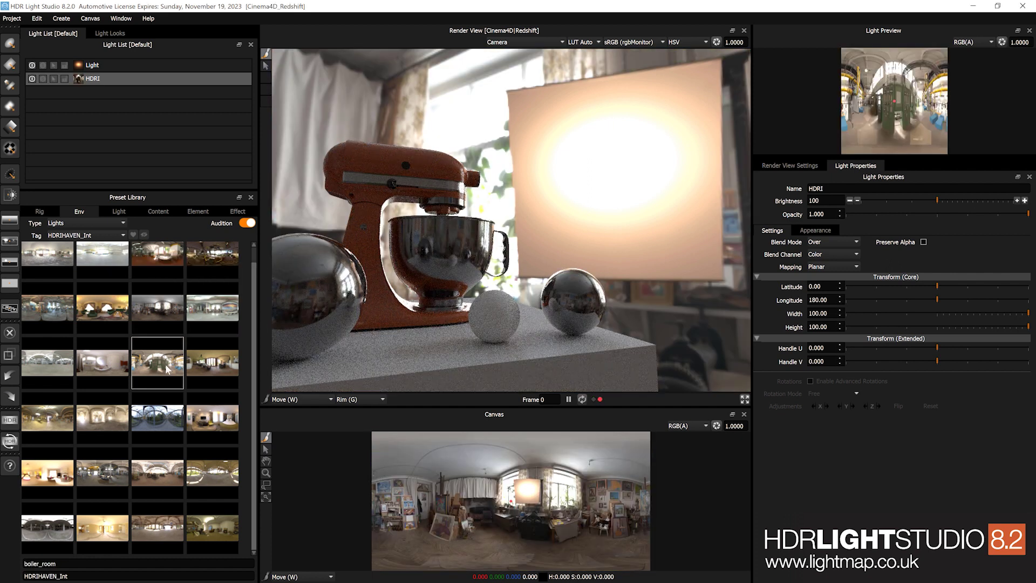
mouse_move(168, 418)
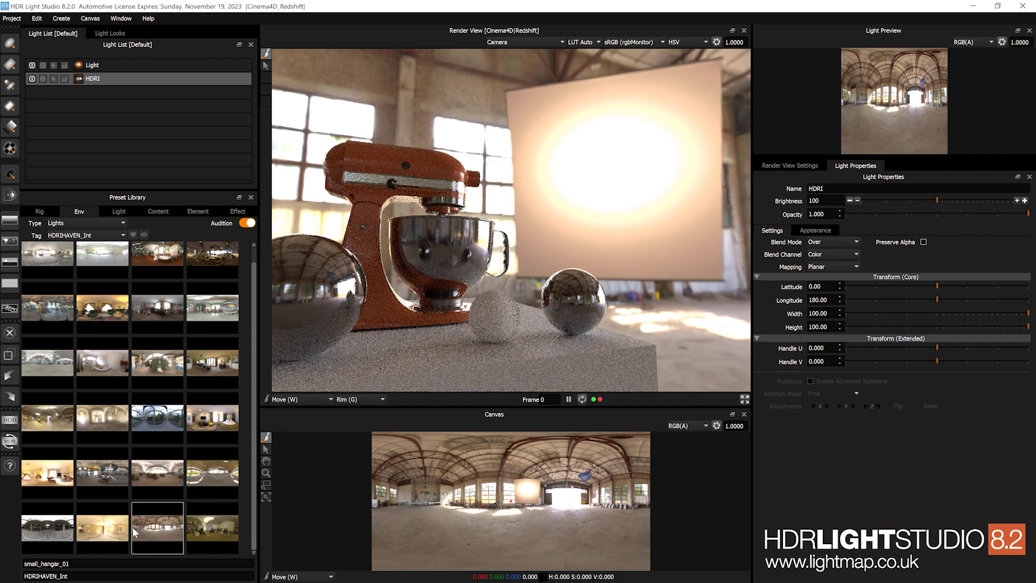
mouse_move(98, 529)
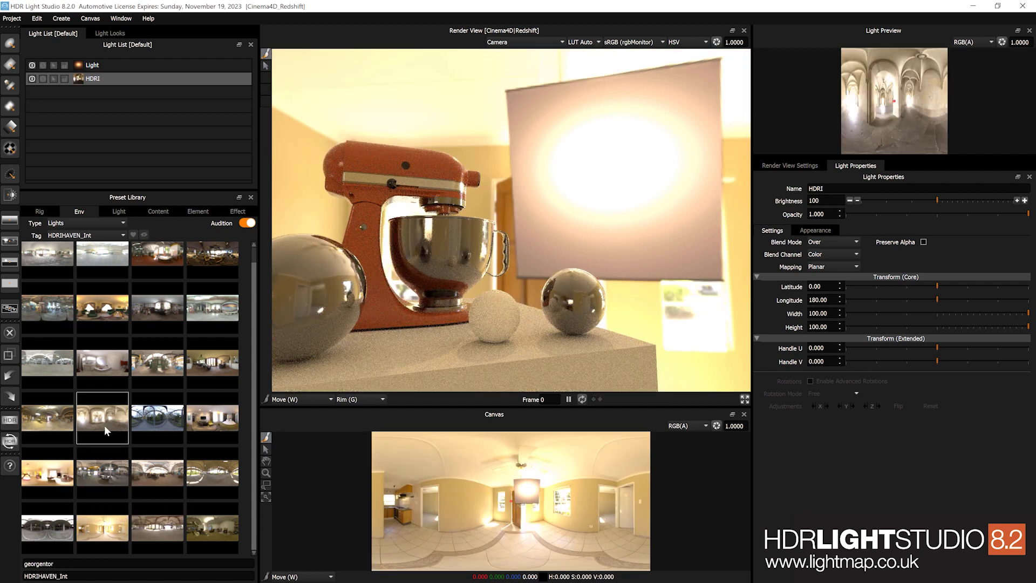
mouse_move(105, 425)
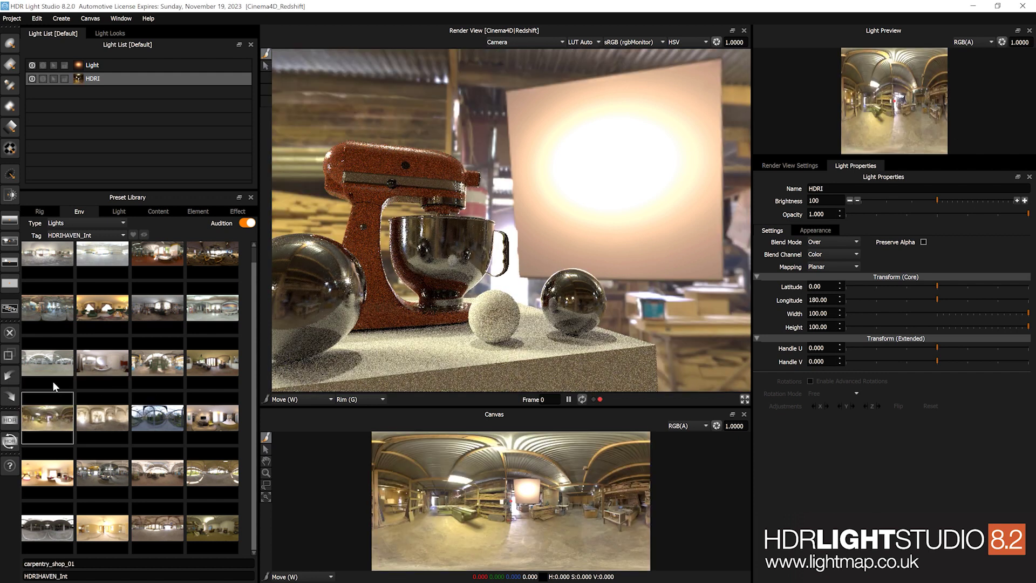
mouse_move(53, 364)
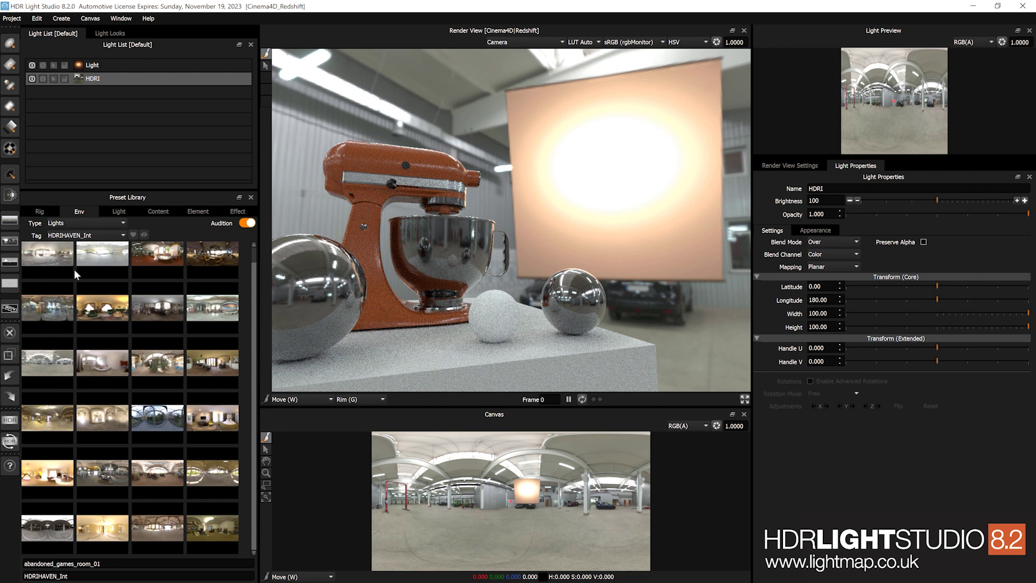
Audition more HDRIHAVEN_Int environments on the HDRI light, including old_depot, storeroom, aerodynamics_workshop and bush_restaurant.
mouse_move(119, 439)
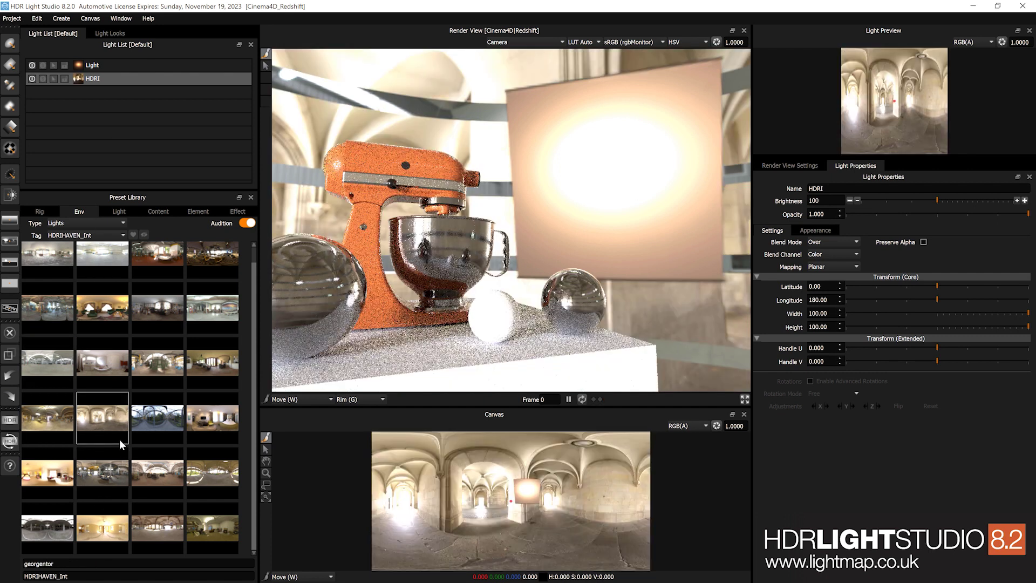
mouse_move(61, 410)
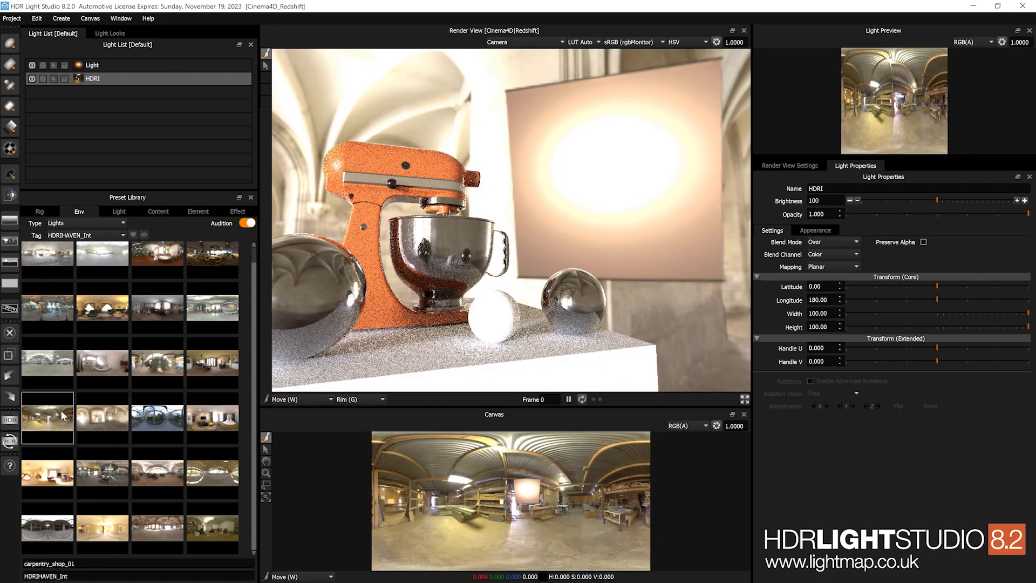
mouse_move(218, 469)
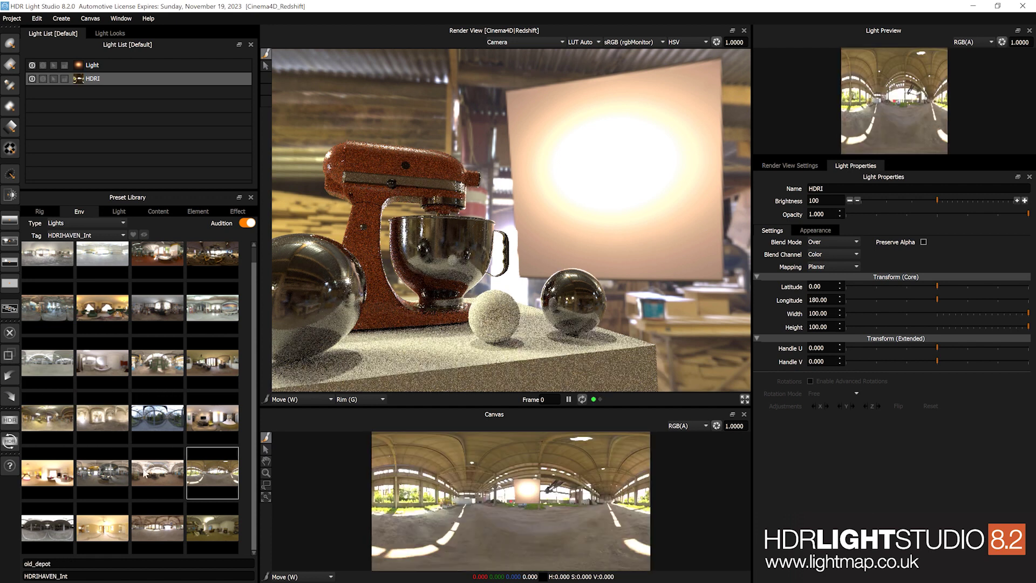
mouse_move(217, 505)
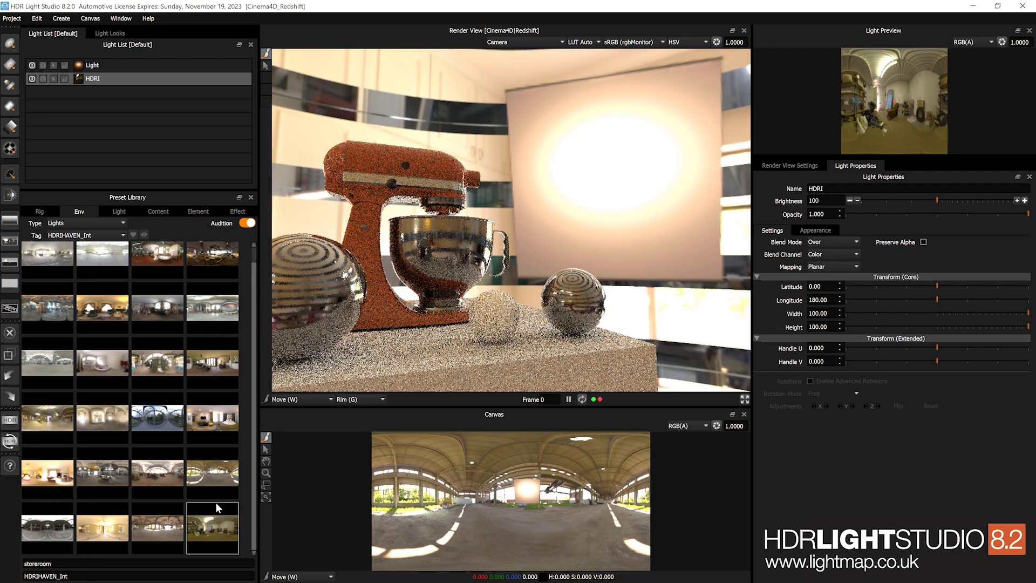
mouse_move(148, 274)
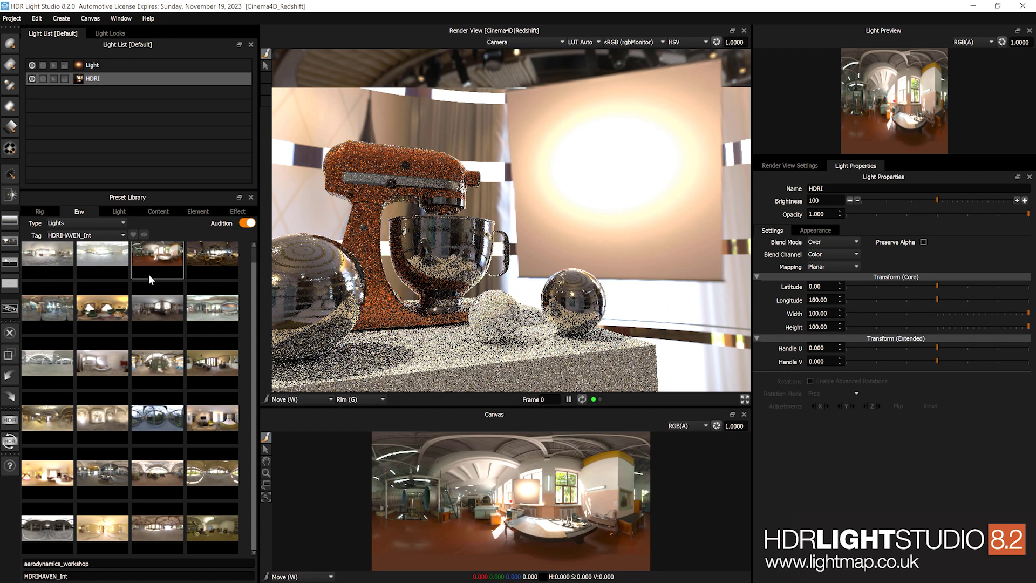
mouse_move(157, 316)
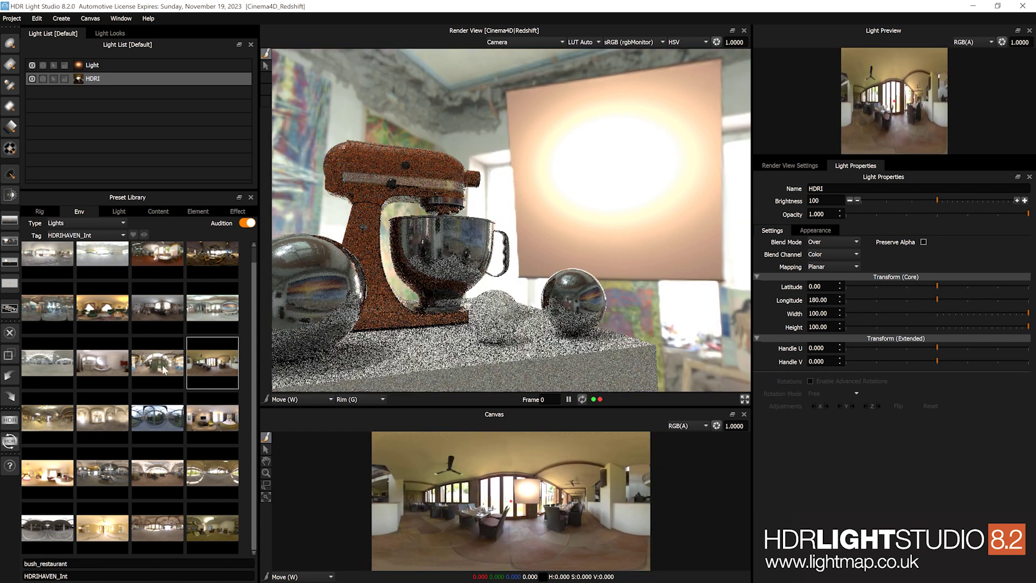
mouse_move(212, 424)
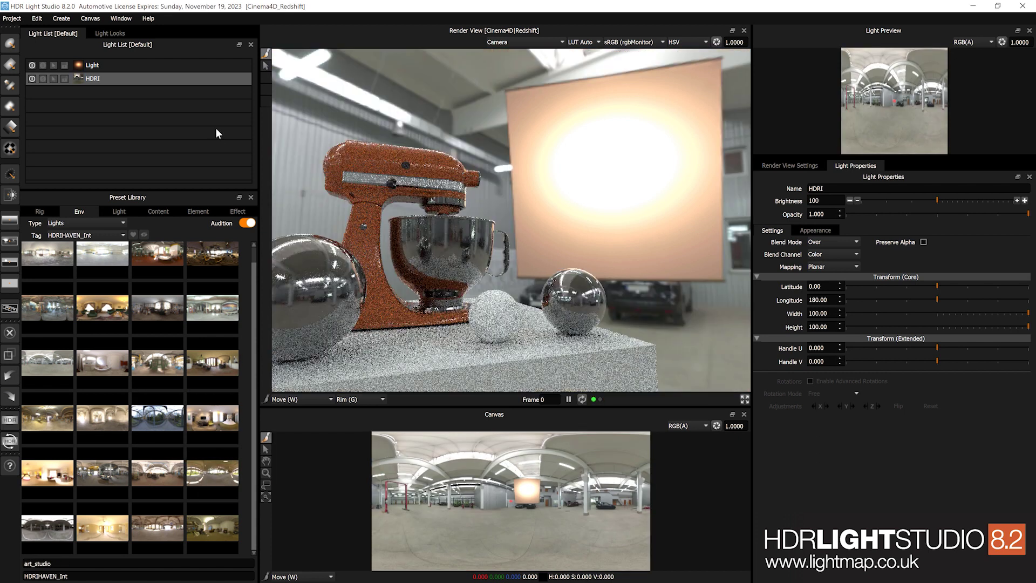
Turn off Audition for the environment presets with the HDRI light selected.
click(113, 80)
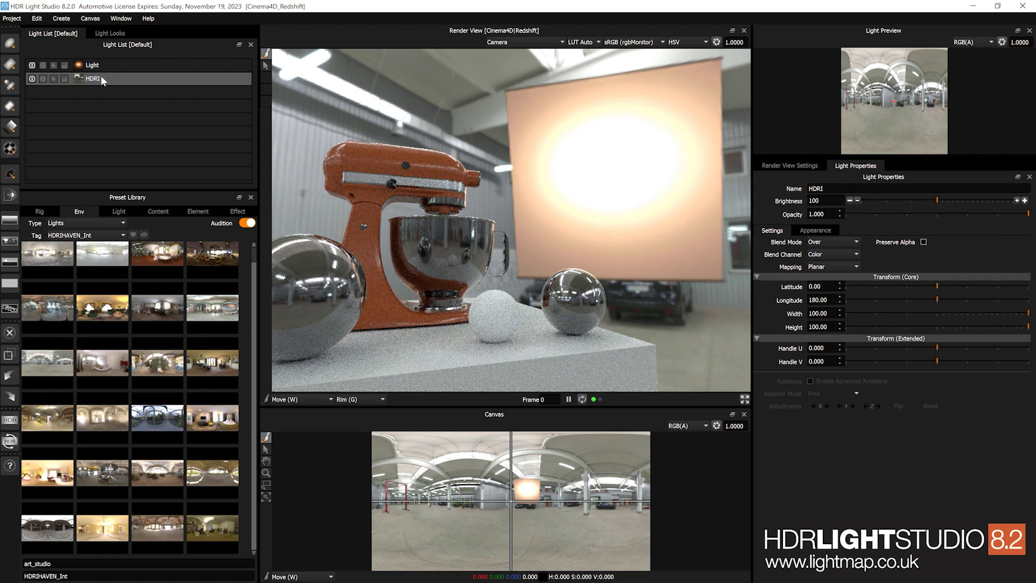
click(244, 224)
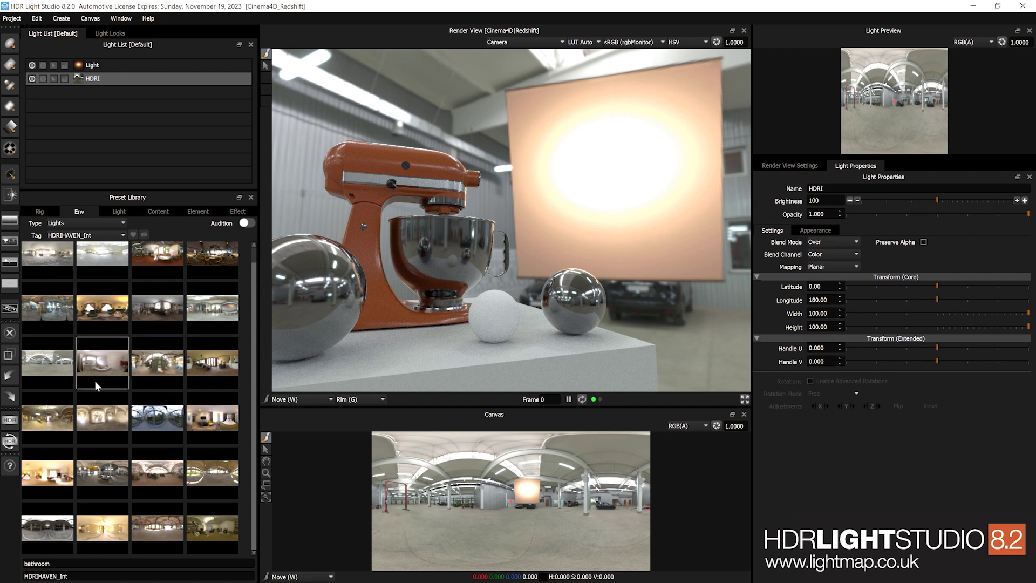
mouse_move(95, 380)
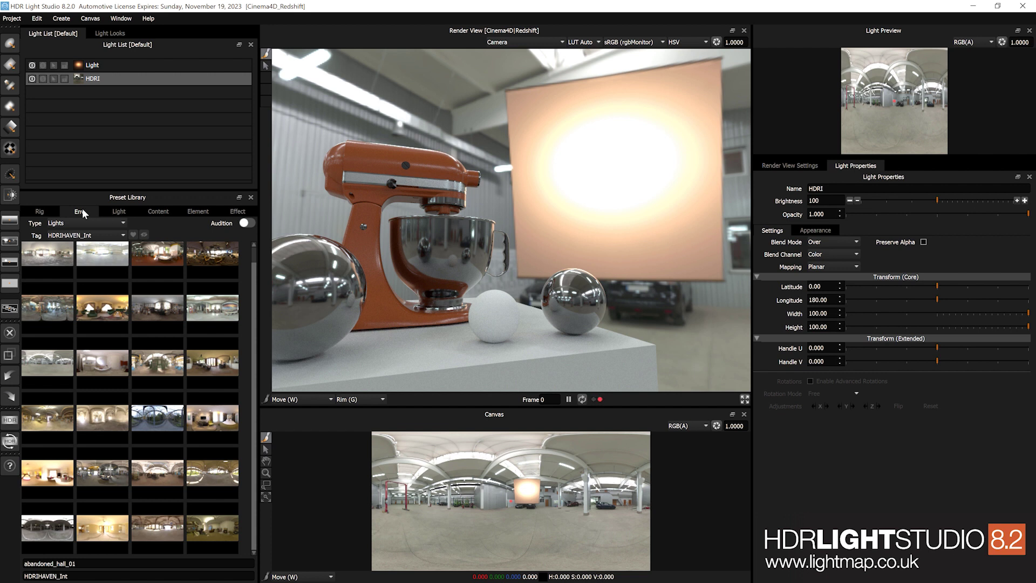
Switch Audition on and off for the Rig presets and view the options available for the Car Studio 01 rig.
click(41, 212)
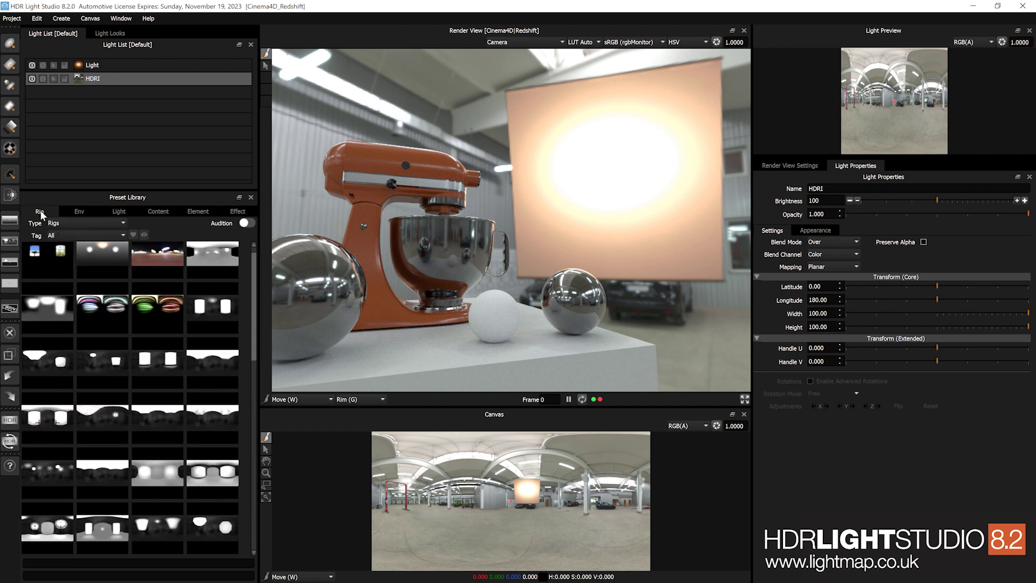
click(246, 223)
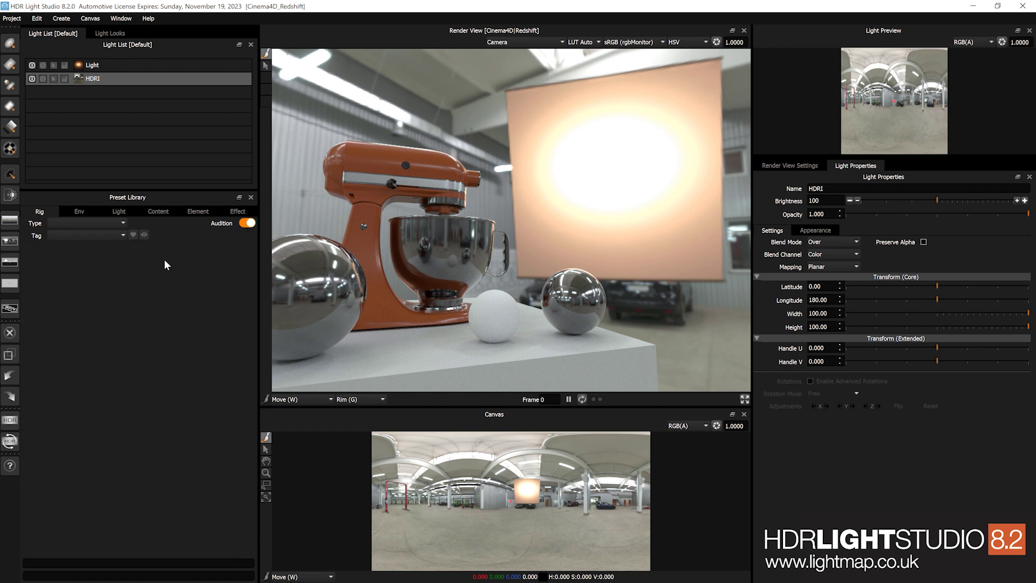
click(244, 222)
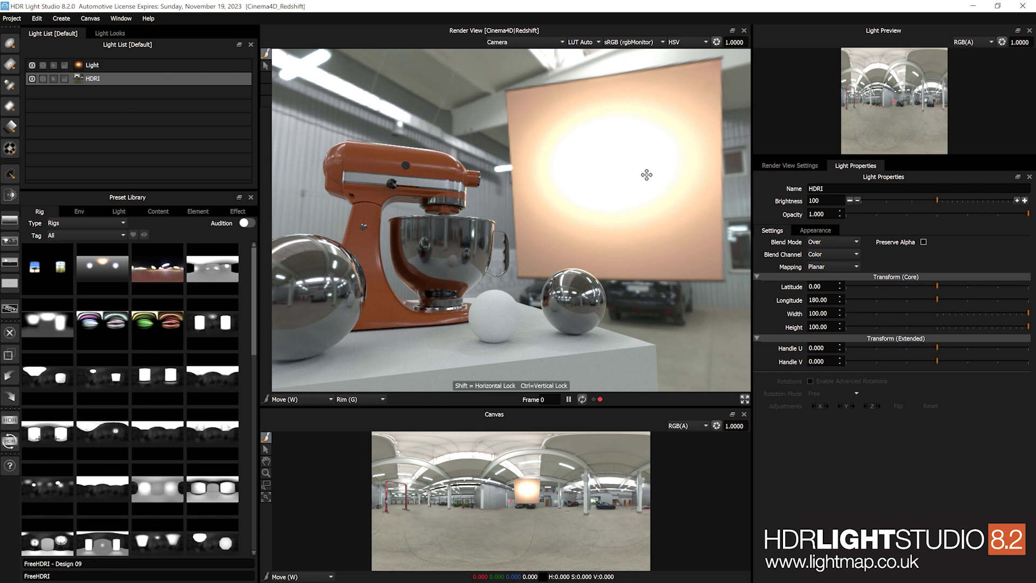
right_click(210, 277)
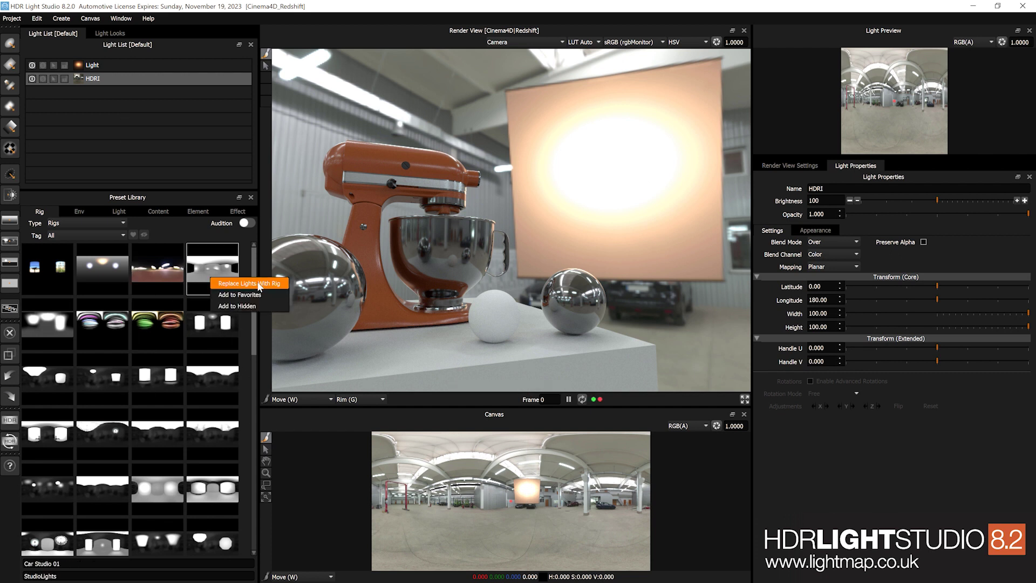
click(195, 132)
Turn Audition back on, show the StudioLights presets in the Light category and select the area light in the Light List.
click(81, 212)
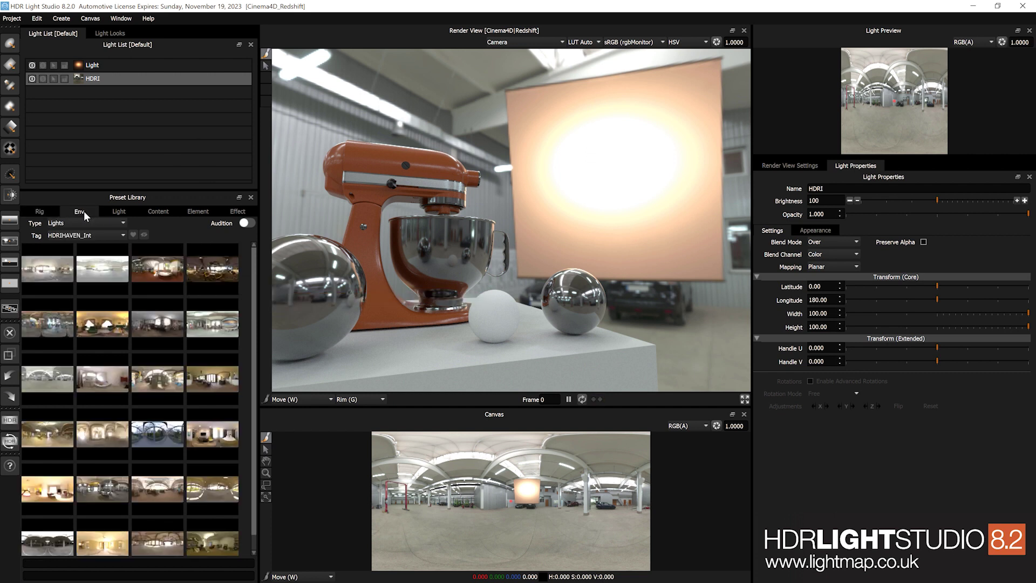
click(246, 225)
click(114, 211)
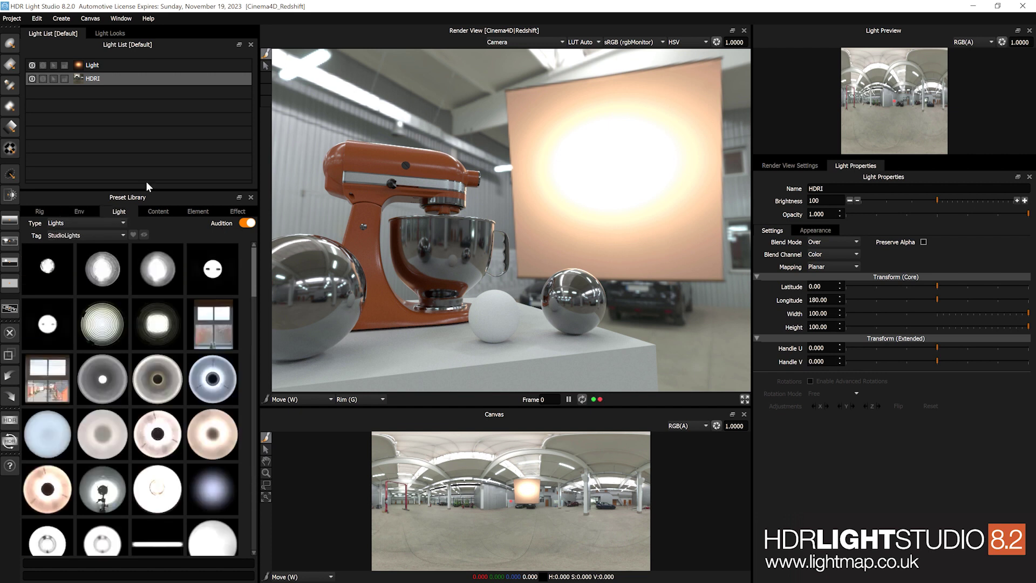
click(132, 65)
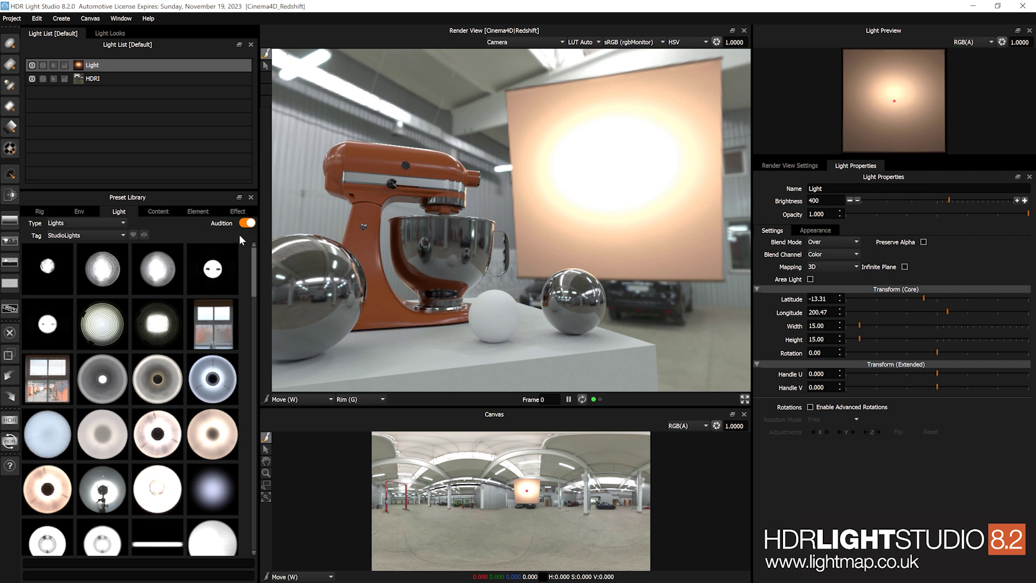
Audition StudioLights presets such as Bathroom, Bron Beauty Dish and Rotalux Deep Octa Inner Diffuse, and apply a square softbox to the selected light.
click(214, 323)
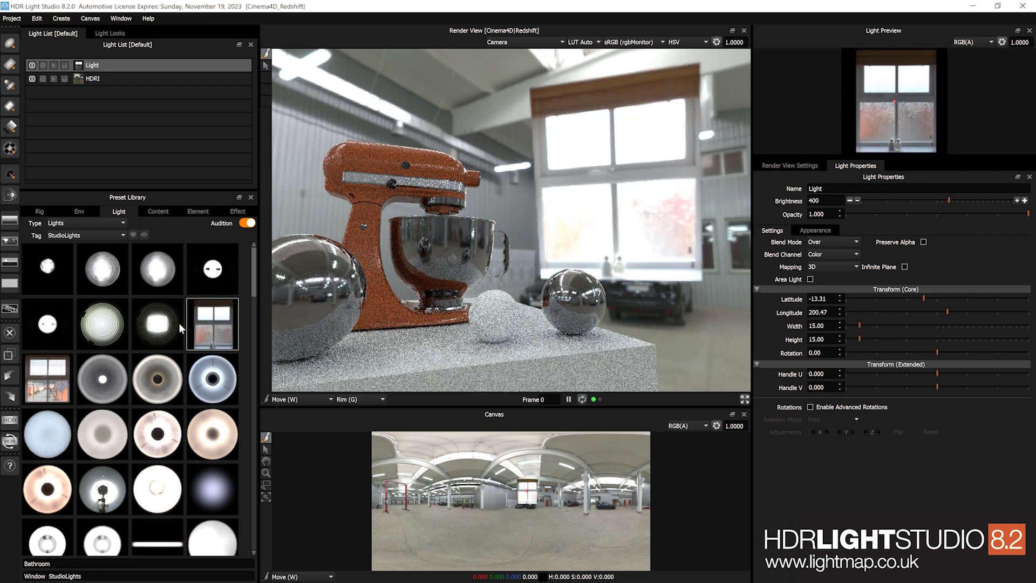
click(164, 331)
click(159, 385)
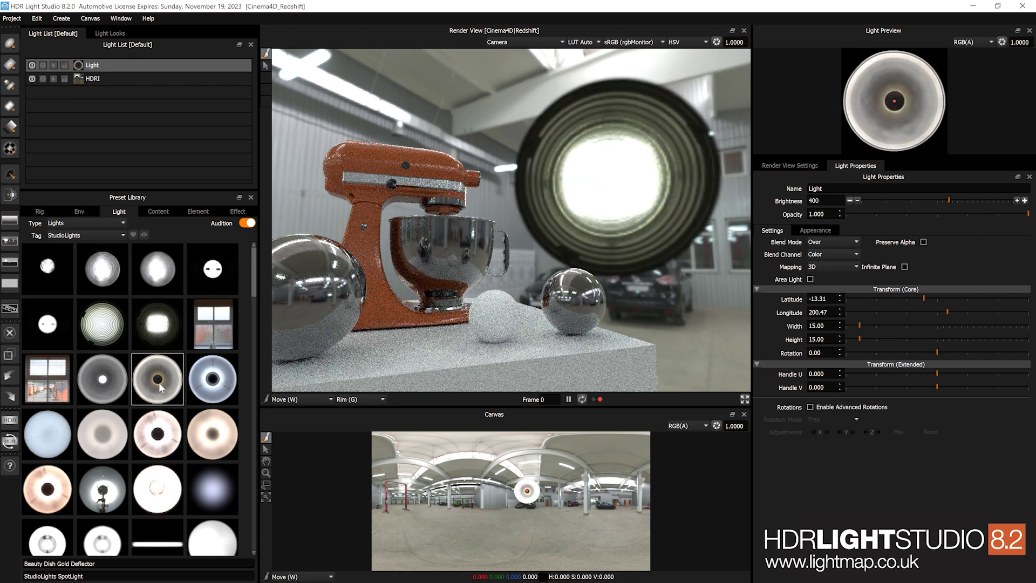
click(157, 433)
scroll(157, 432, down, 5)
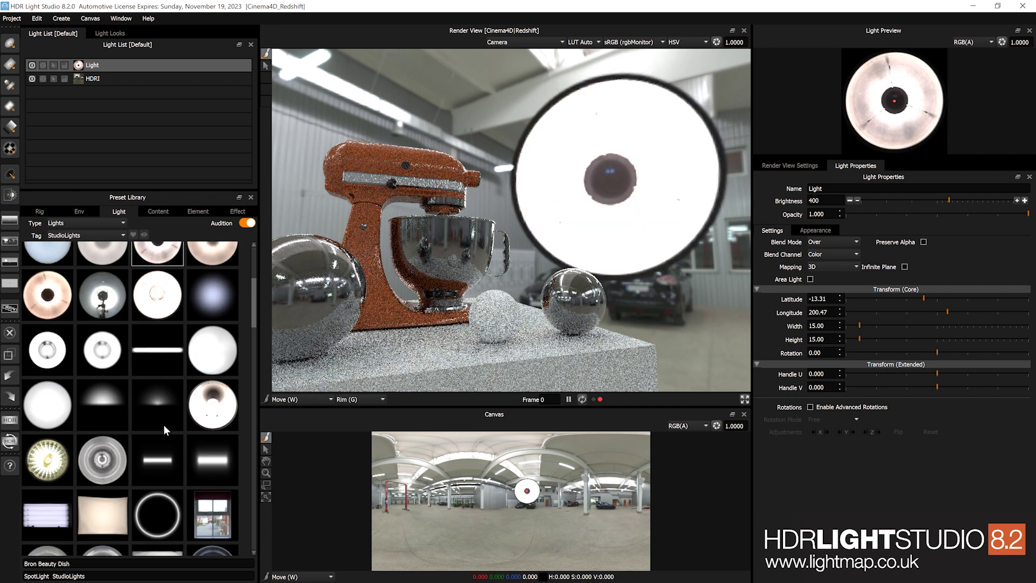
scroll(157, 421, down, 3)
click(157, 401)
click(211, 403)
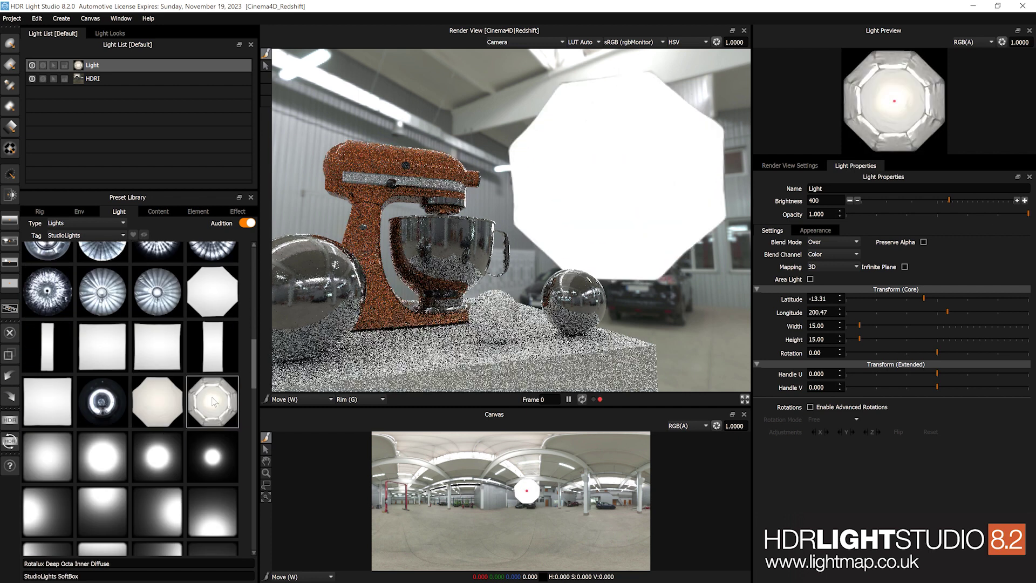
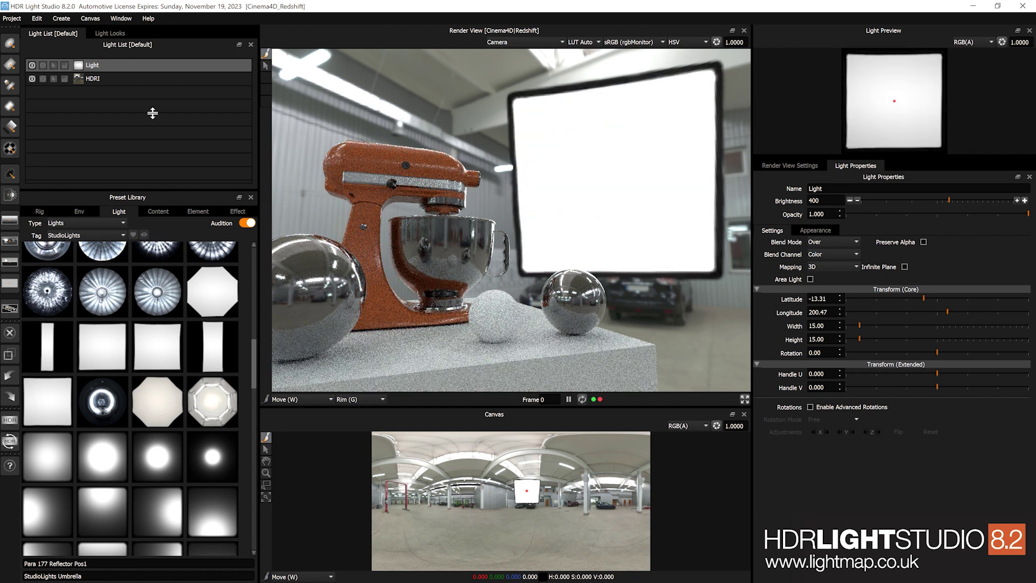
Show the Scrim Light content presets and examine the light's Main, Value Blend and Alpha Multiply appearance settings.
click(158, 211)
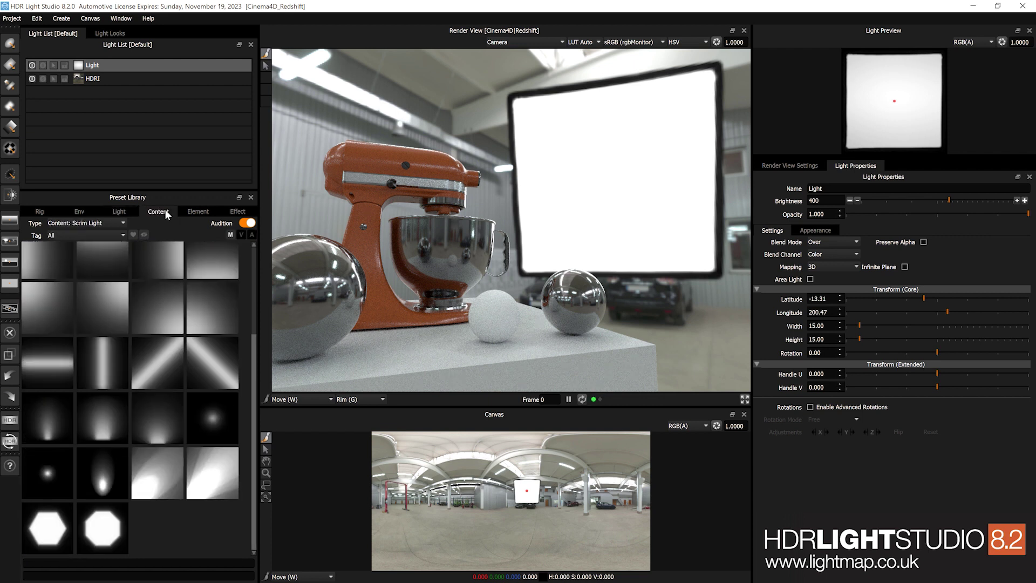
click(822, 229)
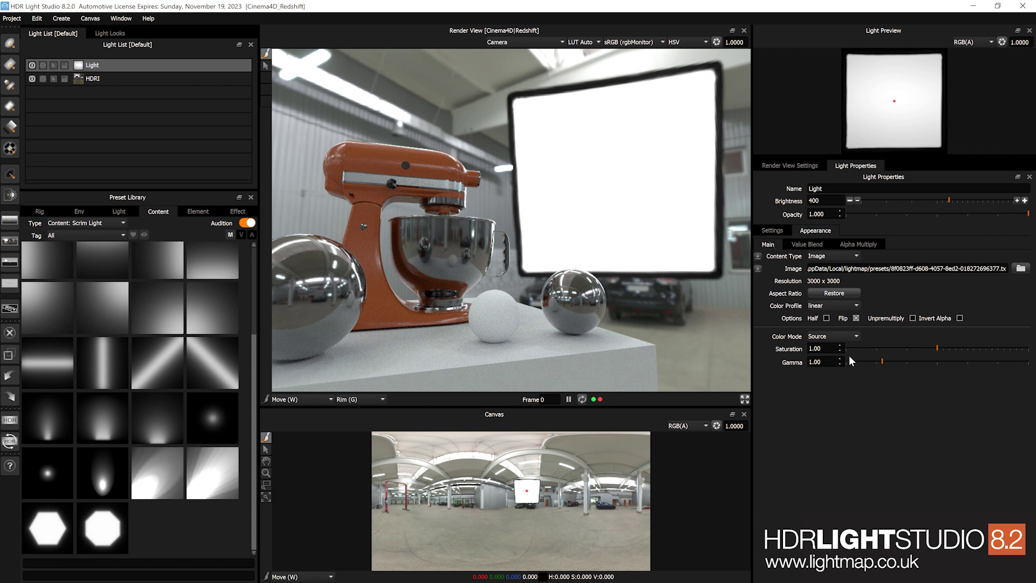
click(808, 245)
click(853, 244)
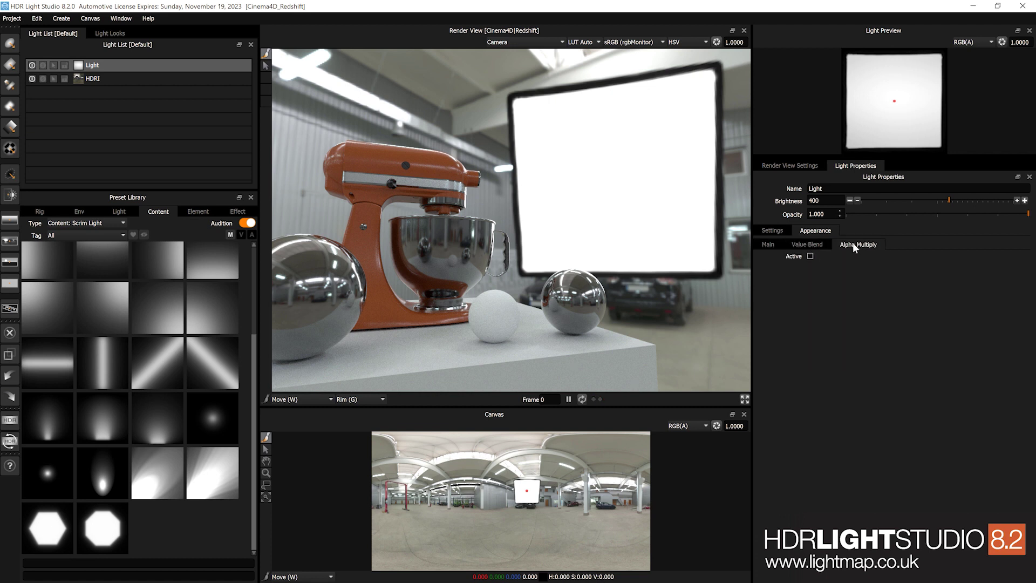
click(807, 244)
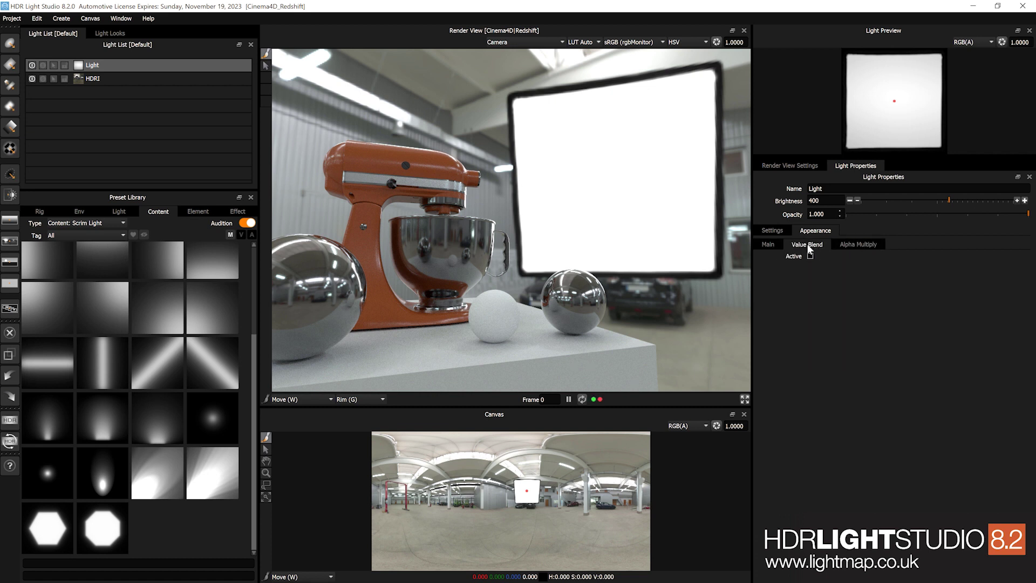
click(769, 243)
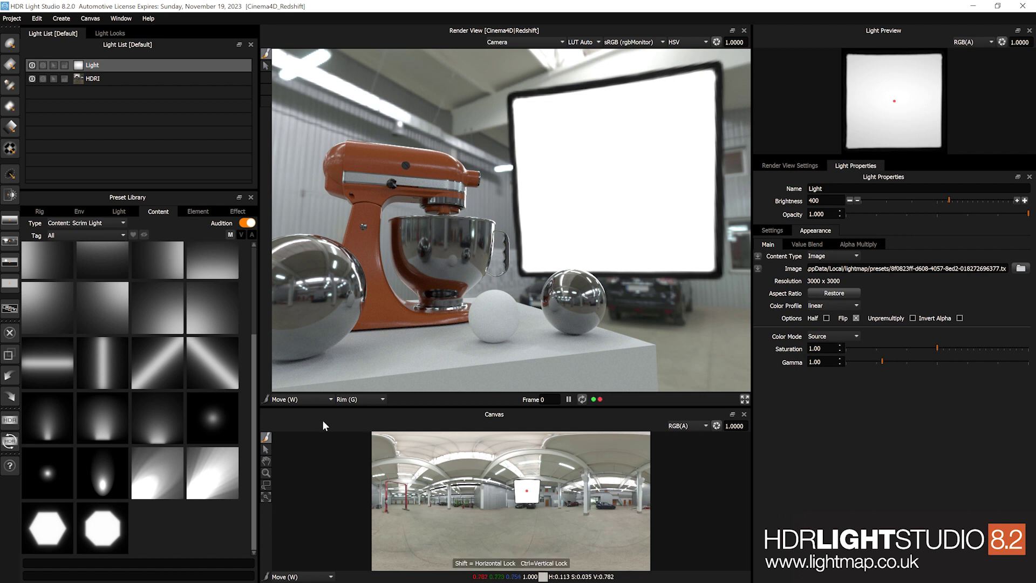
Audition Scrim Light presets as the light's main content, including Scrim Light 15, 22, 24 and 28.
click(132, 297)
click(138, 268)
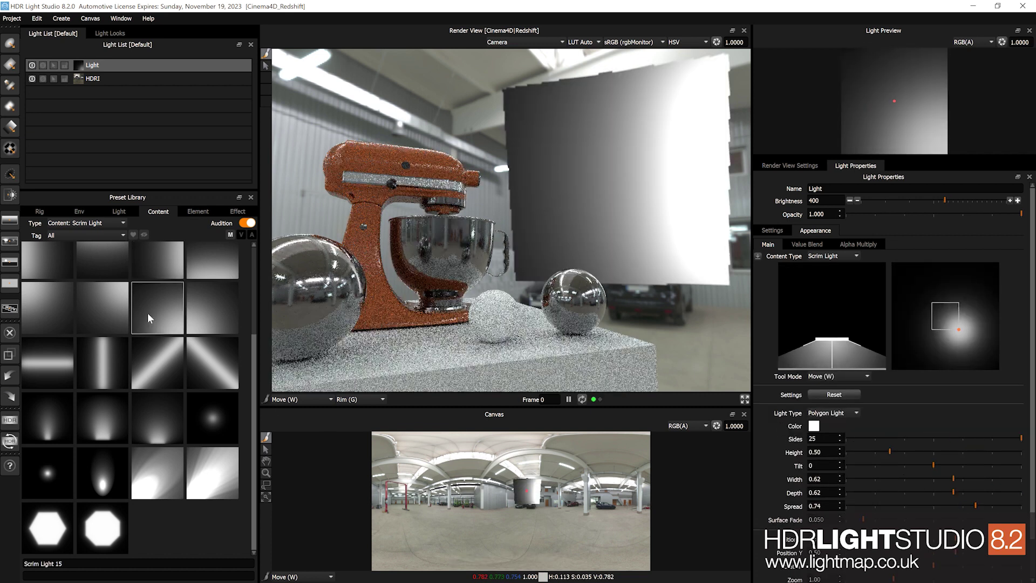
click(108, 356)
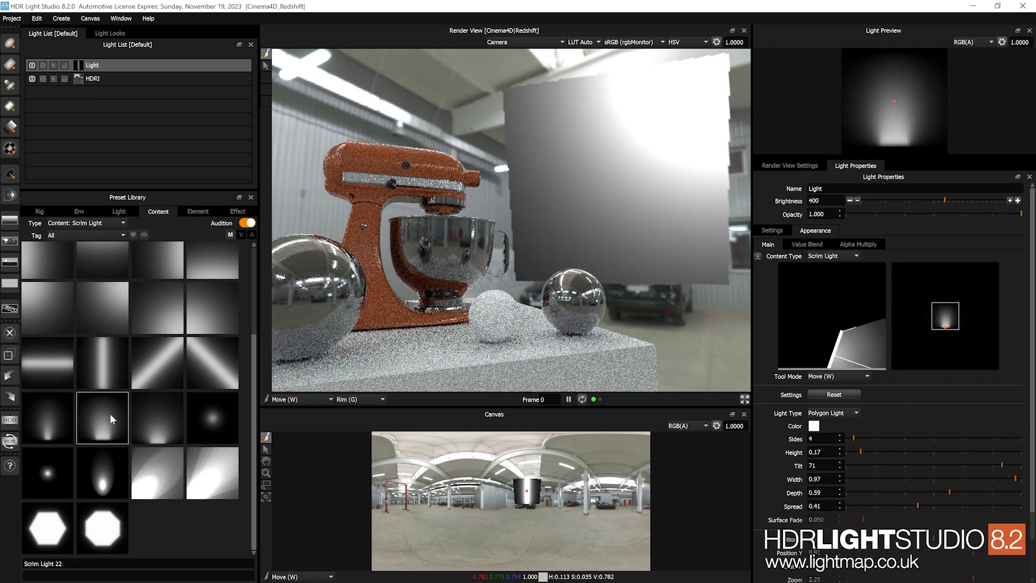
click(162, 419)
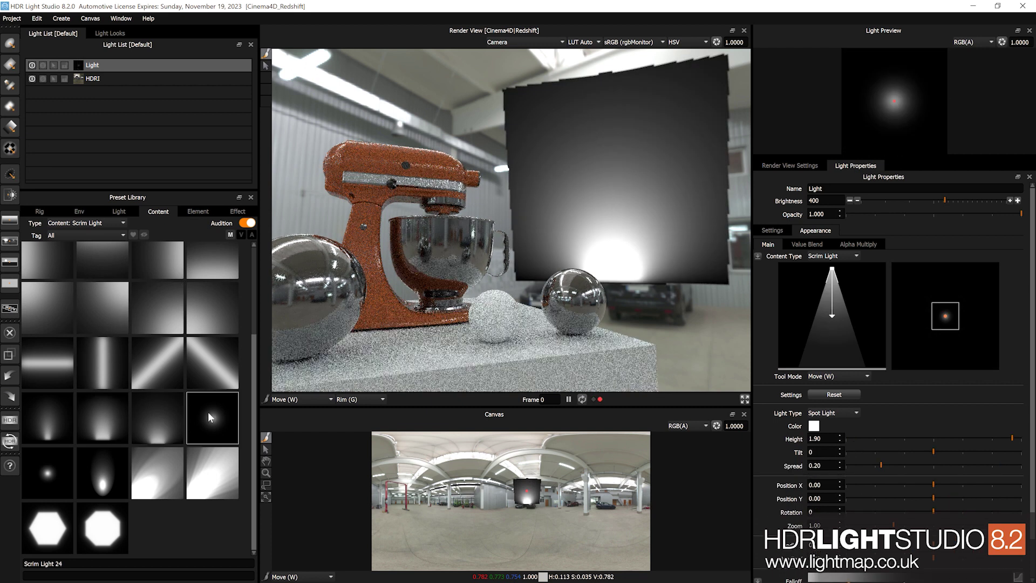
click(213, 458)
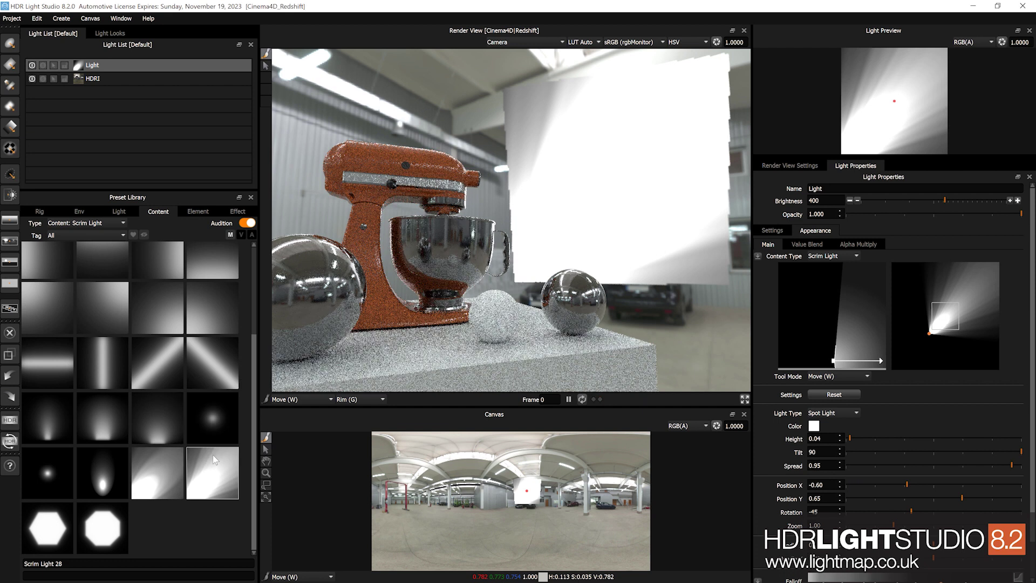
click(205, 259)
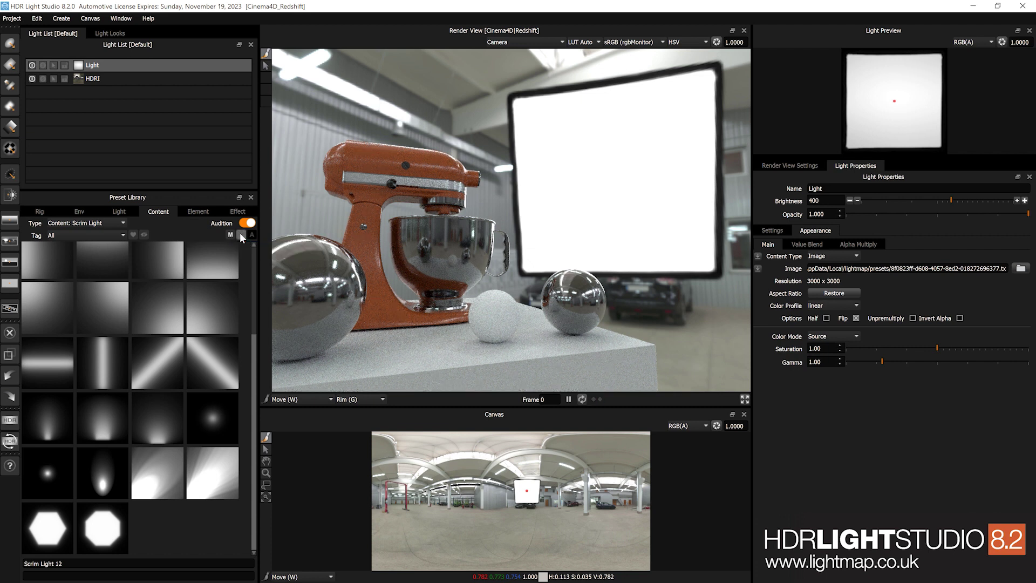
Audition Scrim Light presets, including Scrim Light 11, 14, 15, 17 and 18, as the light's value blend content.
mouse_move(216, 262)
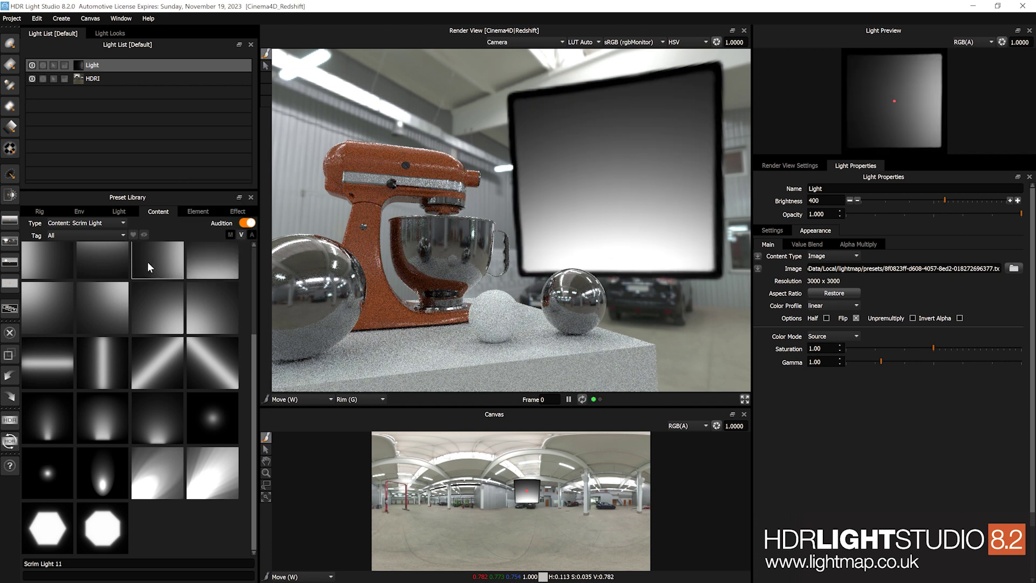
mouse_move(158, 312)
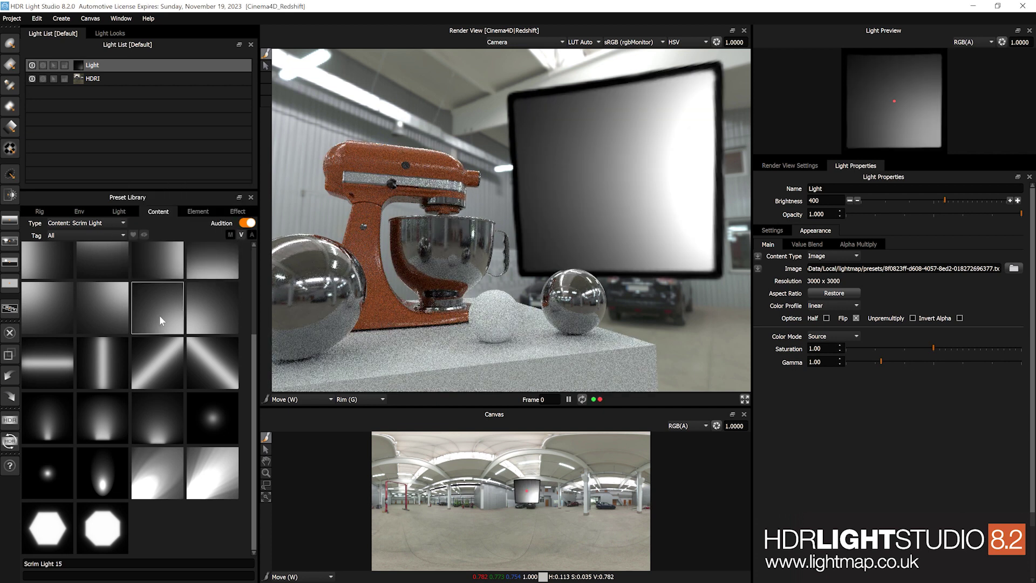
mouse_move(121, 316)
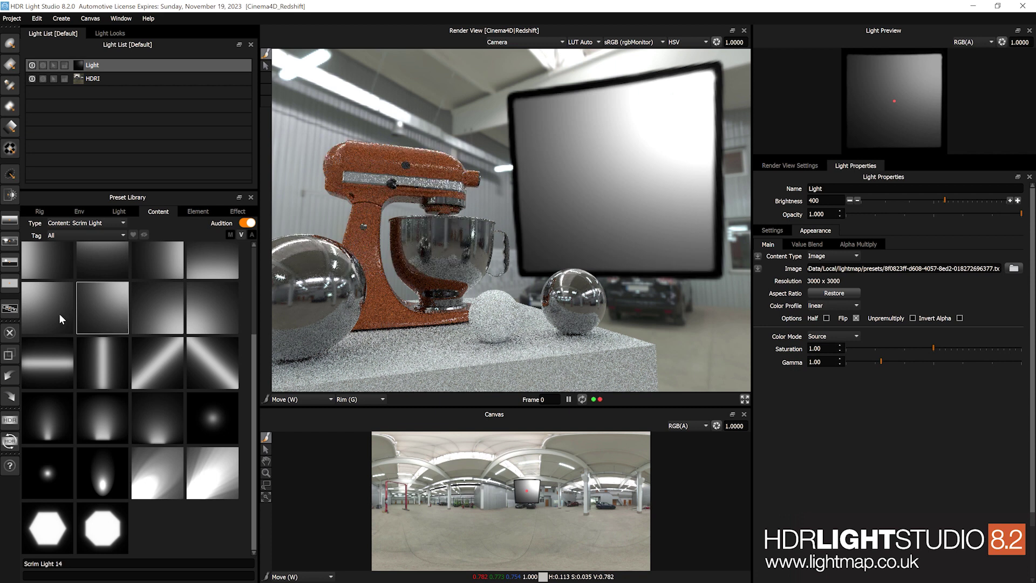
mouse_move(58, 369)
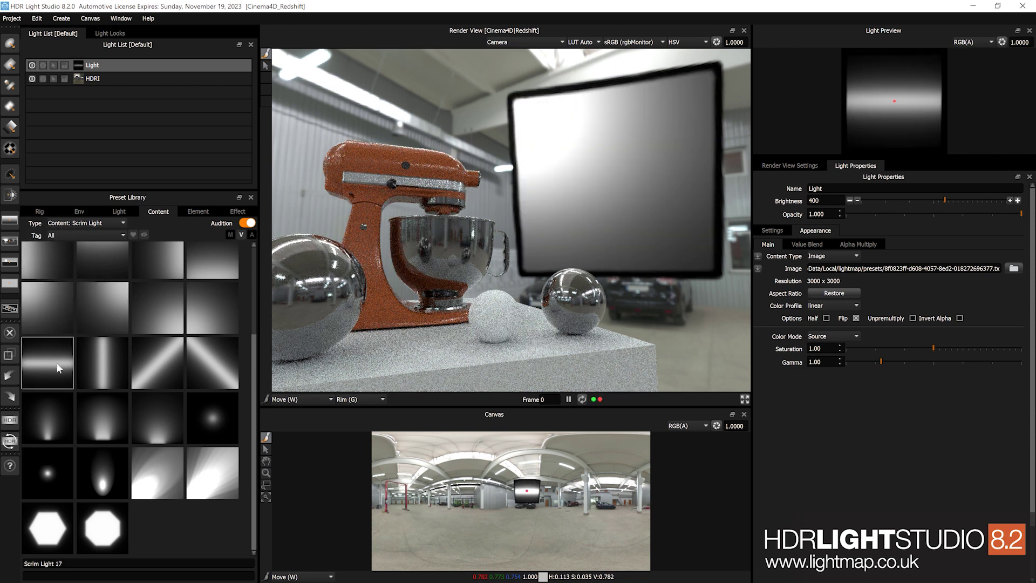
mouse_move(100, 367)
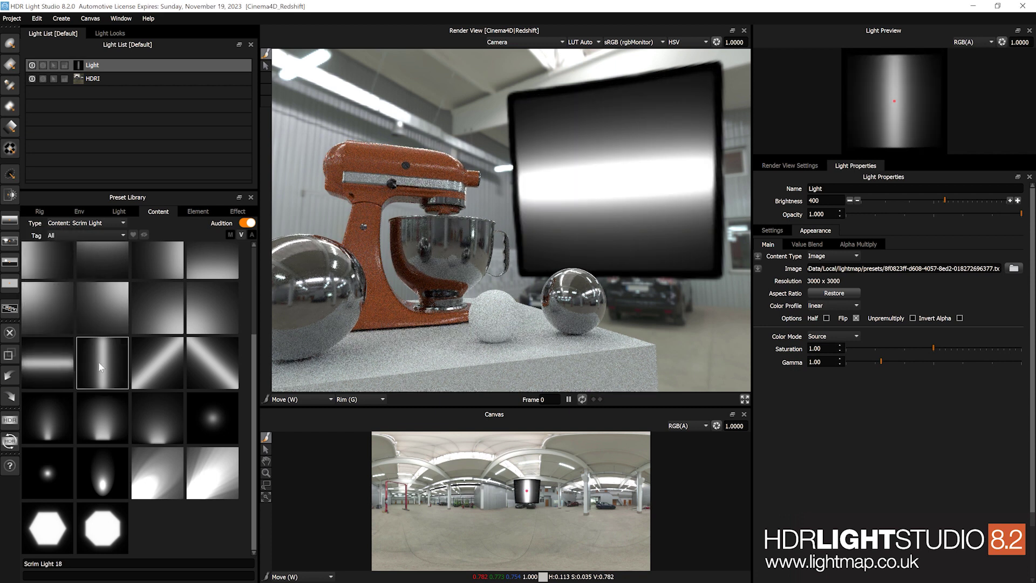
mouse_move(154, 364)
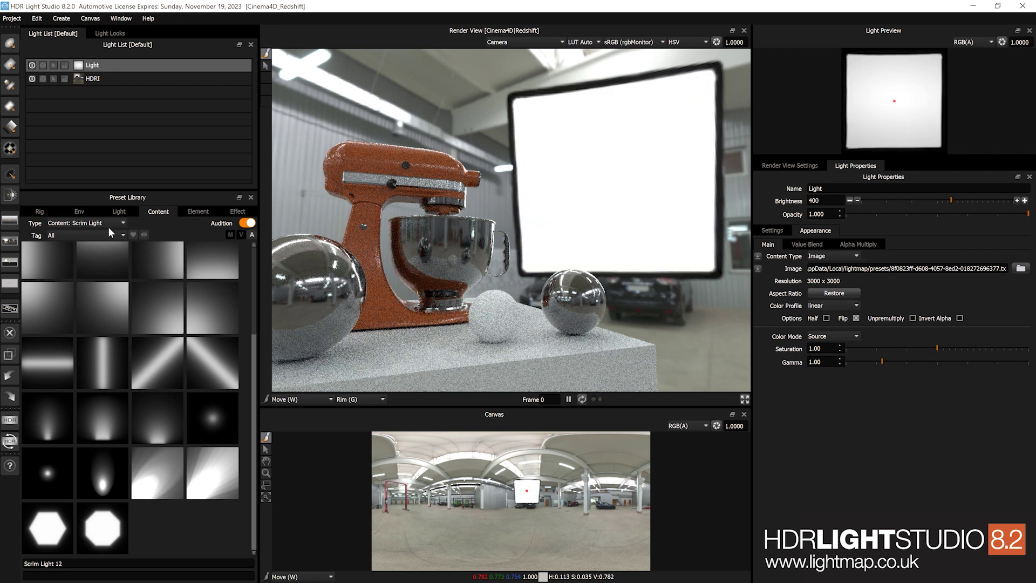
Audition Polygon presets such as Polygon 11 and 15 on the light's alpha channel, and apply Polygon 02 as its Alpha Multiply content.
click(77, 224)
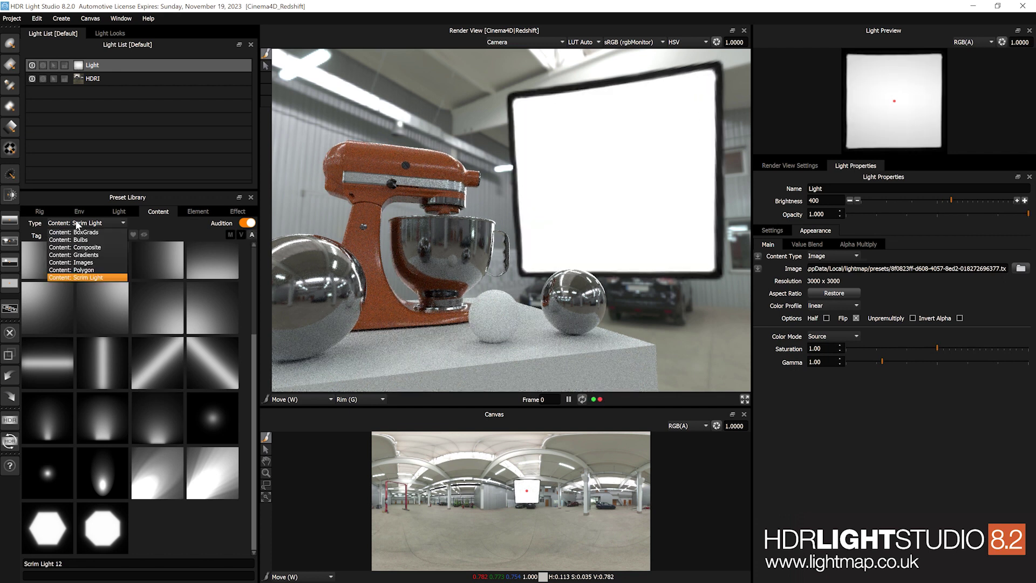
click(81, 270)
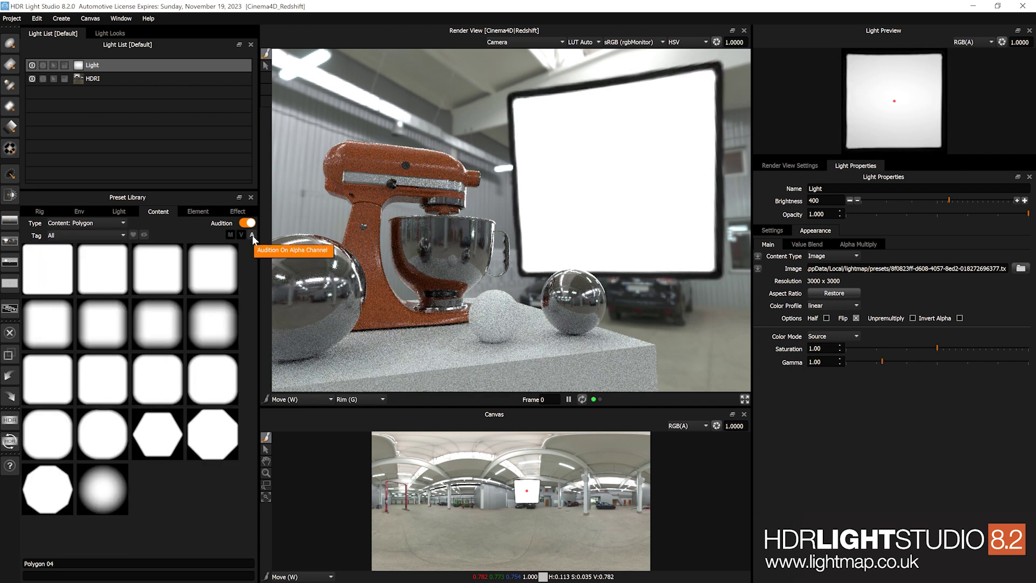
mouse_move(219, 279)
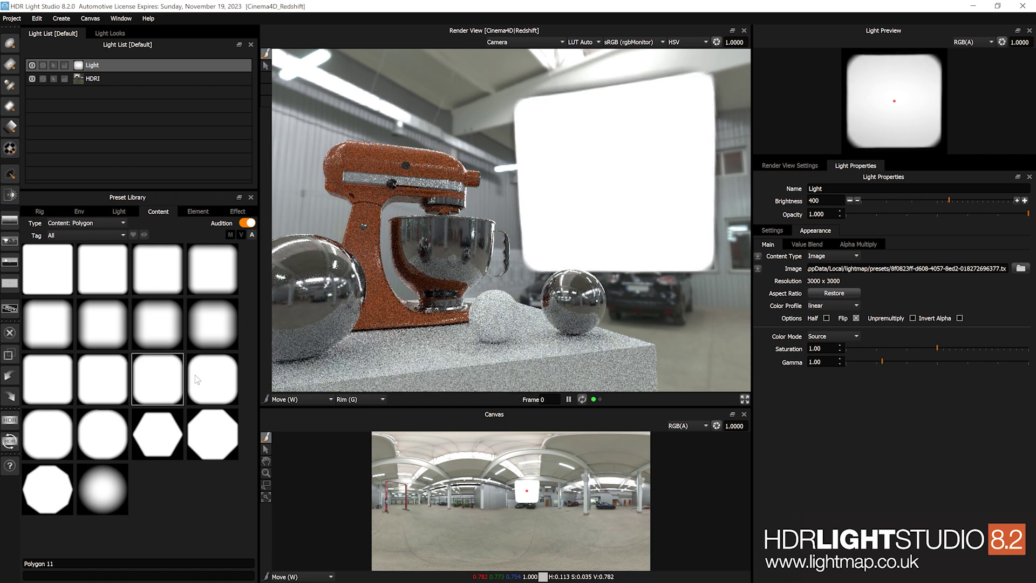
mouse_move(204, 374)
mouse_move(149, 415)
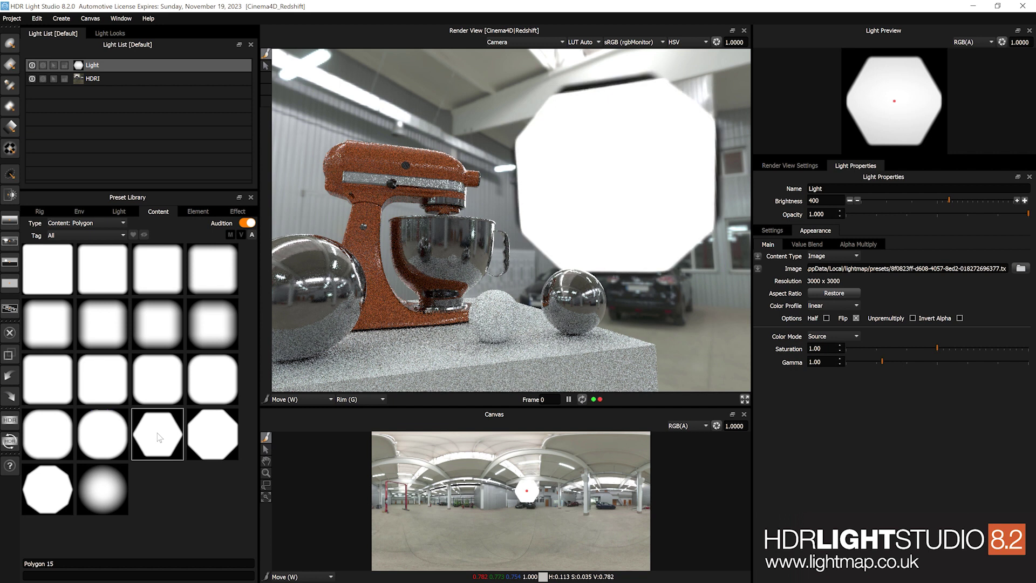
click(99, 276)
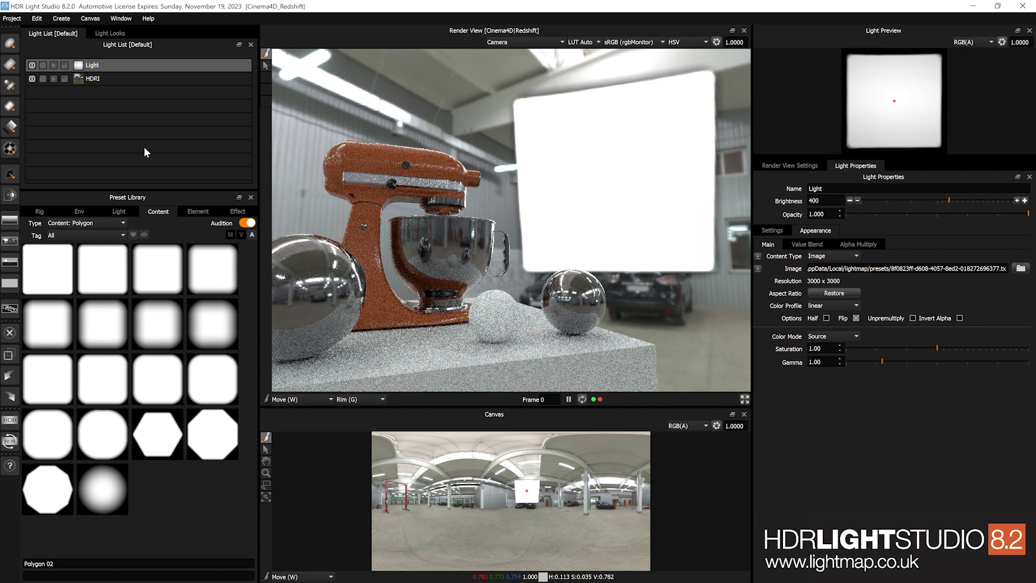
click(864, 245)
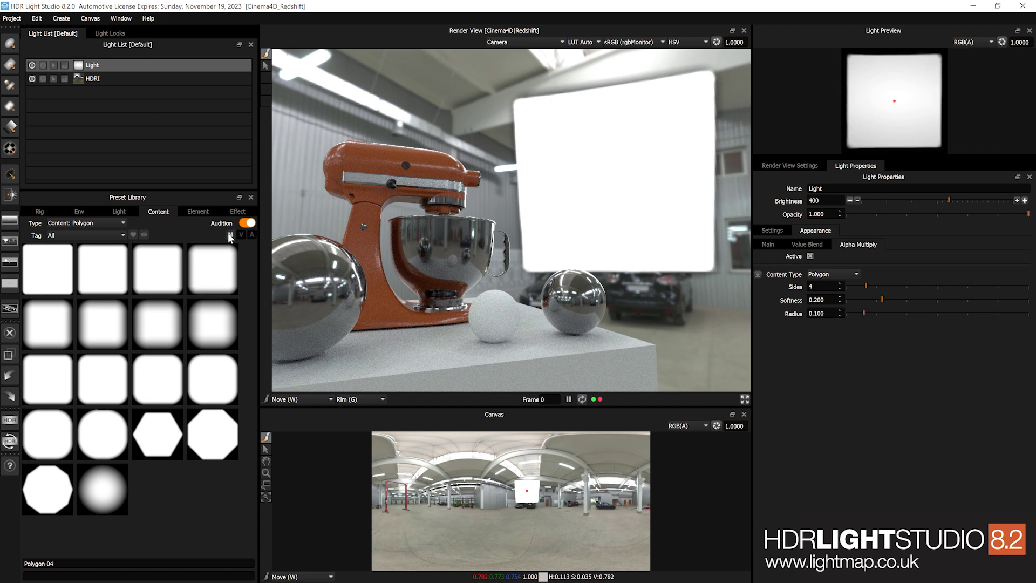
Show the Images content presets and audition pictures such as the window and LightPaint Trail 10 as the light's main content.
click(94, 224)
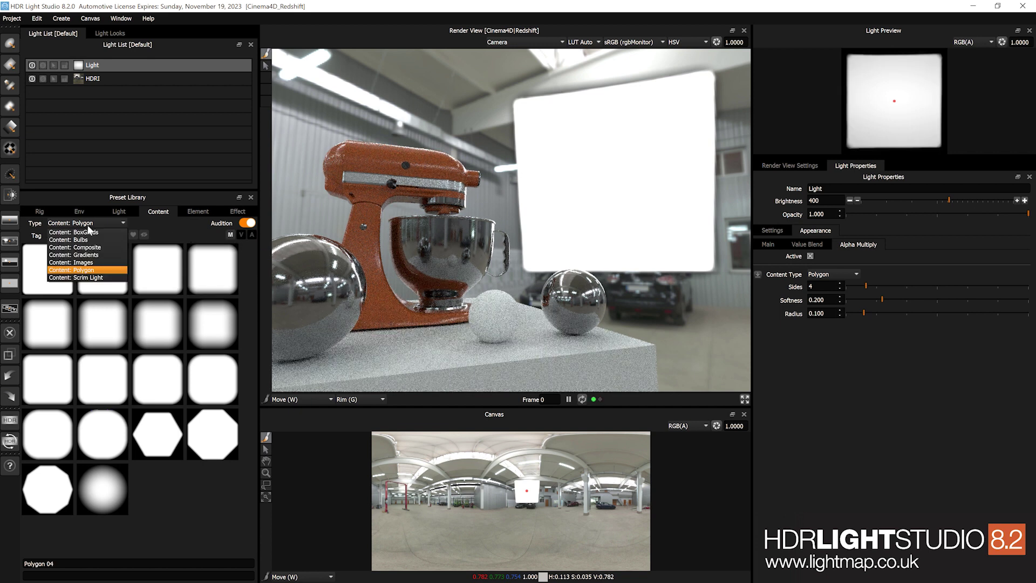
click(93, 263)
scroll(159, 379, down, 10)
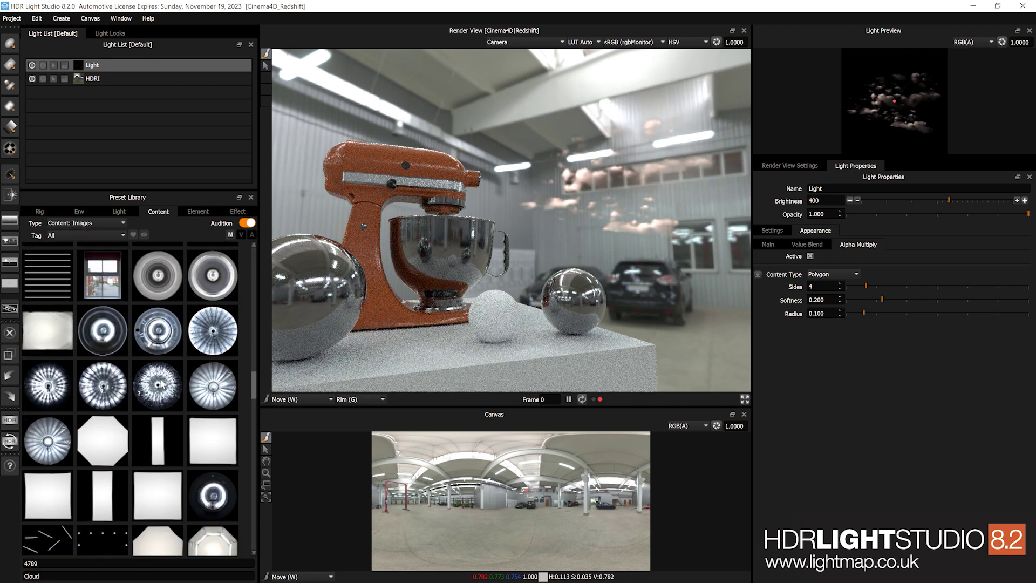
scroll(160, 384, up, 1)
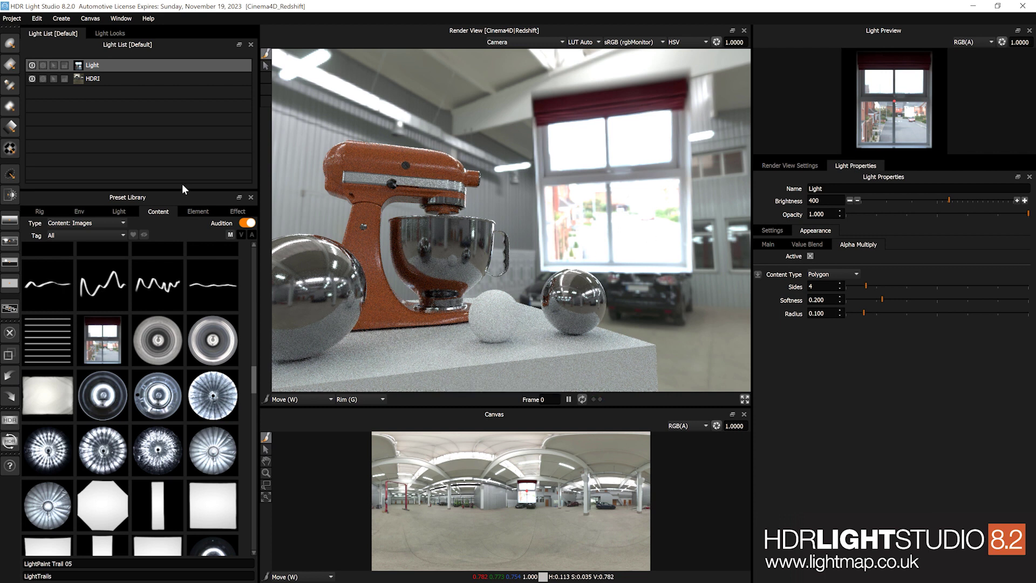
mouse_move(165, 286)
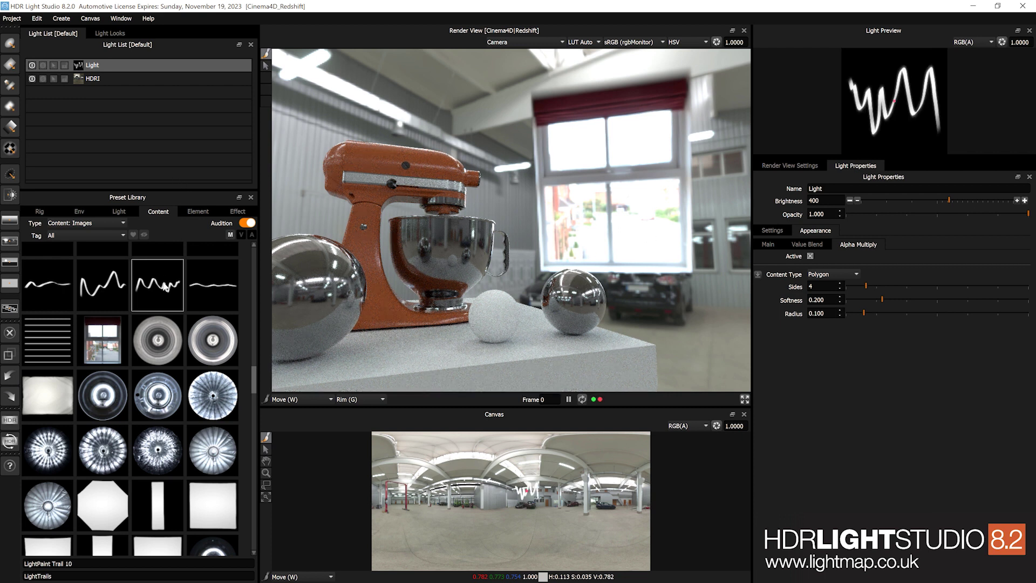
mouse_move(97, 287)
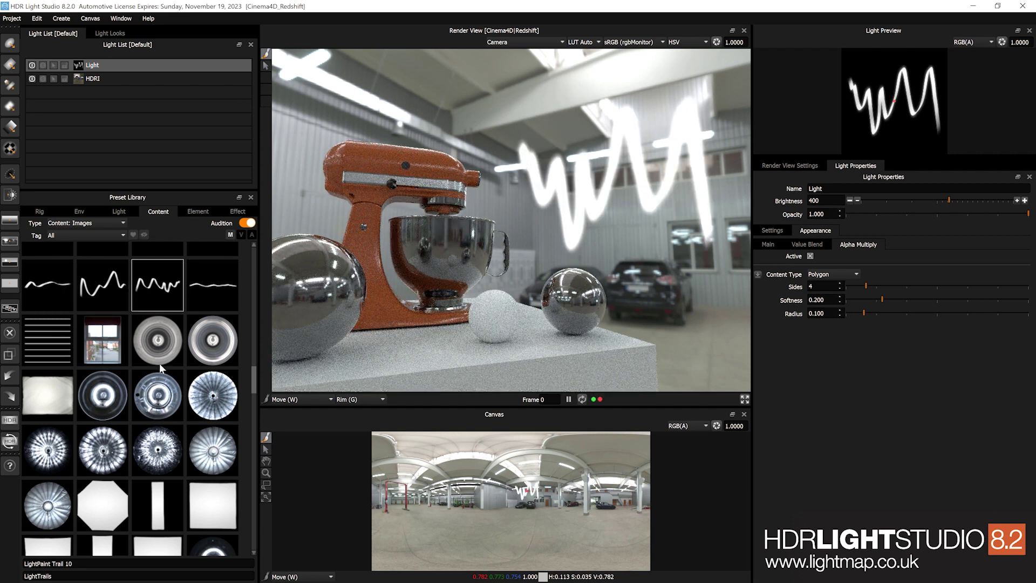
Audition further images such as Mini Reflector and Shape 08, and apply Seven Inch Grid Reflector as the light's main content.
scroll(167, 308, down, 10)
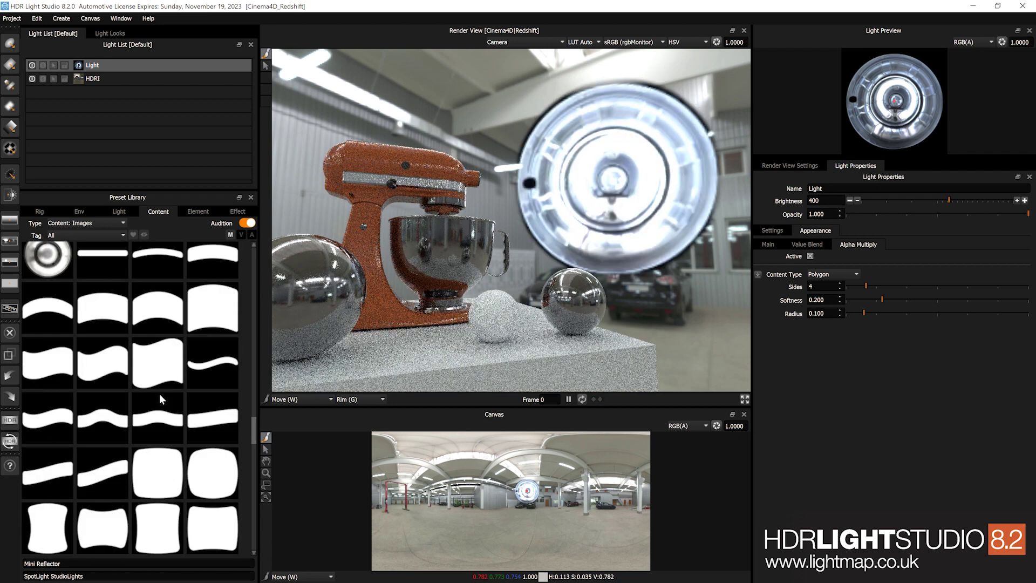
mouse_move(135, 300)
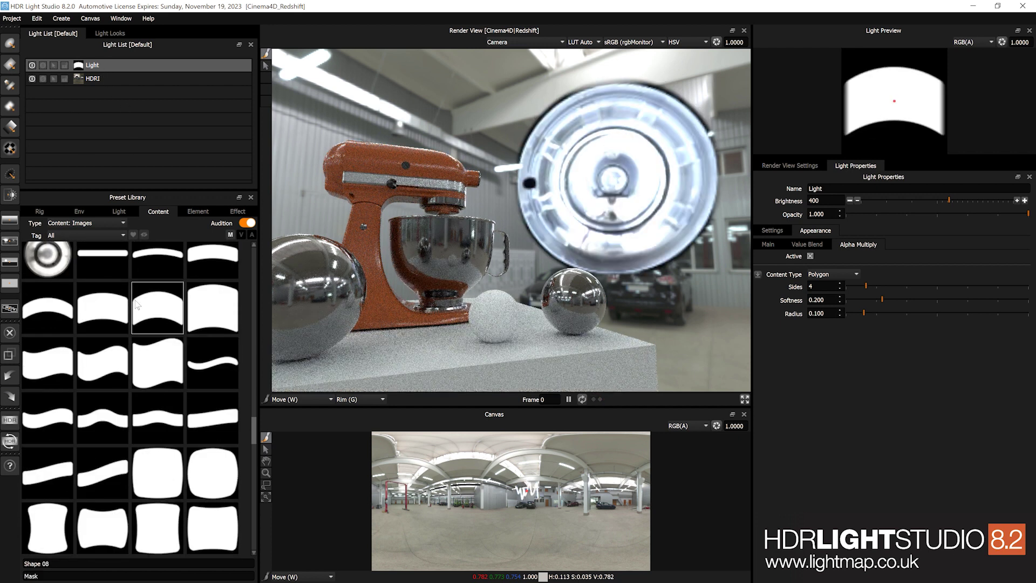
click(43, 262)
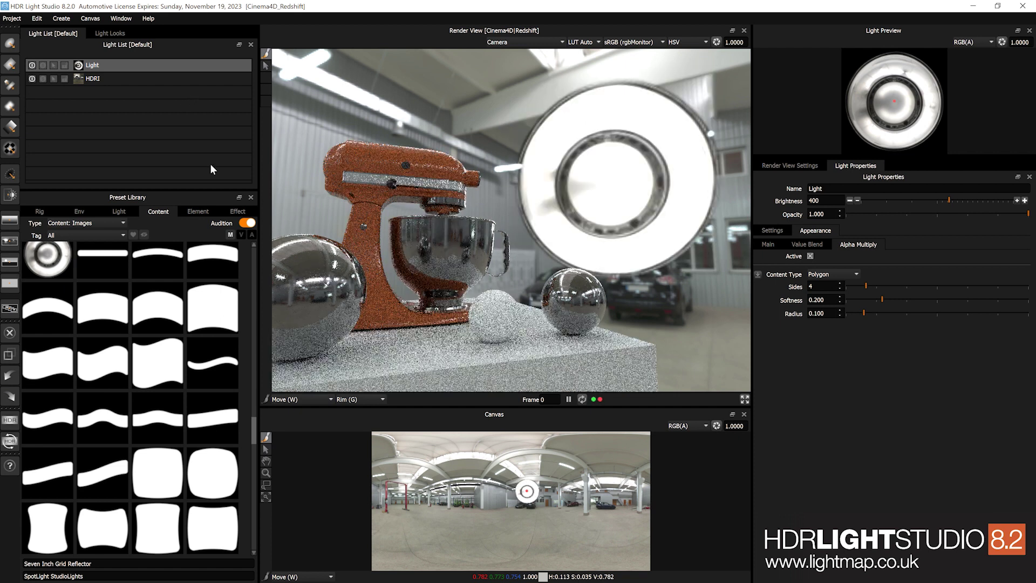
Audition image presets such as Soft Curve 03 and Soft Light White Reflector on the light, and turn Audition off.
scroll(211, 399, down, 3)
mouse_move(211, 407)
scroll(212, 408, down, 2)
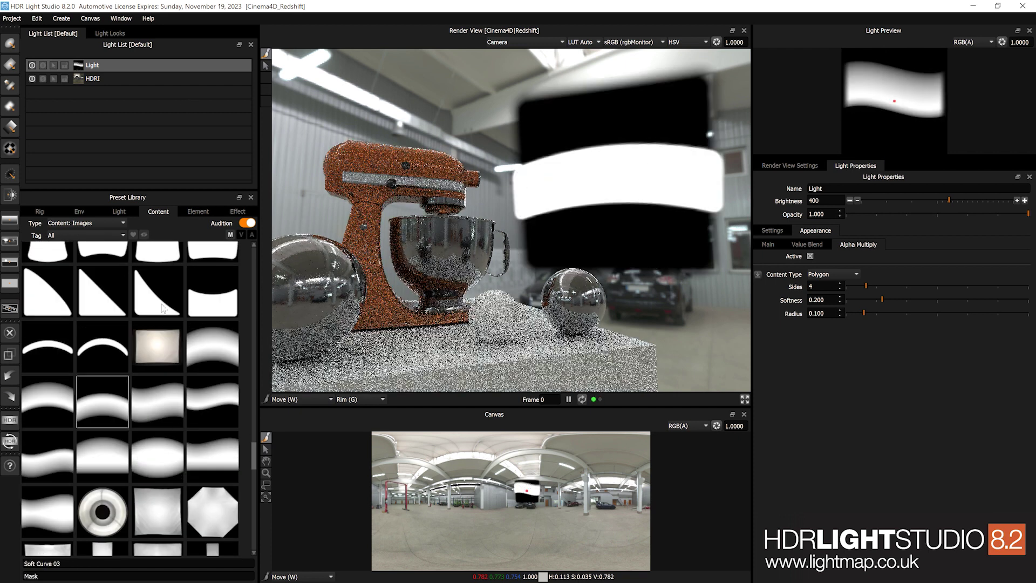
click(103, 512)
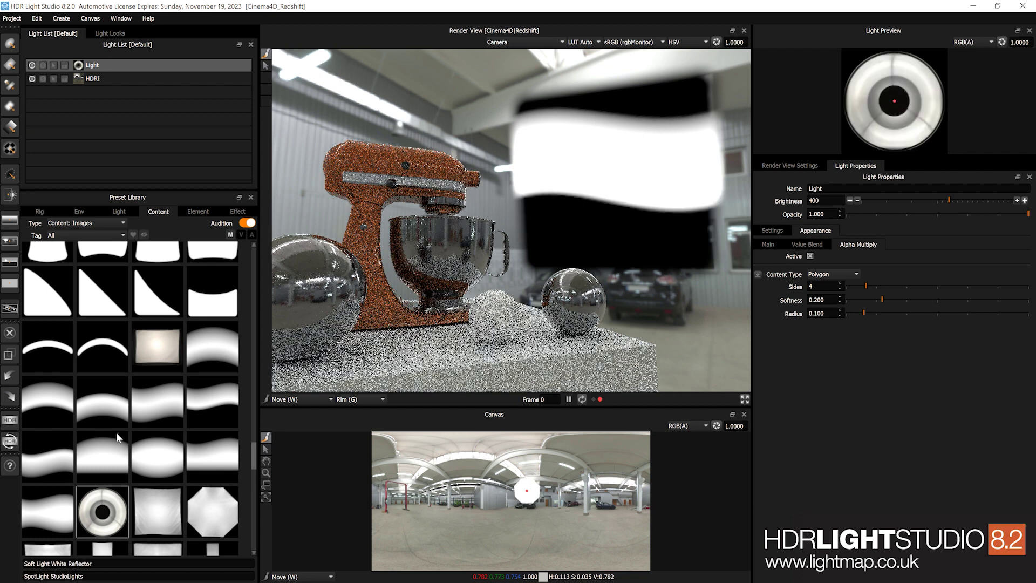
click(249, 224)
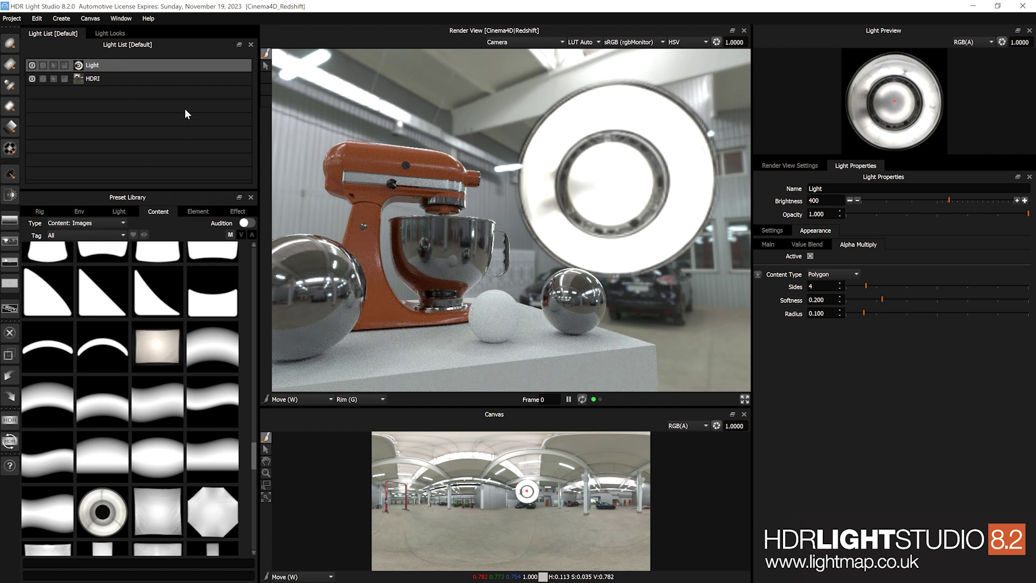
Show the Colors presets in the Element category and look through the HueSat swatches.
click(199, 211)
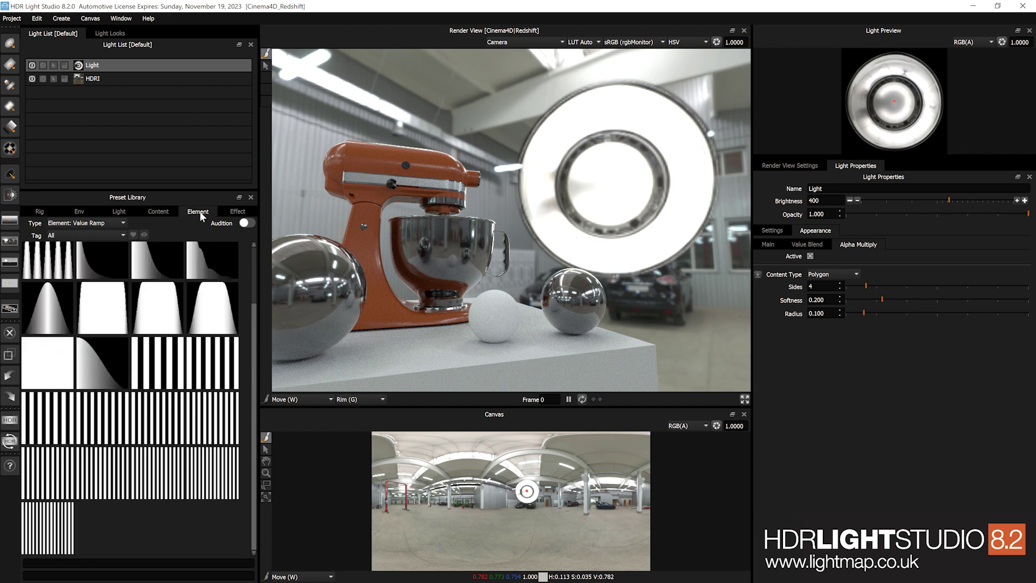
click(102, 221)
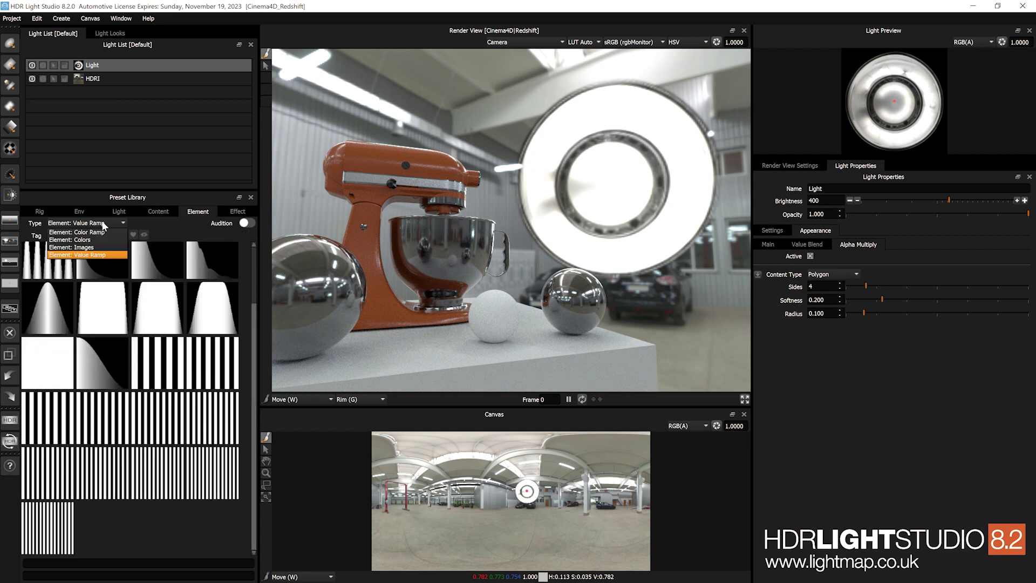
click(86, 241)
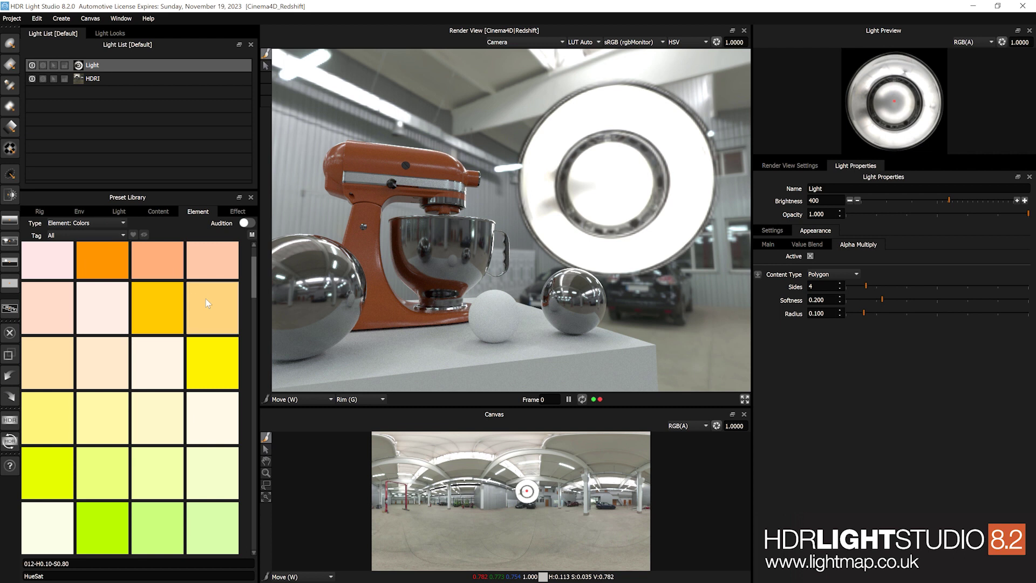
scroll(253, 251, up, 1)
scroll(252, 259, down, 3)
scroll(252, 254, up, 3)
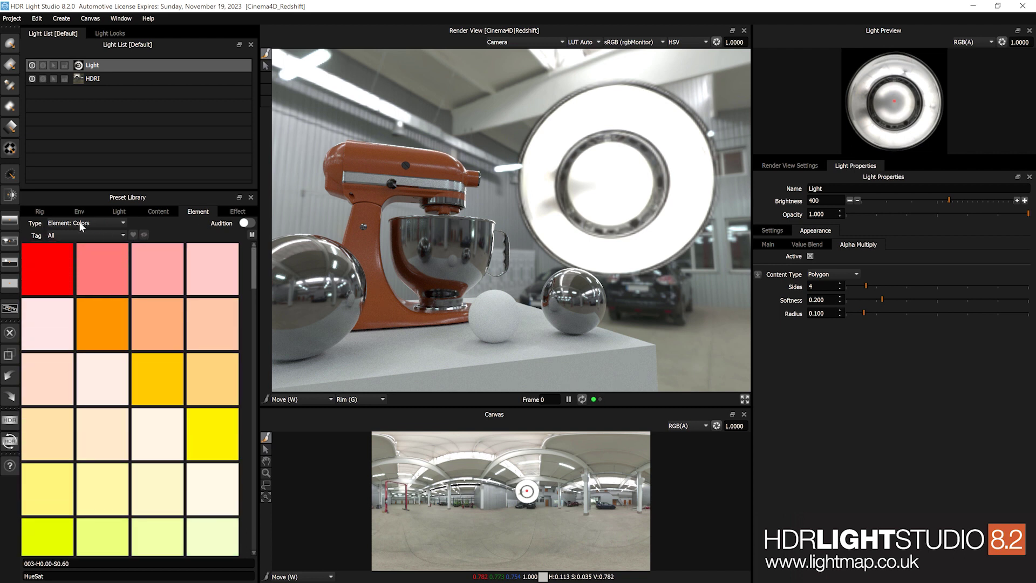
scroll(190, 391, down, 10)
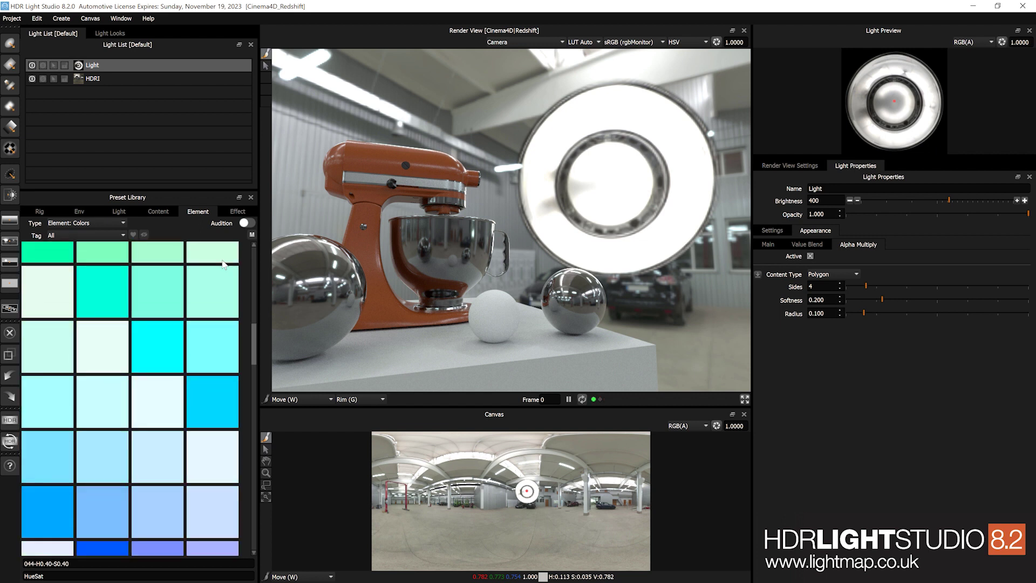
Turn Audition on and try HueSat colours such as 048-H0.45-S0.60, 047-H0.45-S0.80 and 075-H0.70-S0.20 on the light.
click(246, 223)
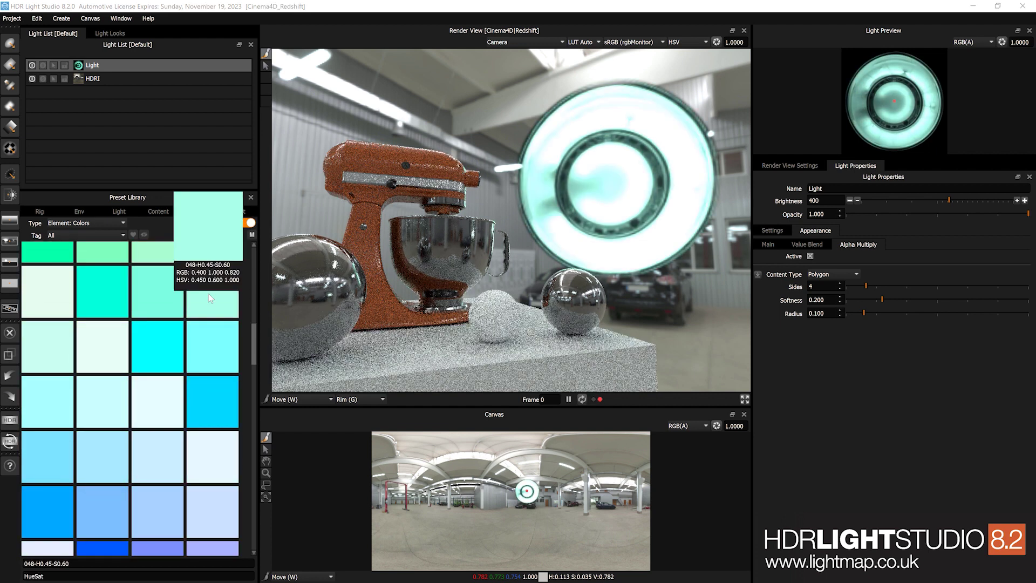
mouse_move(160, 290)
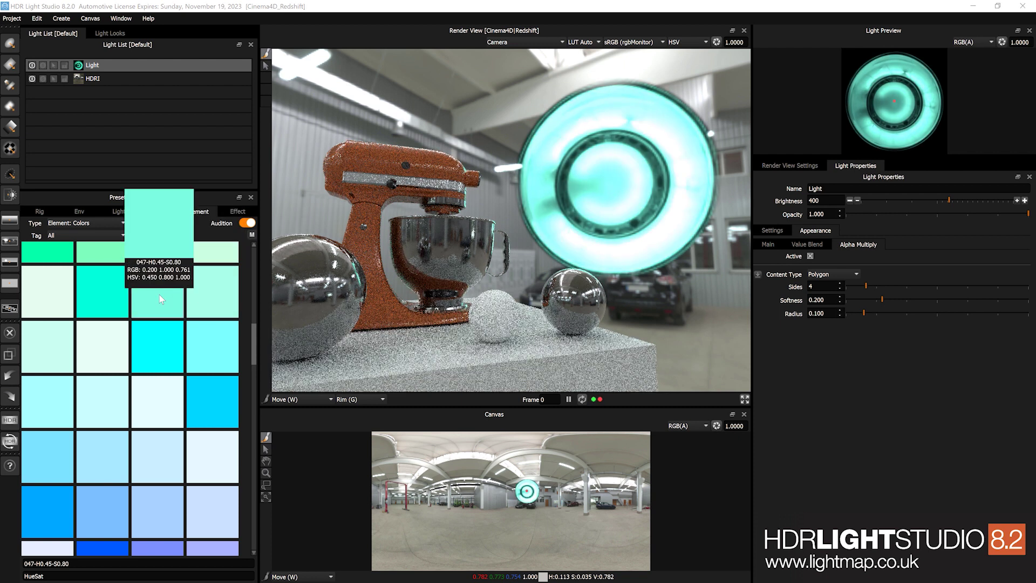
scroll(162, 375, down, 5)
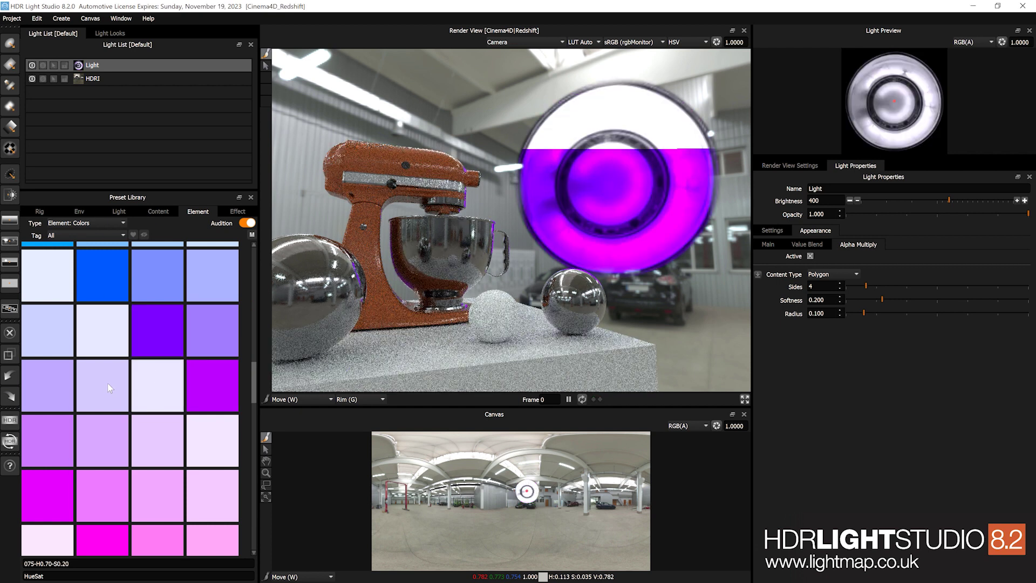
Show the light's Main appearance settings and apply the 091-H0.90-S1.00 magenta preset as its flat colour.
click(768, 246)
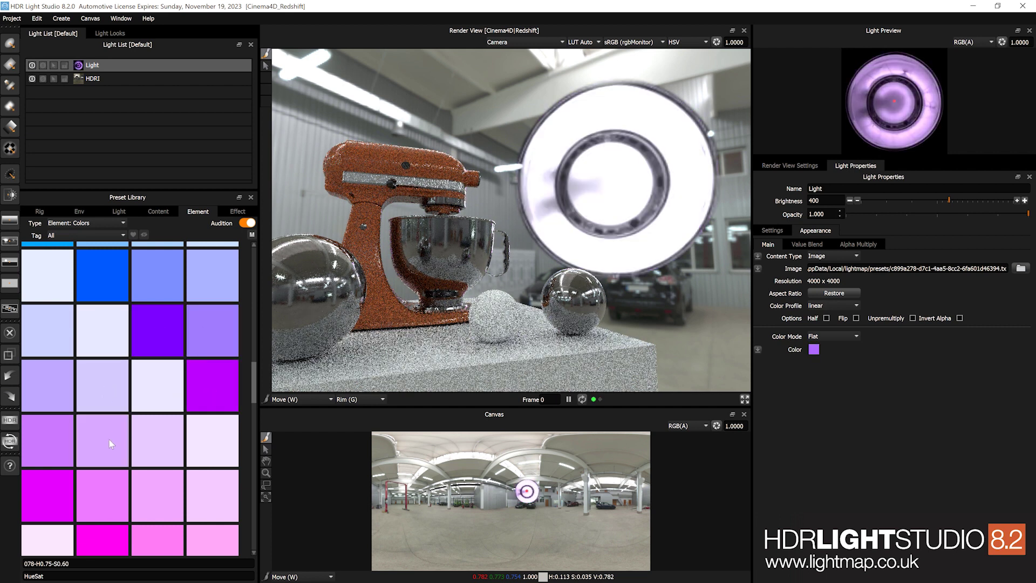
scroll(109, 439, down, 3)
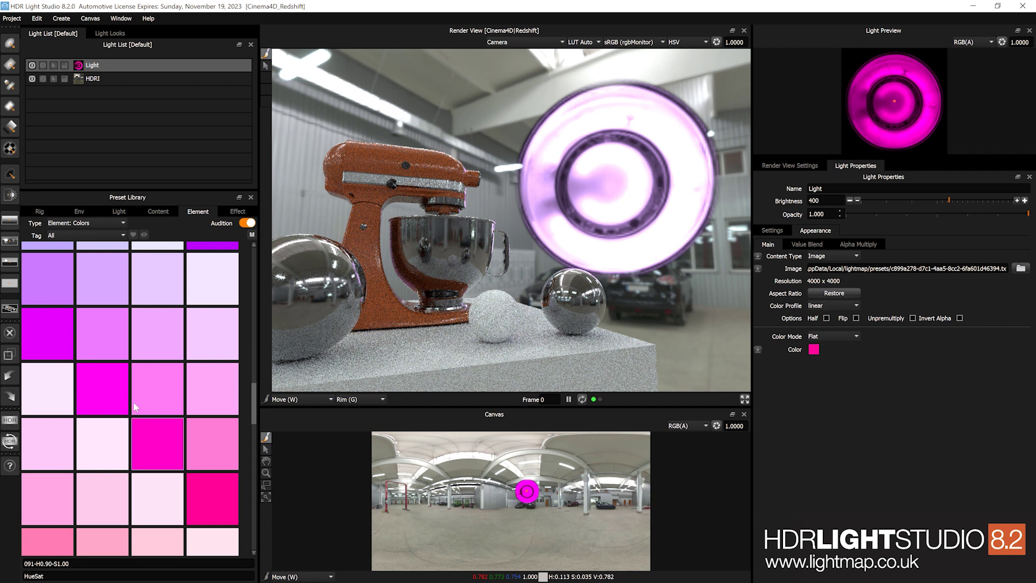
click(164, 451)
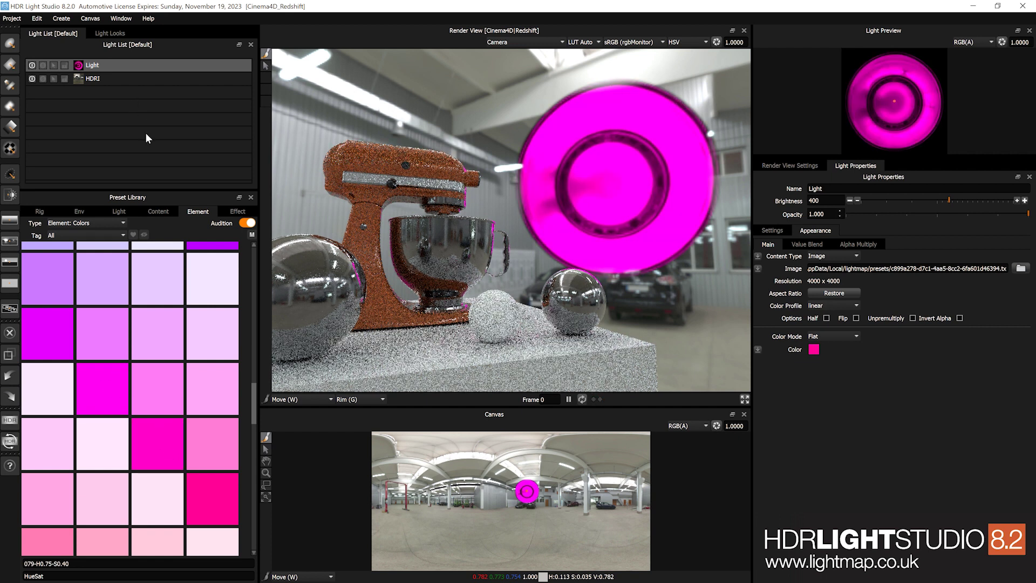
Show the Color Ramp presets in the Element category and filter them by the Hue+060 tag.
scroll(161, 318, down, 5)
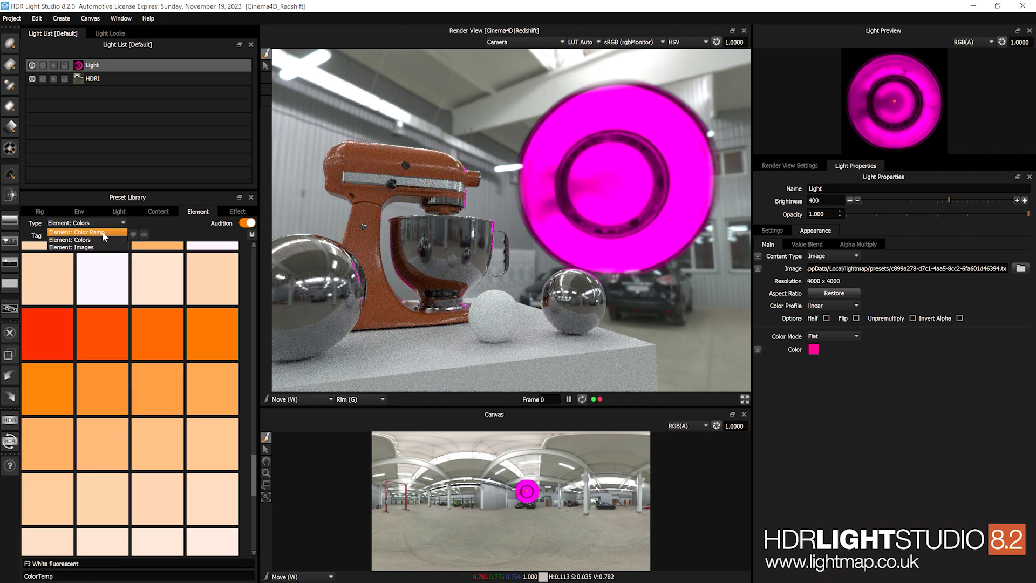
click(103, 232)
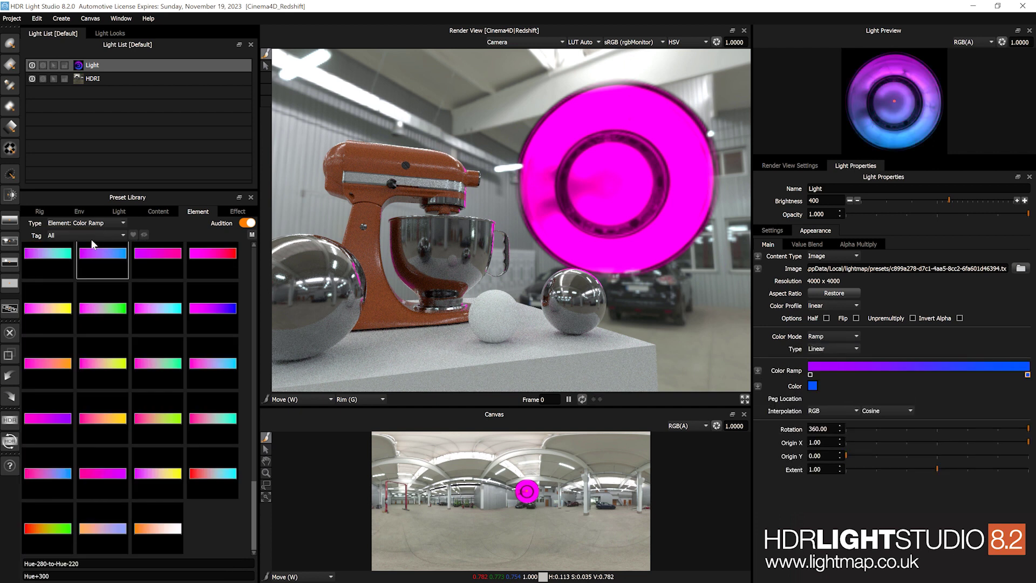
click(84, 231)
click(80, 257)
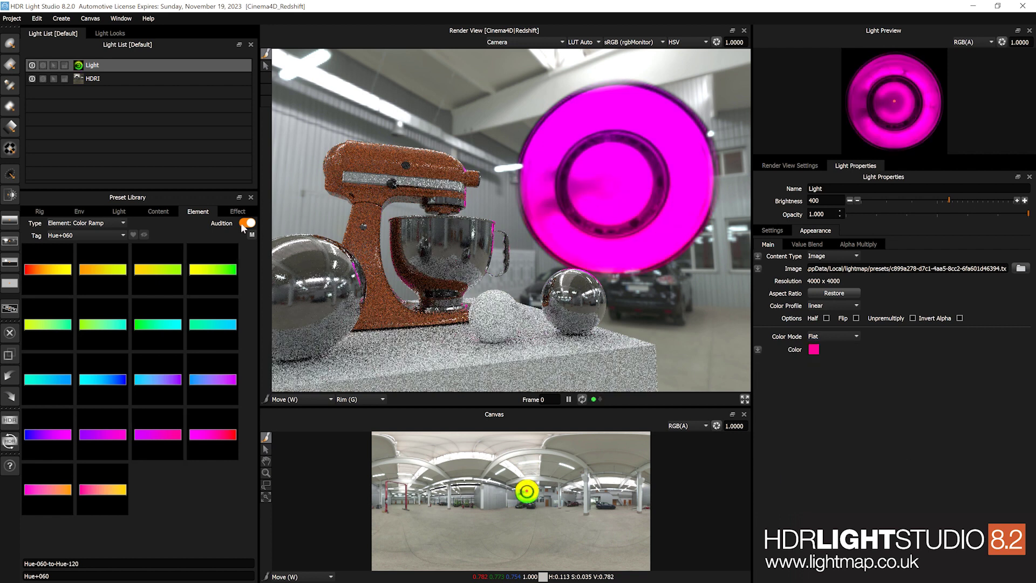
Audition Hue+060 ramps on the light and apply the red-to-yellow Hue-000-to-Hue-060 preset as its colour ramp.
click(221, 435)
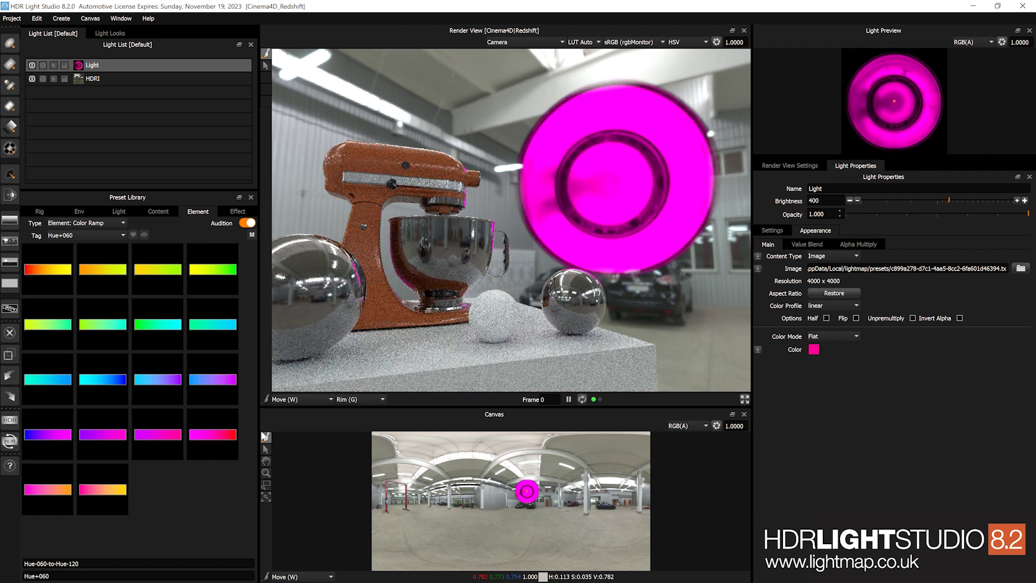
mouse_move(221, 435)
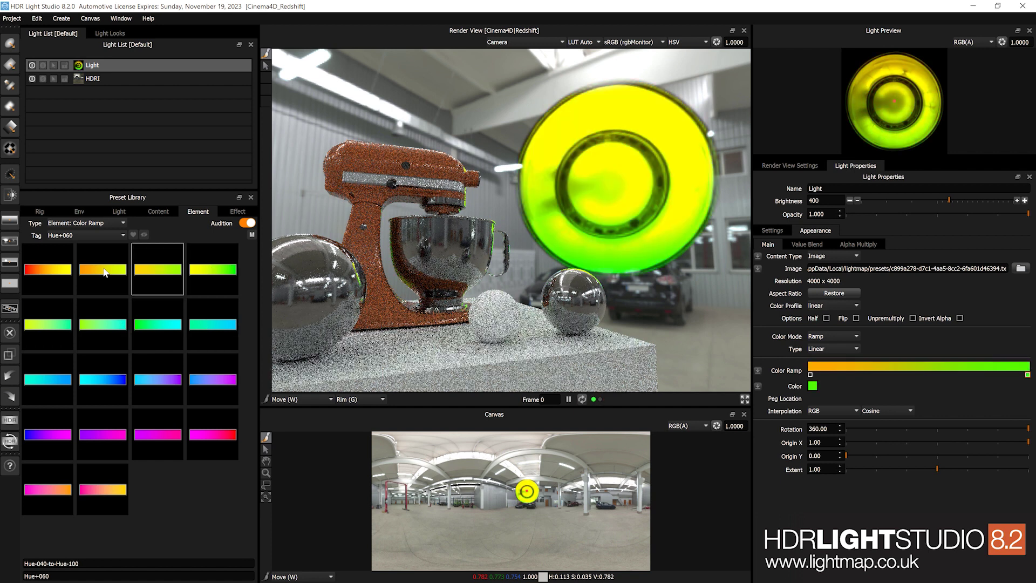
click(53, 272)
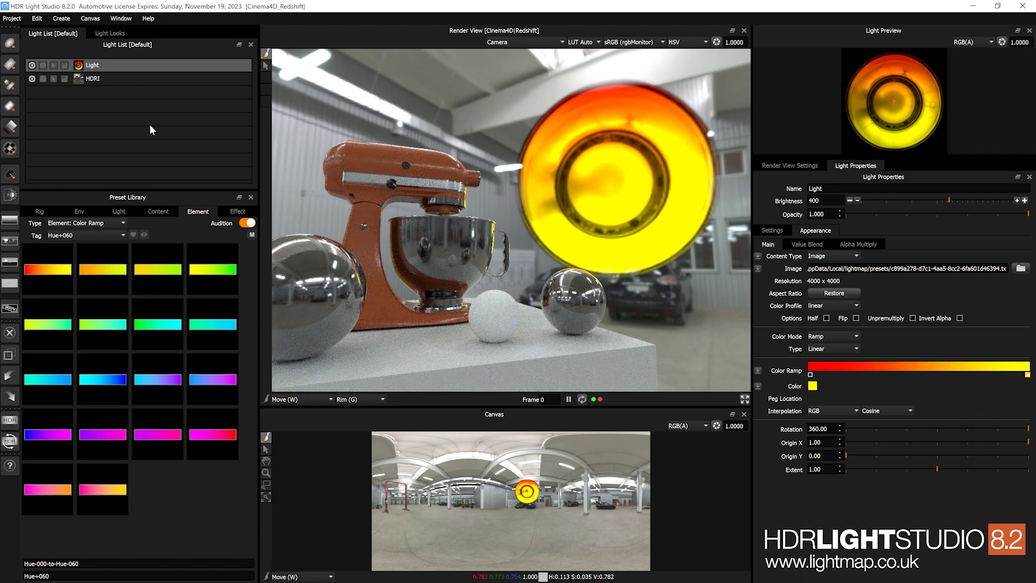
Look through the Light, Env, Content and Element preset categories with Audition on, including the LightTent content images.
click(119, 211)
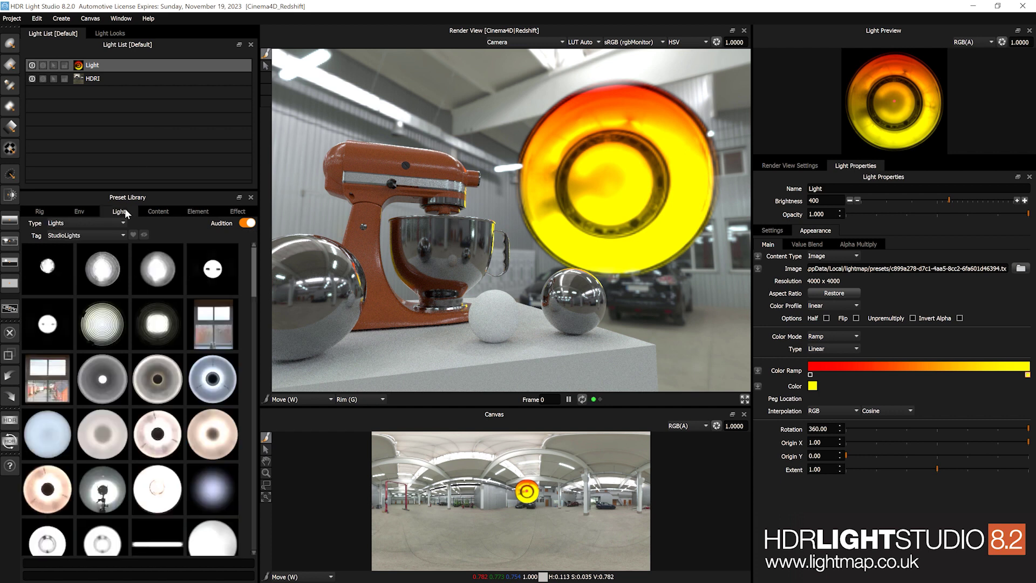
click(83, 210)
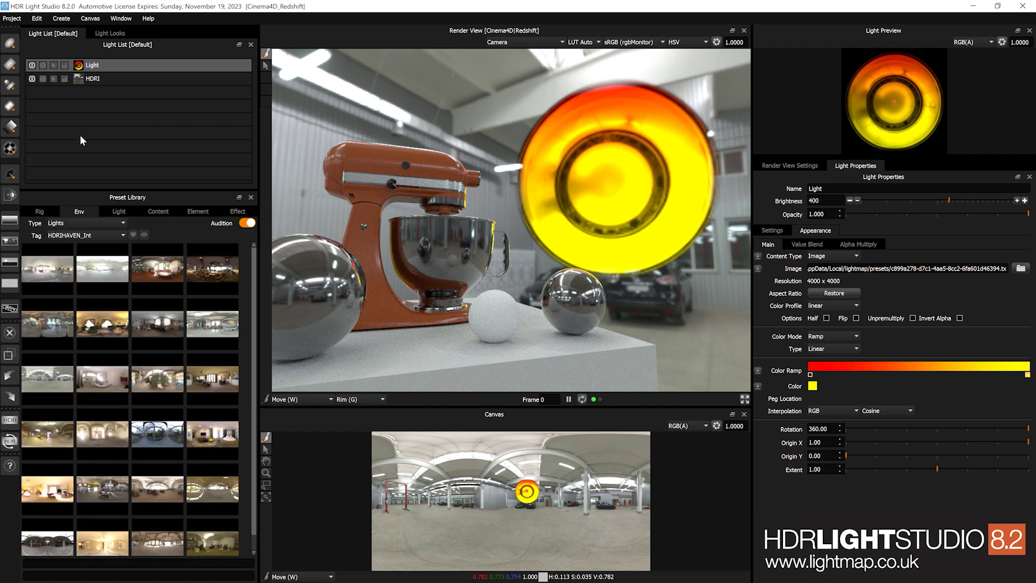
click(154, 213)
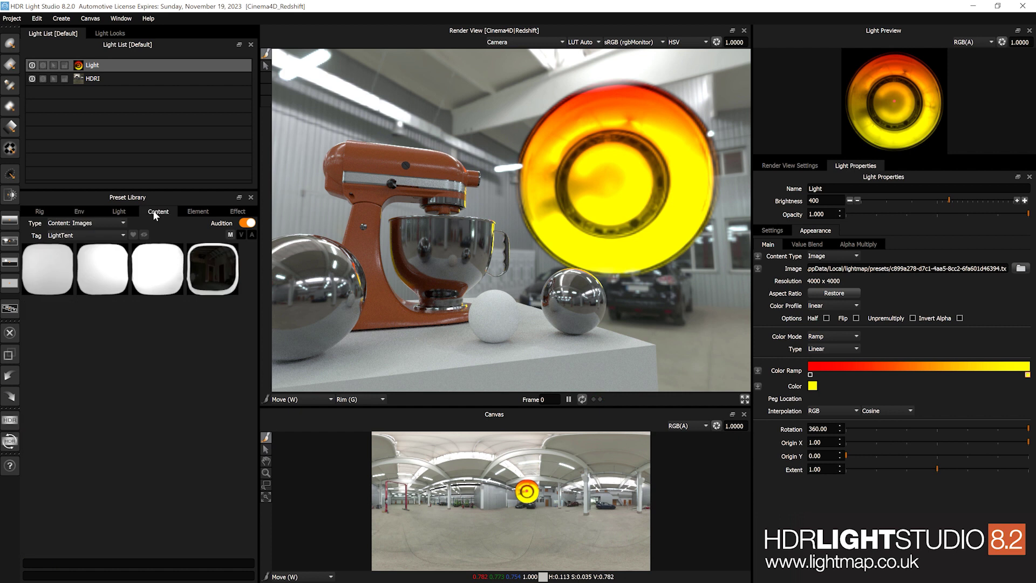
click(161, 267)
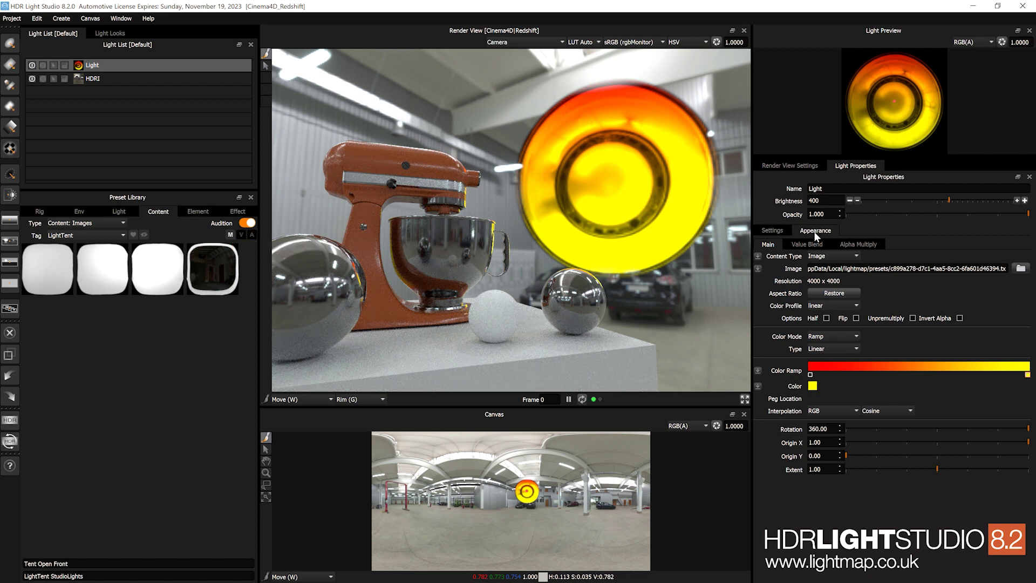
click(197, 211)
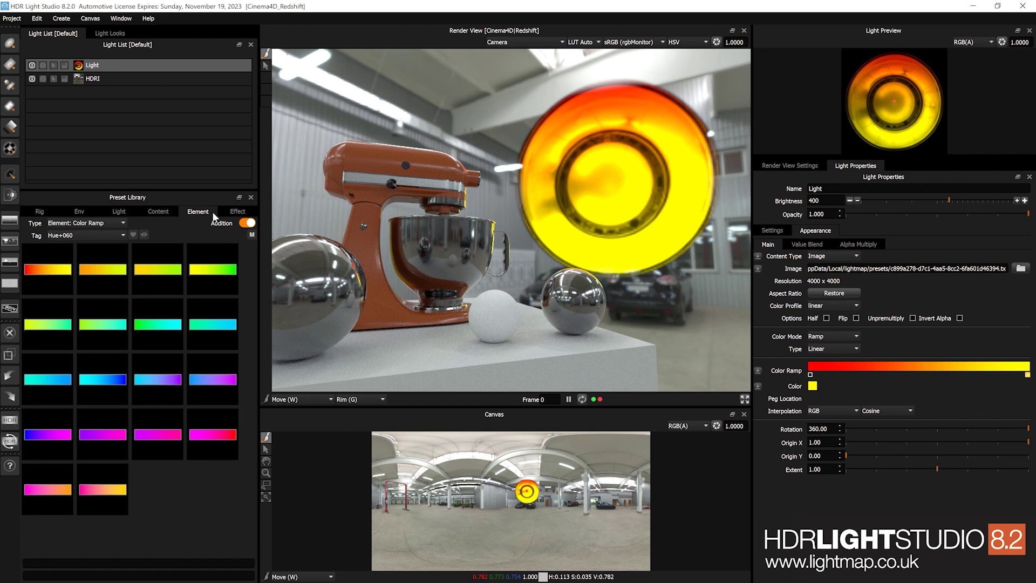
Audition the Color-WarmCool presets in the Effect category, such as Spherical Cool to White and Spherical Warm to White, on the light.
click(236, 211)
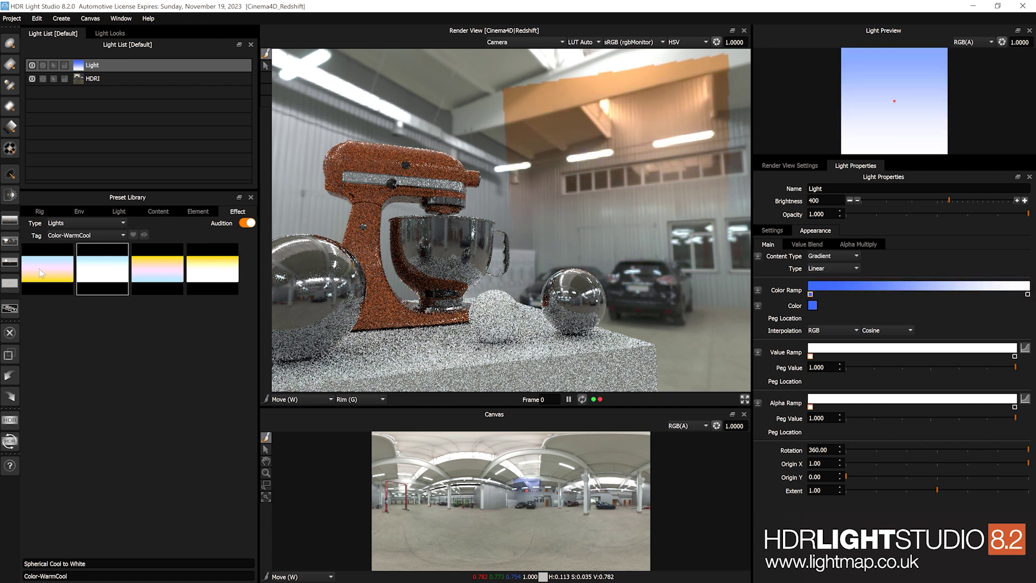
click(218, 266)
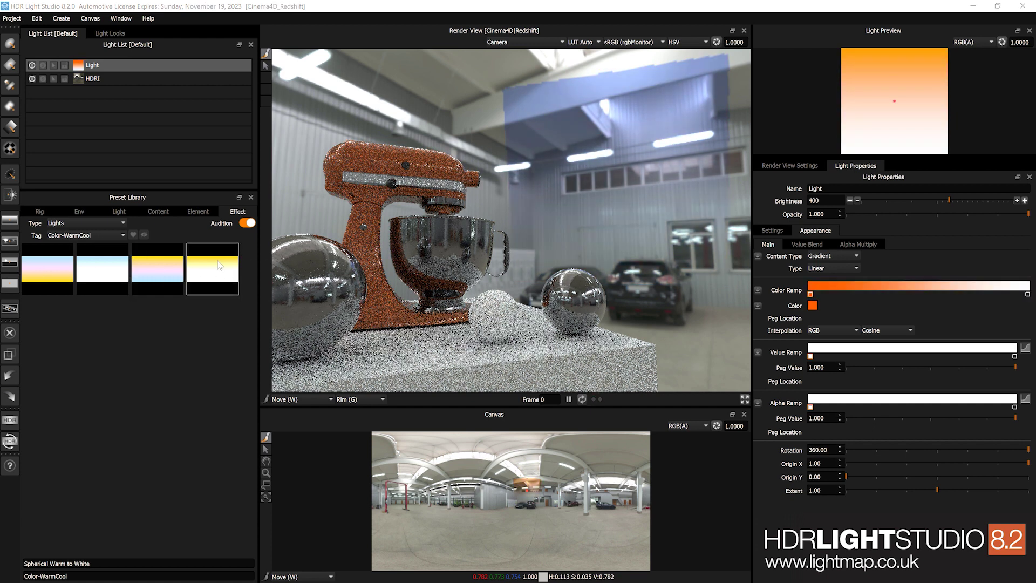
mouse_move(218, 265)
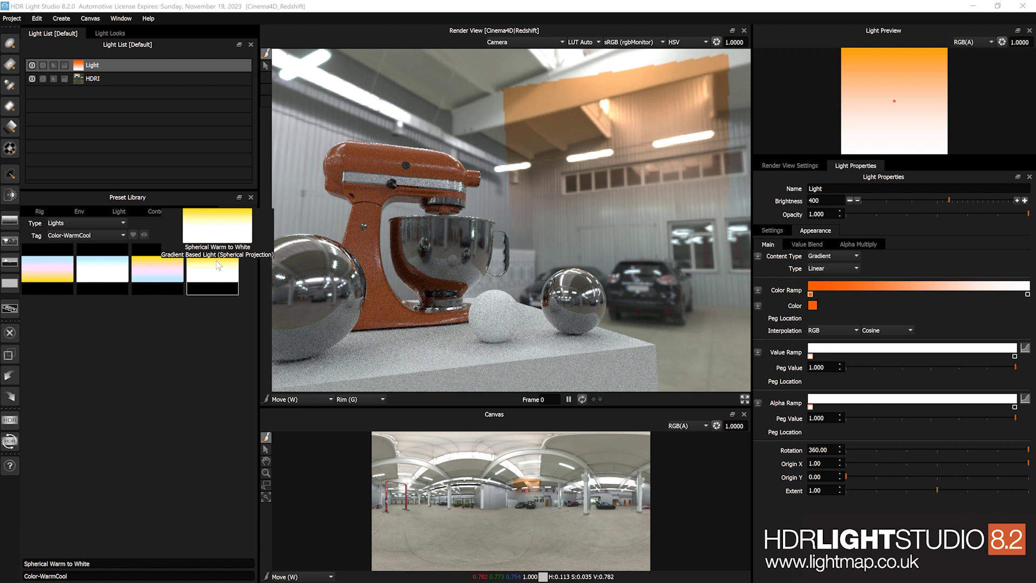
click(145, 263)
mouse_move(145, 263)
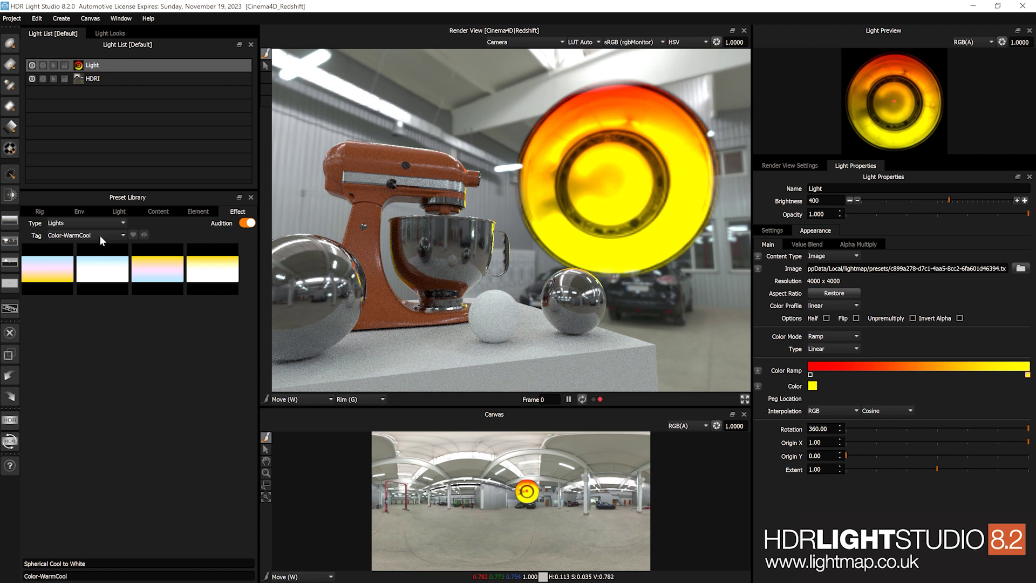
Audition StudioLights presets from the Light category and apply Rotalux Deep Octa Inner Diffuse to the selected light.
click(119, 211)
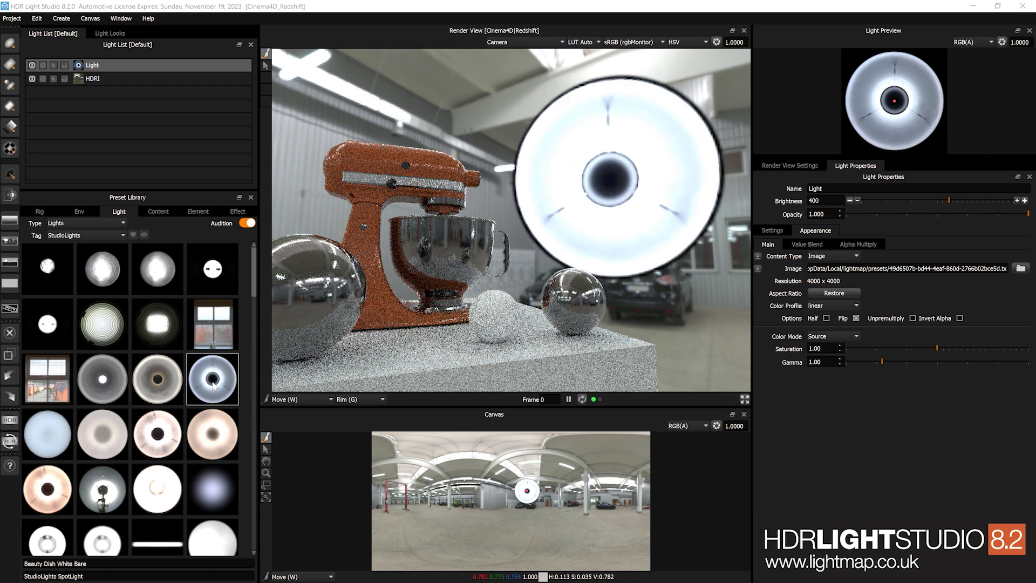
scroll(213, 413, down, 5)
scroll(212, 412, down, 6)
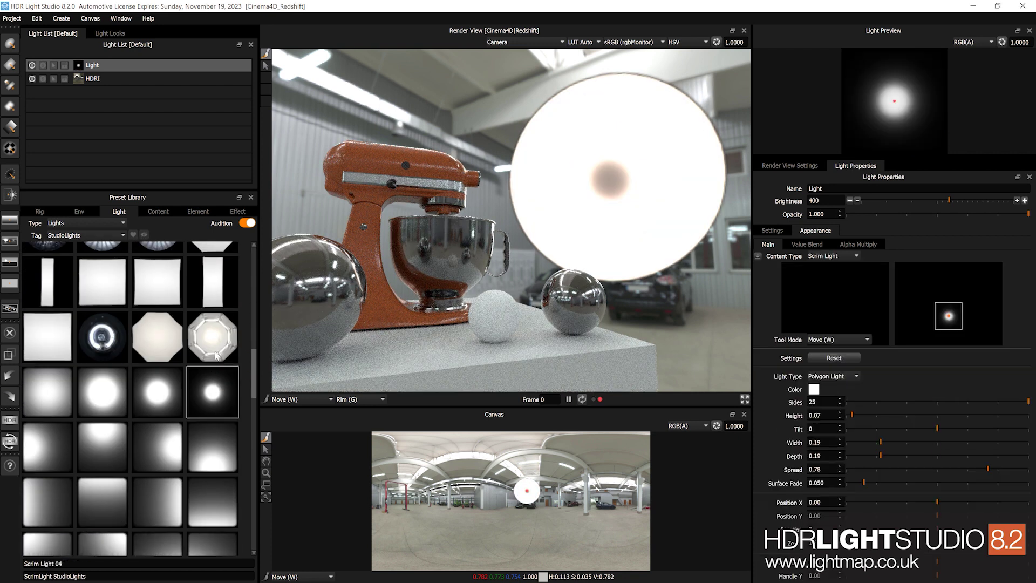
mouse_move(217, 338)
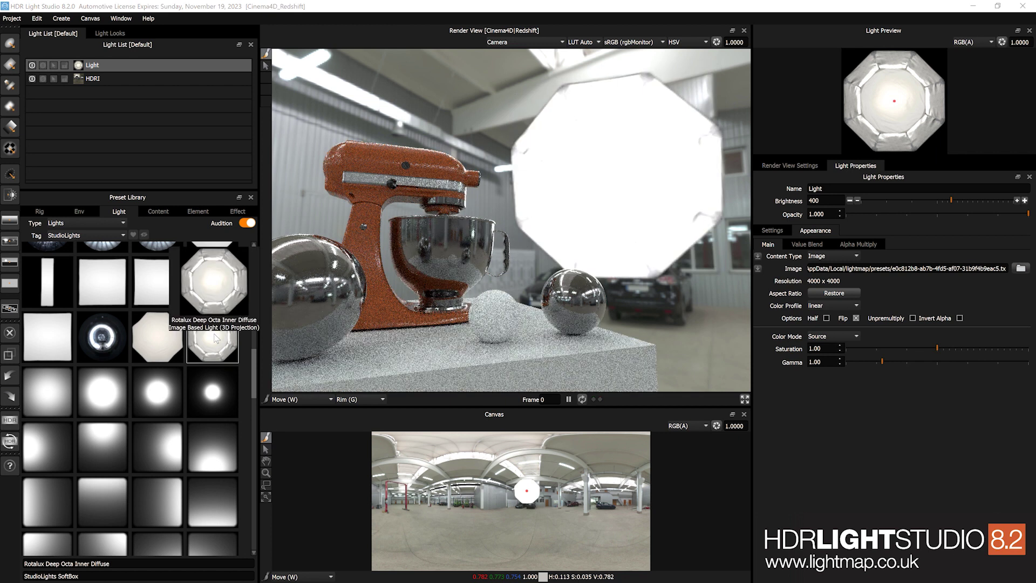
Filter the Element Colors presets by the Kelvin tag and apply the cool blue Kelvin-11320 colour to the light.
click(203, 209)
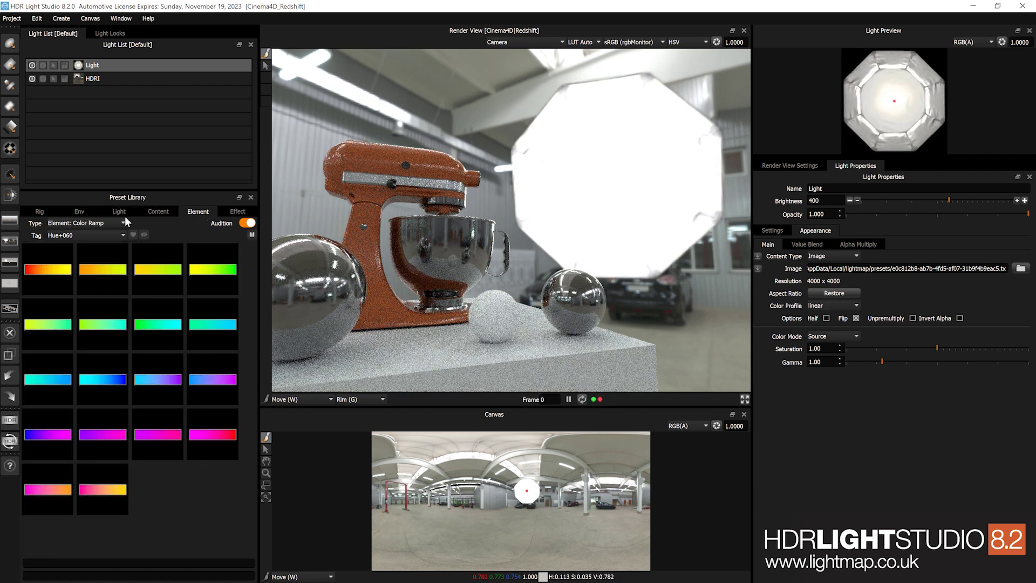
click(100, 223)
click(90, 239)
click(70, 236)
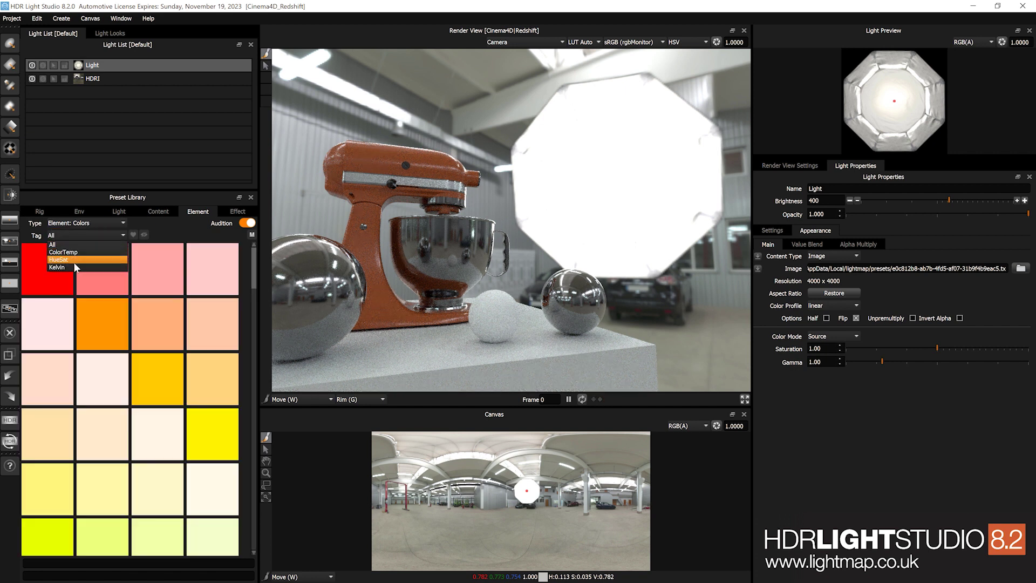
click(76, 267)
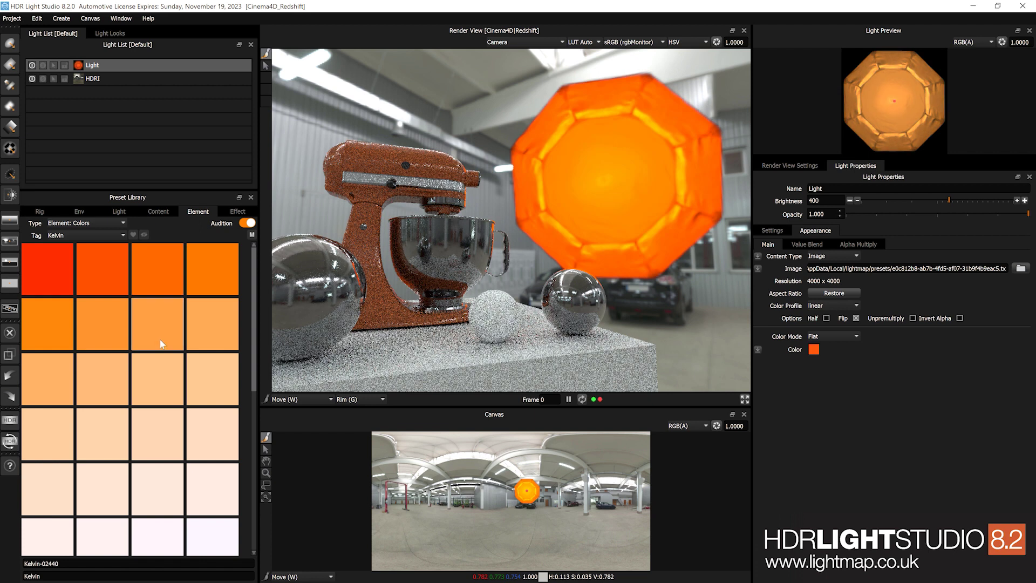
scroll(163, 443, down, 3)
scroll(164, 443, down, 3)
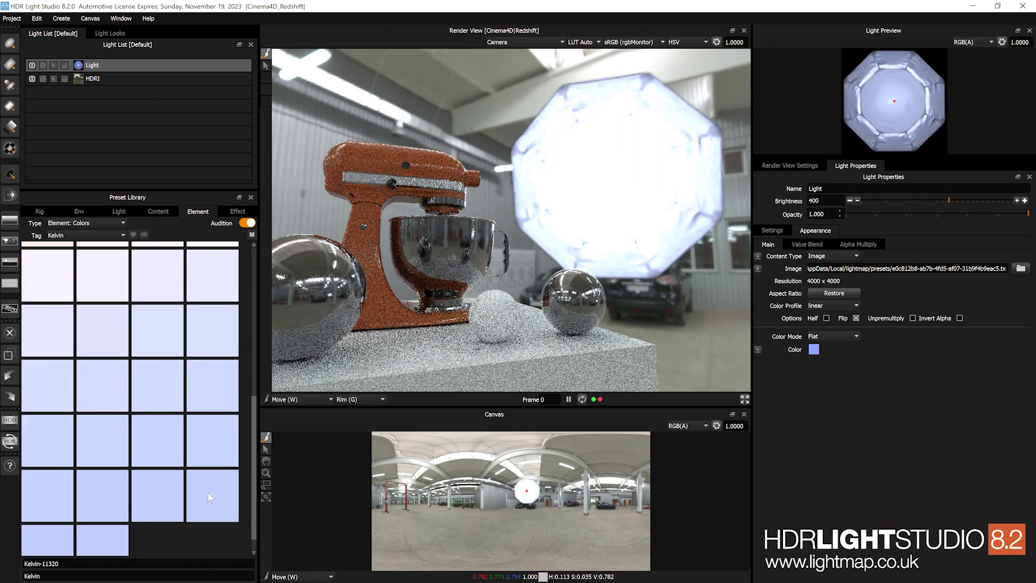
Show the Env presets tagged HDRIHAVEN_Int and select the HDRI light in the light list.
click(81, 211)
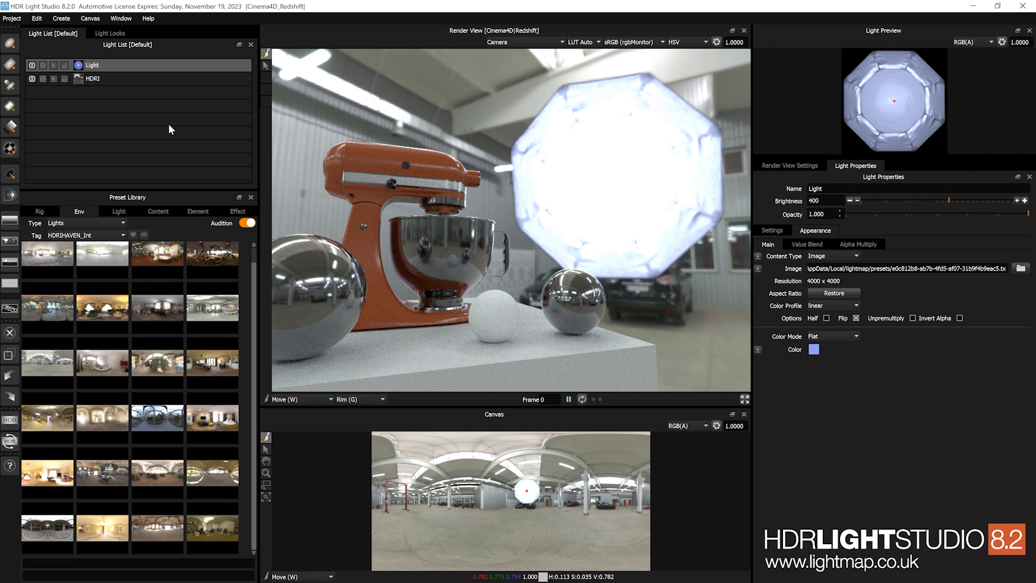
click(115, 79)
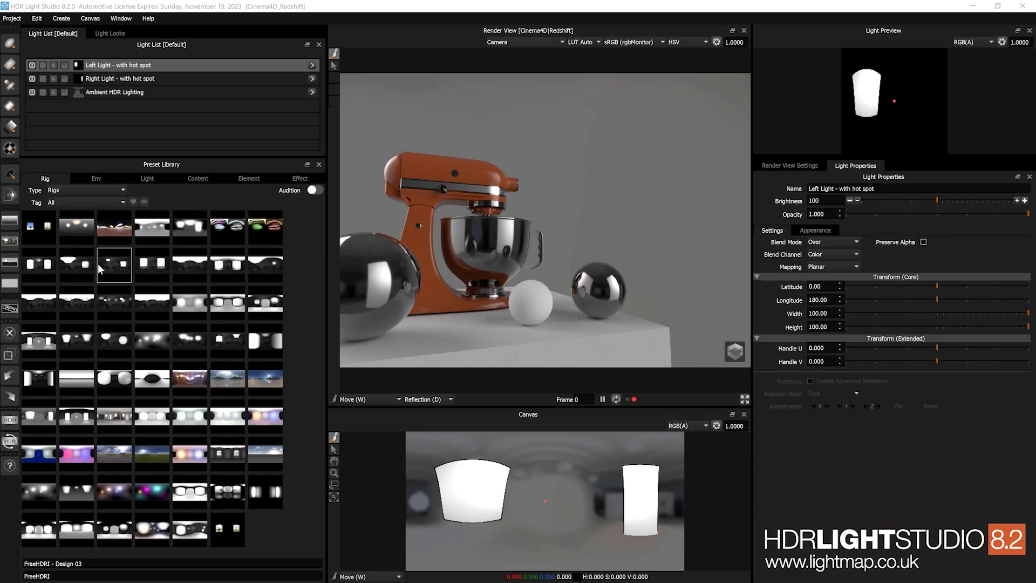
Set the Preset Thumbnail Size to Extra Large in the preferences and close them.
click(37, 18)
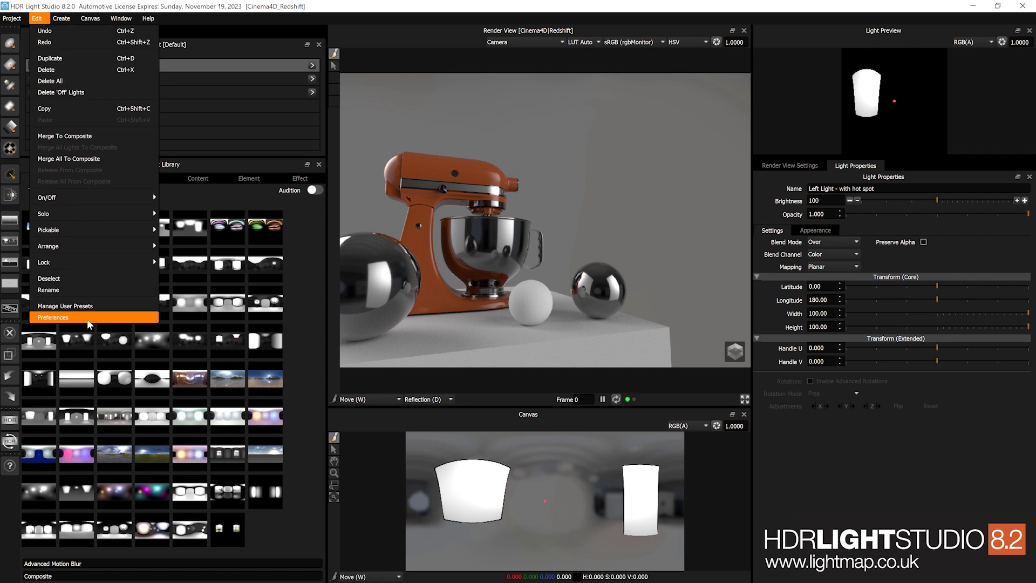
click(53, 317)
drag(538, 280, 430, 198)
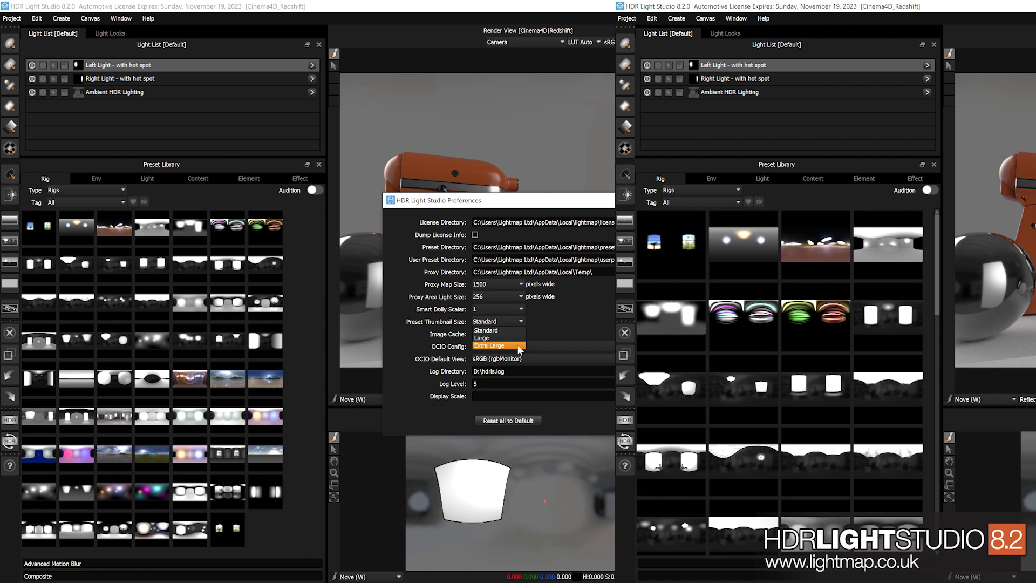
click(517, 345)
click(571, 343)
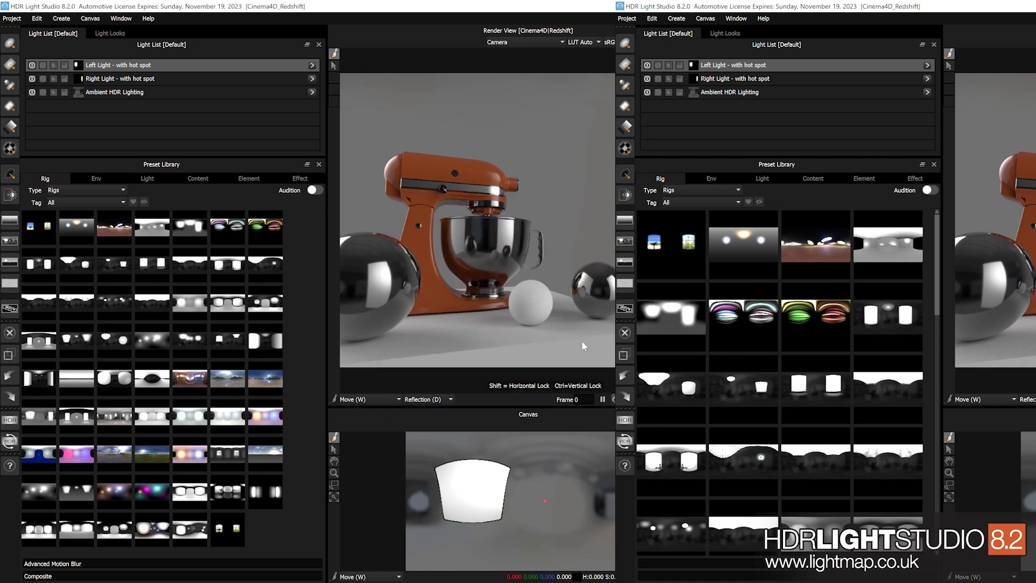